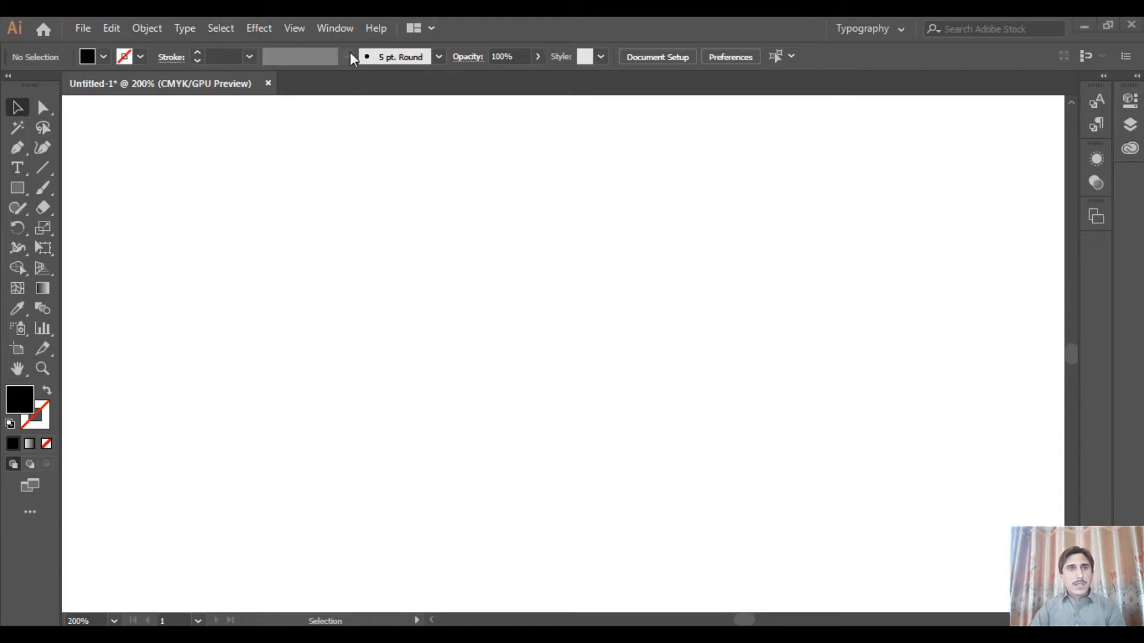
Open the Character settings and place a new point text object in the upper part of the blank artboard
left_click(336, 28)
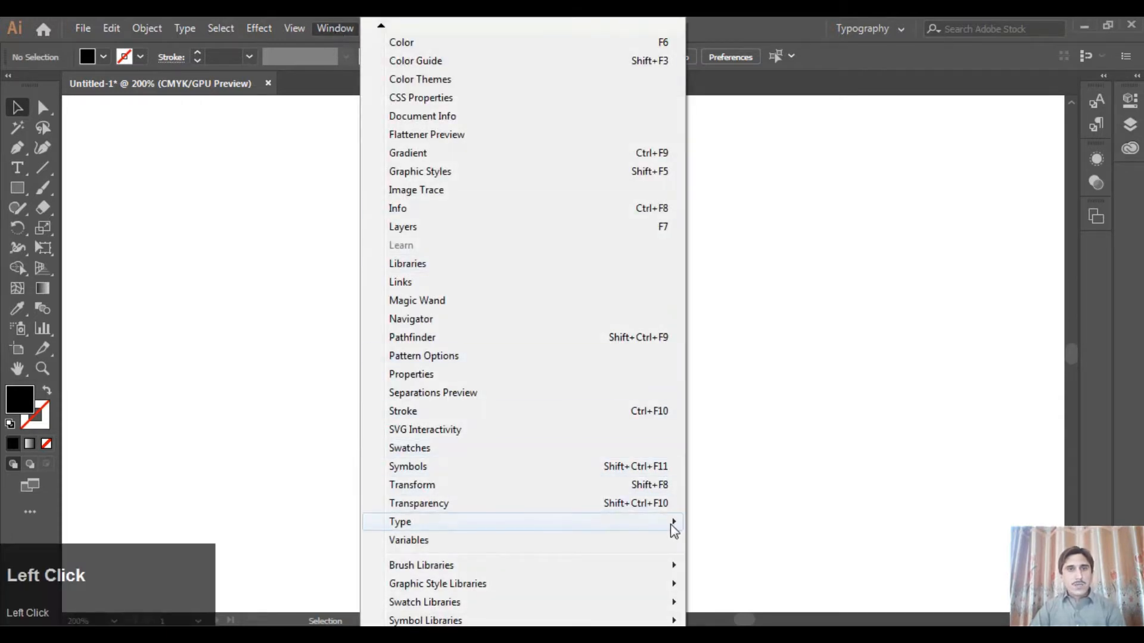
mouse_move(676, 527)
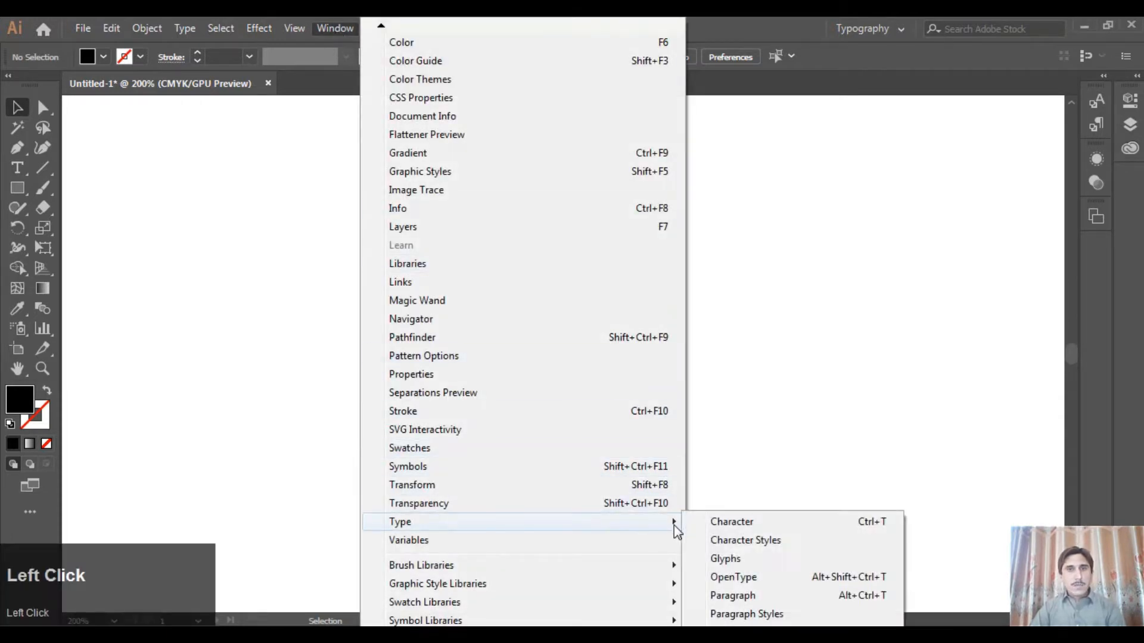
left_click(867, 529)
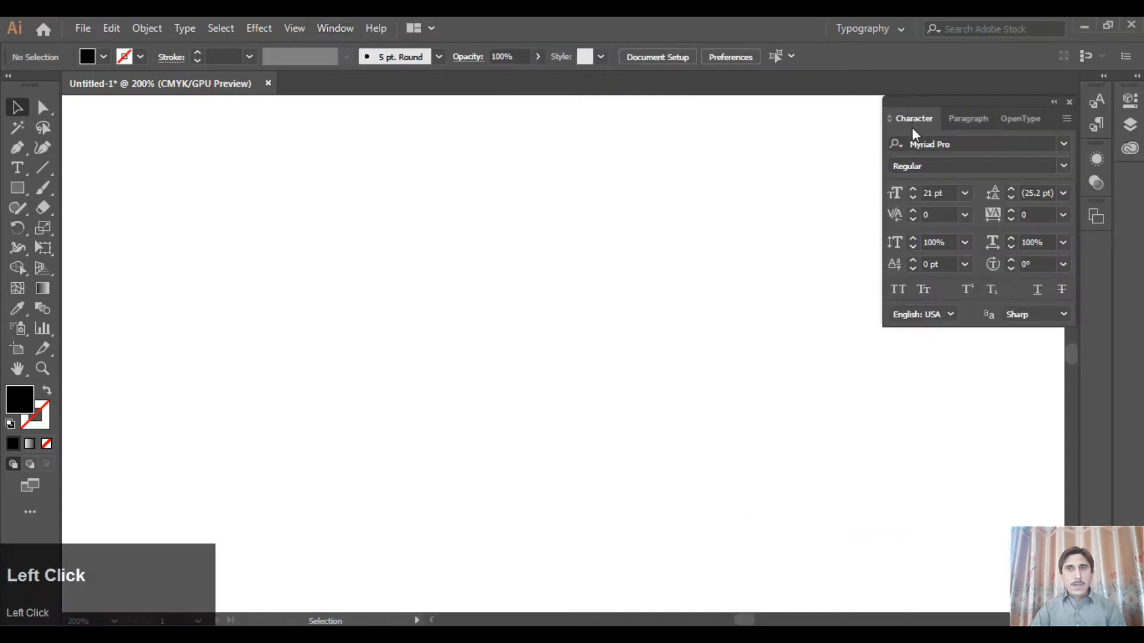
left_click(14, 170)
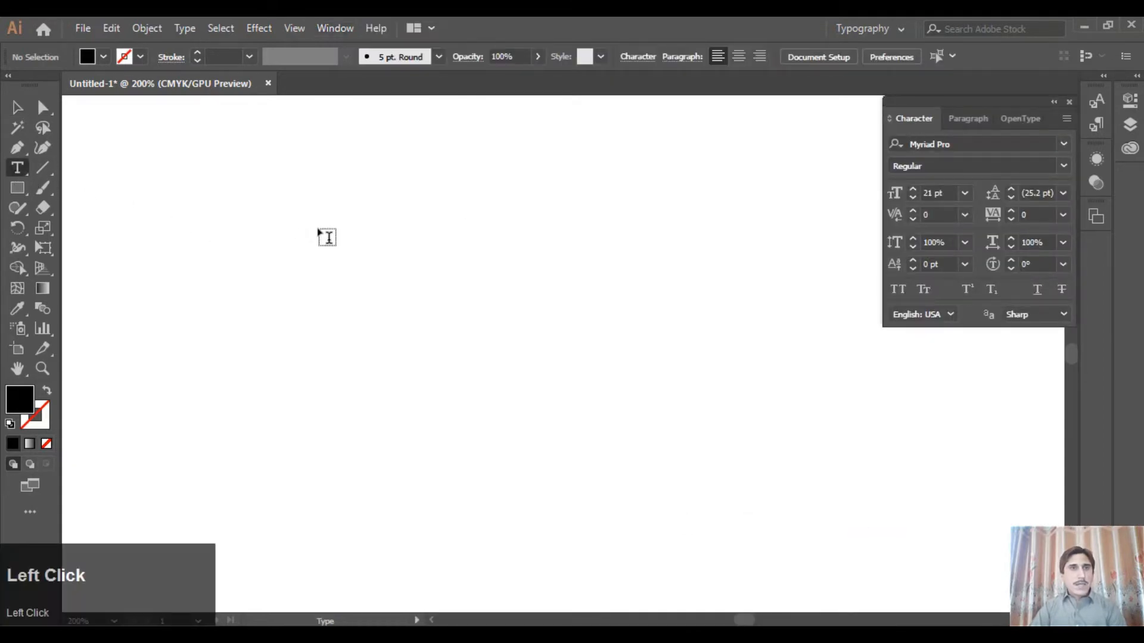
left_click(391, 218)
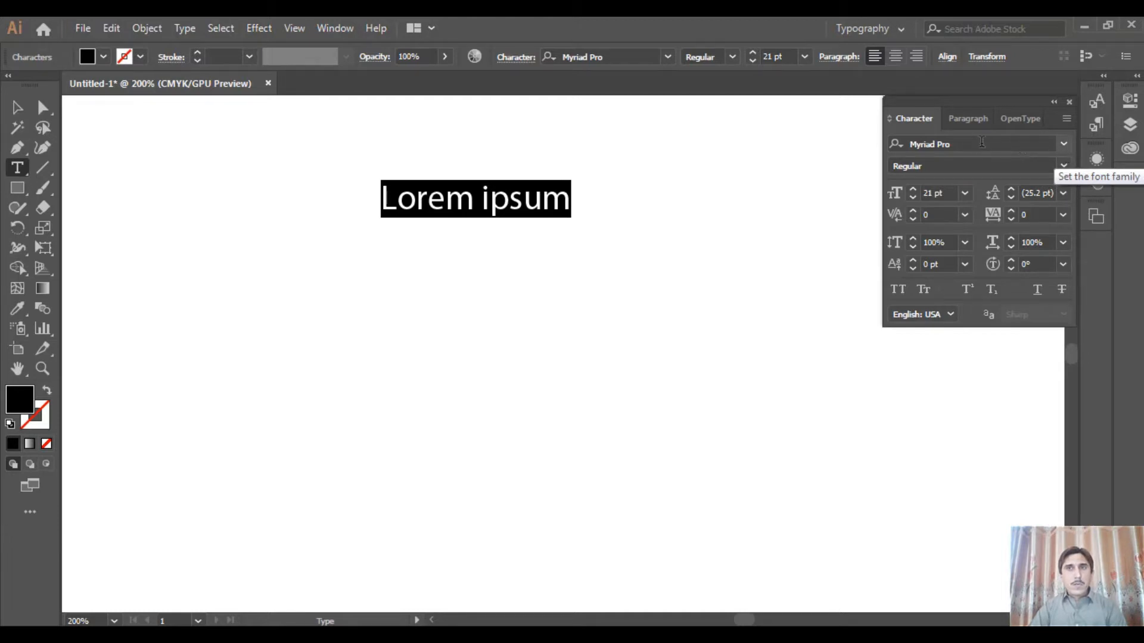
Set the placeholder text's font to Calibri with the Light style
left_click(1062, 166)
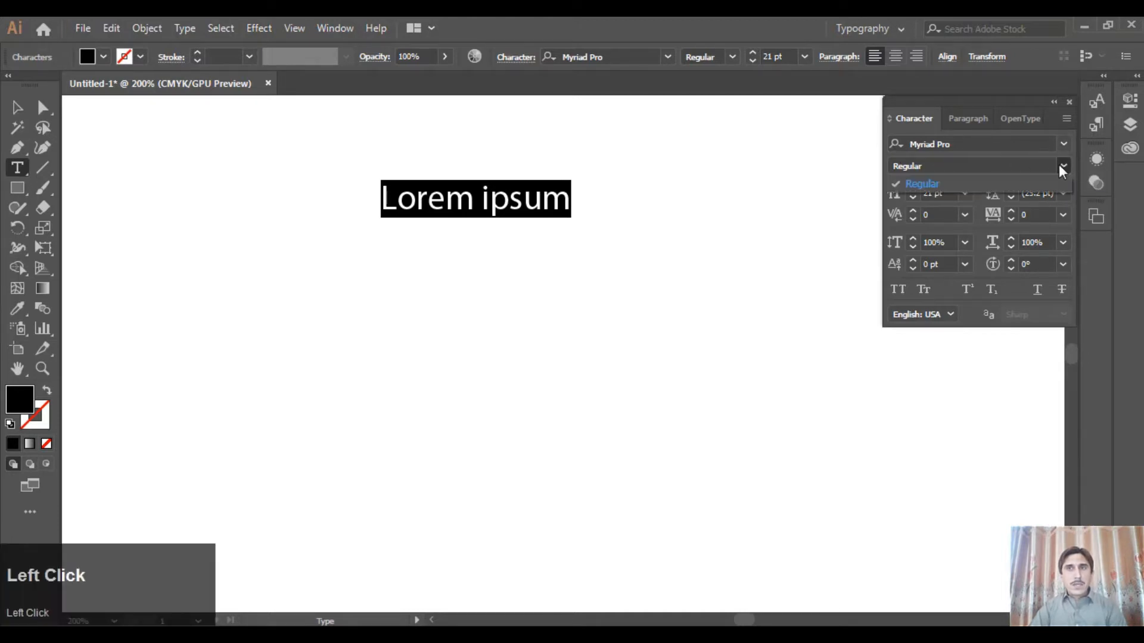
left_click(923, 181)
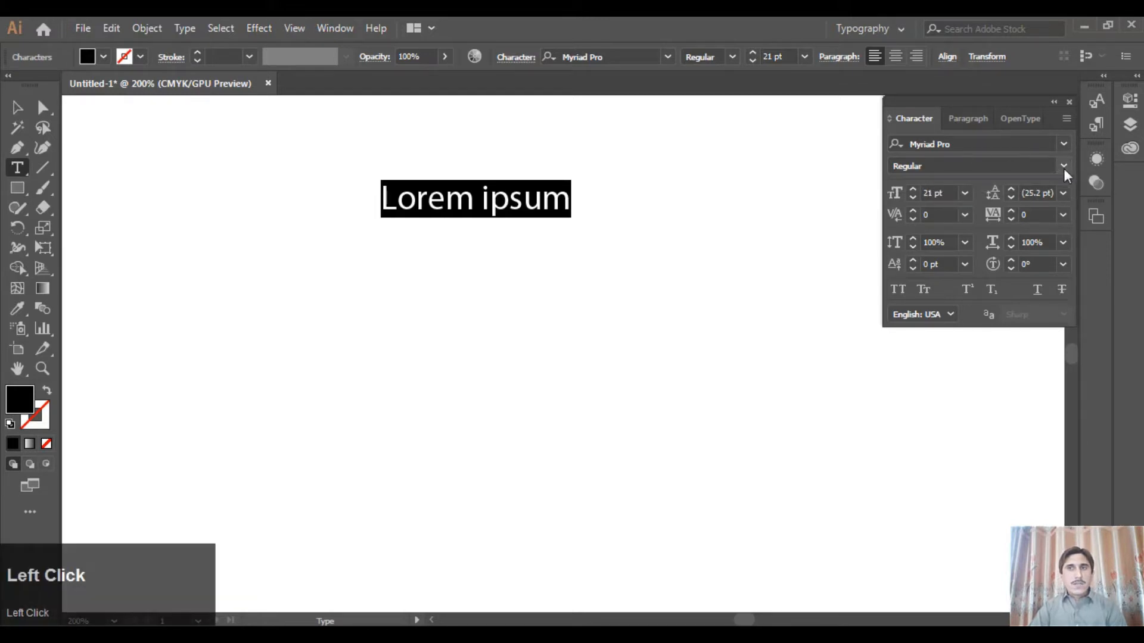
left_click(1062, 143)
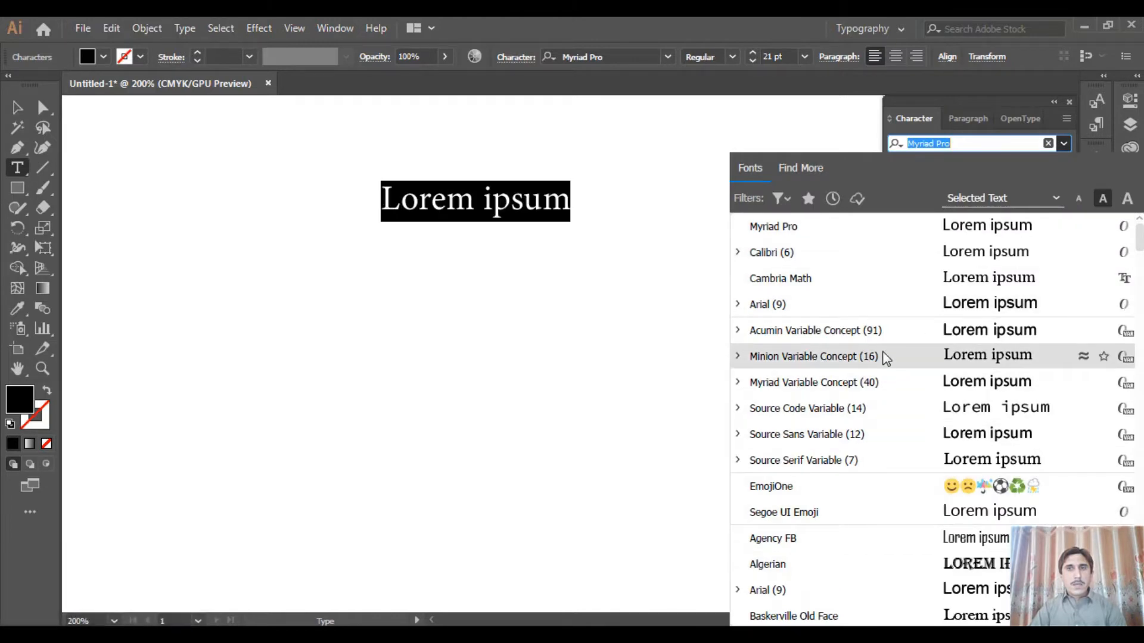
mouse_move(1139, 238)
left_mouse_down()
mouse_move(1140, 473)
mouse_move(1139, 235)
left_mouse_up()
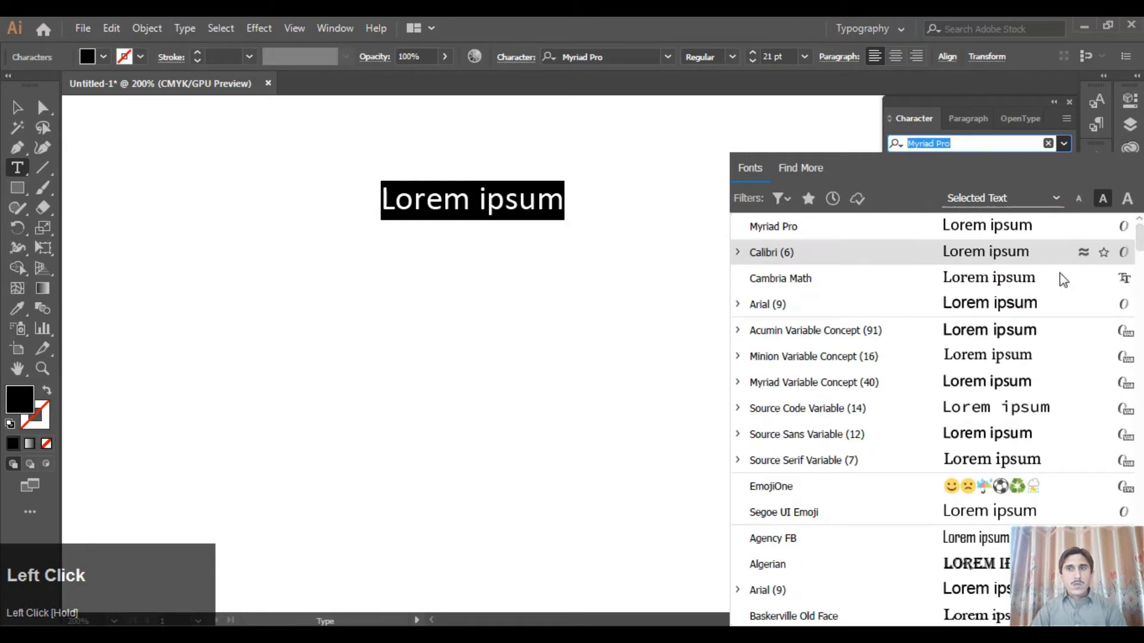
left_click(762, 253)
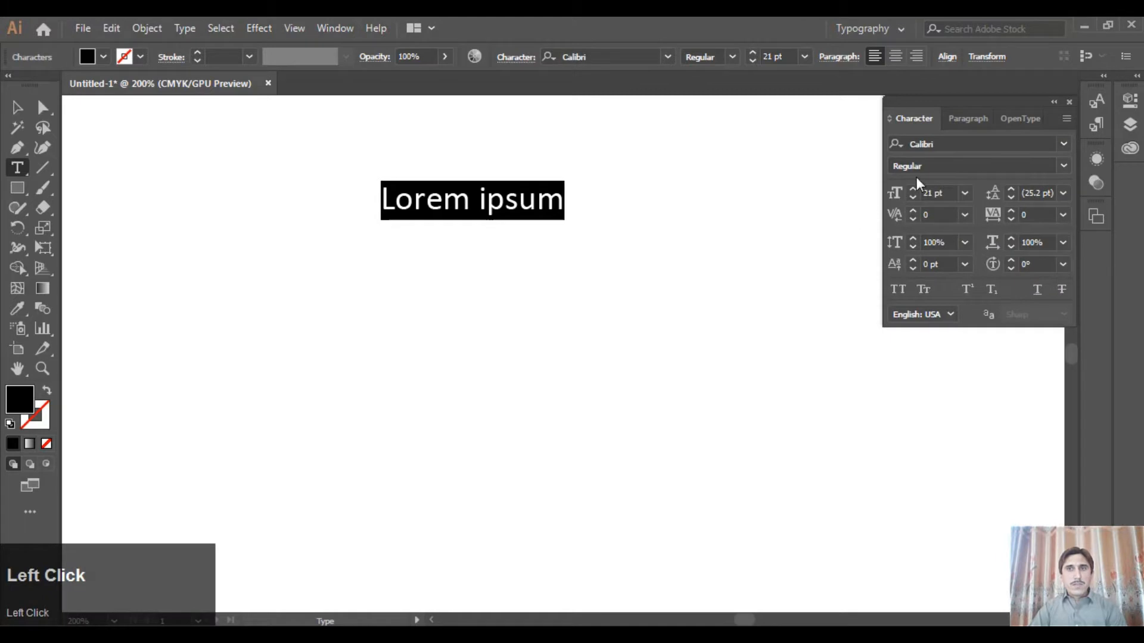
left_click(1064, 166)
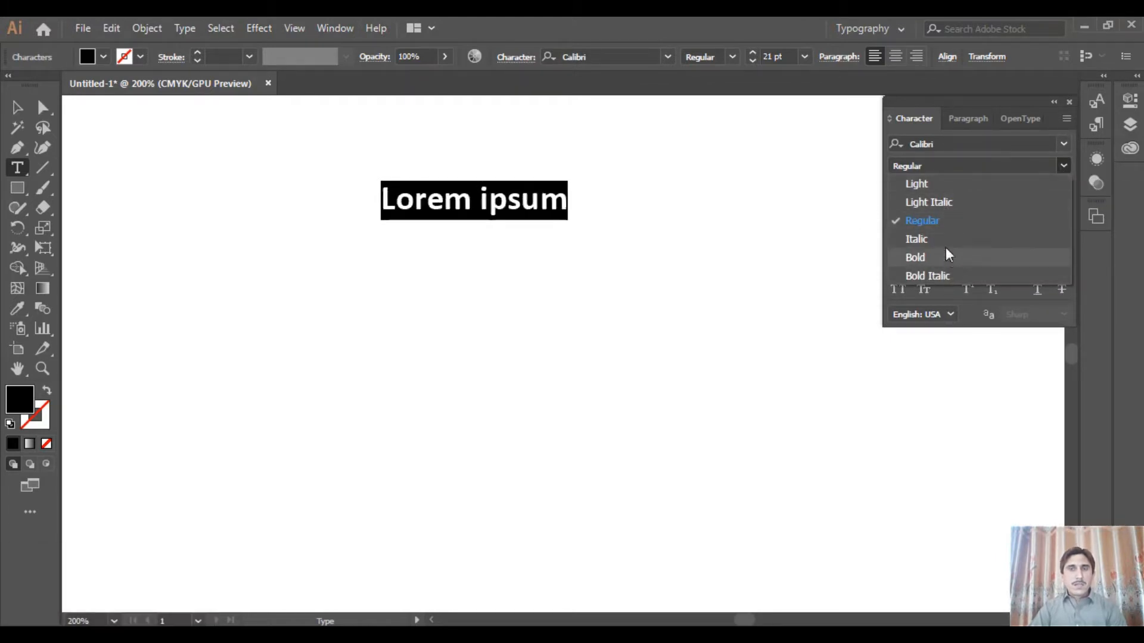
left_click(932, 185)
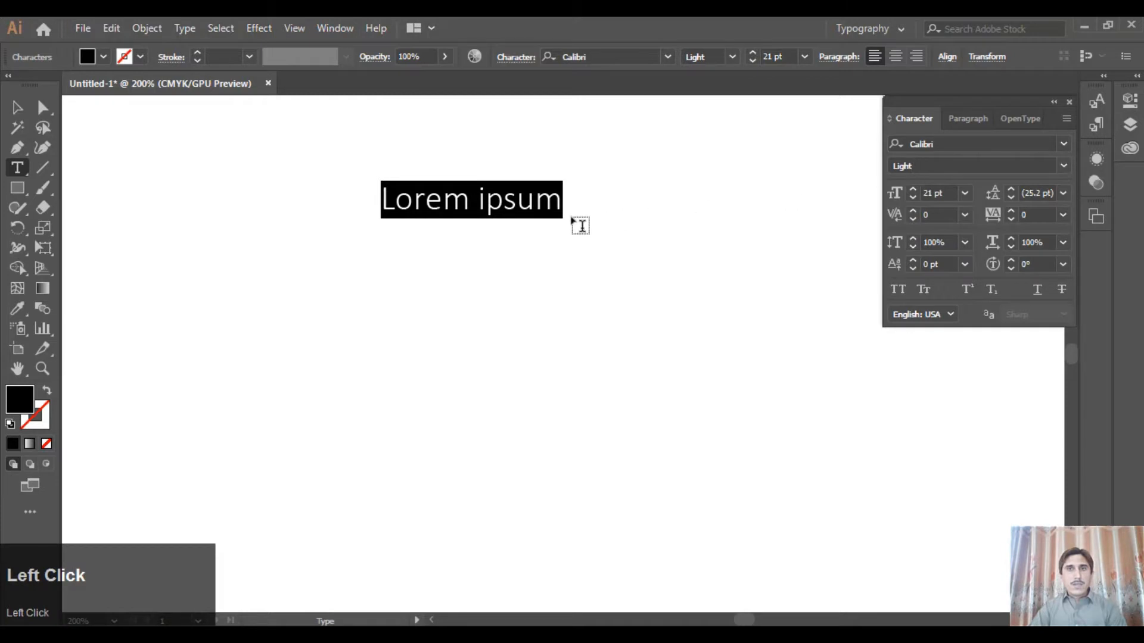
Set the placeholder text's font to Myriad Pro Regular at 21 pt
left_click(1064, 145)
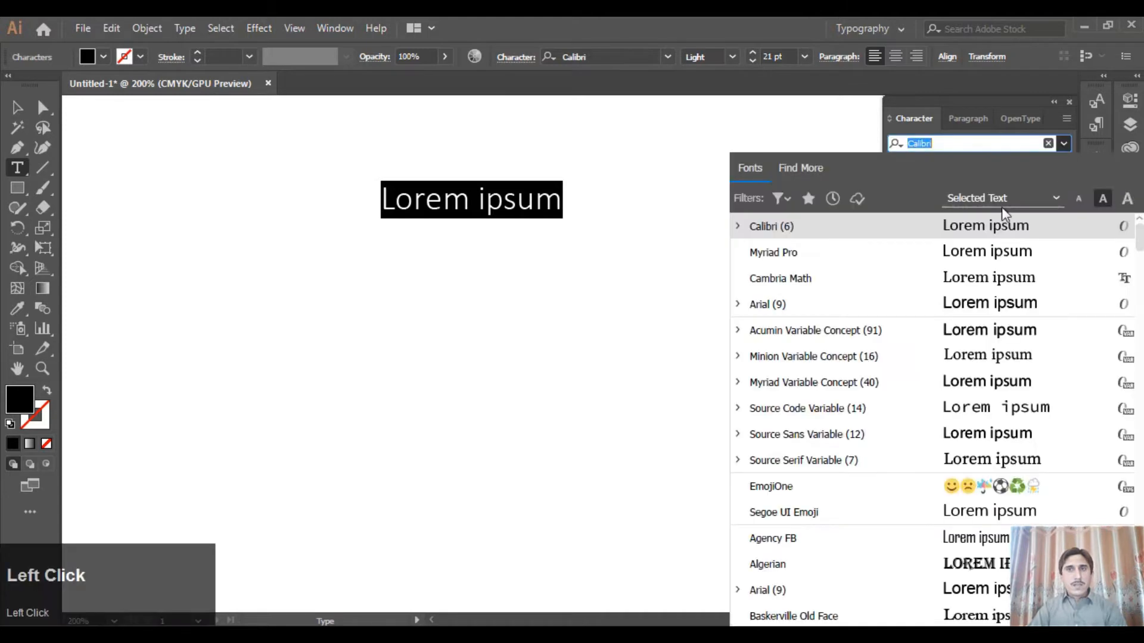
left_click(799, 255)
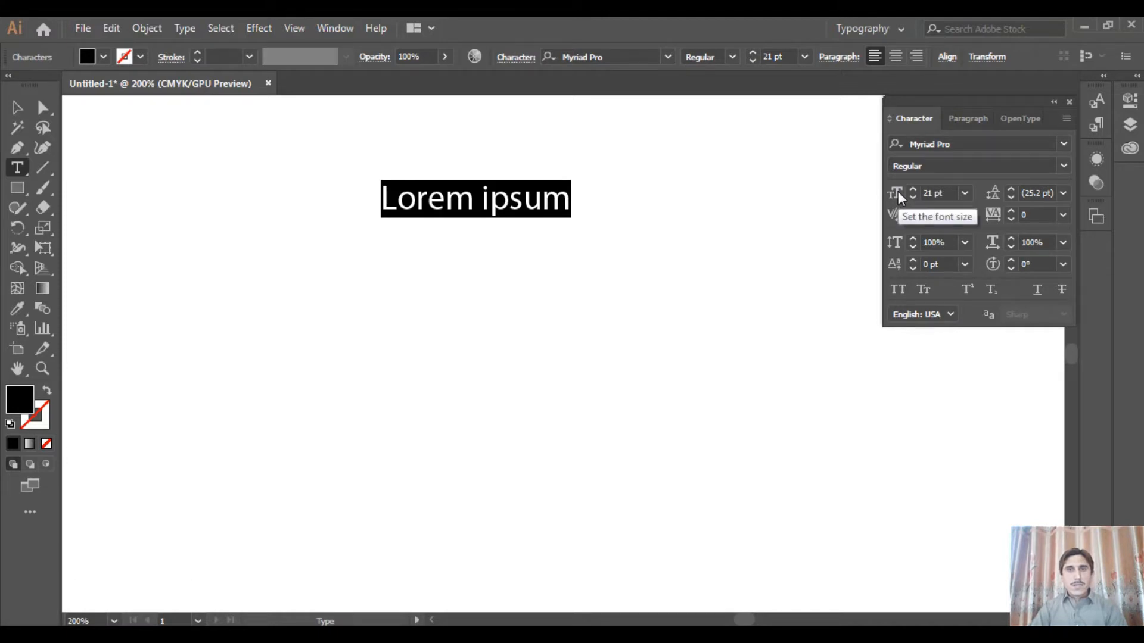
left_click(966, 193)
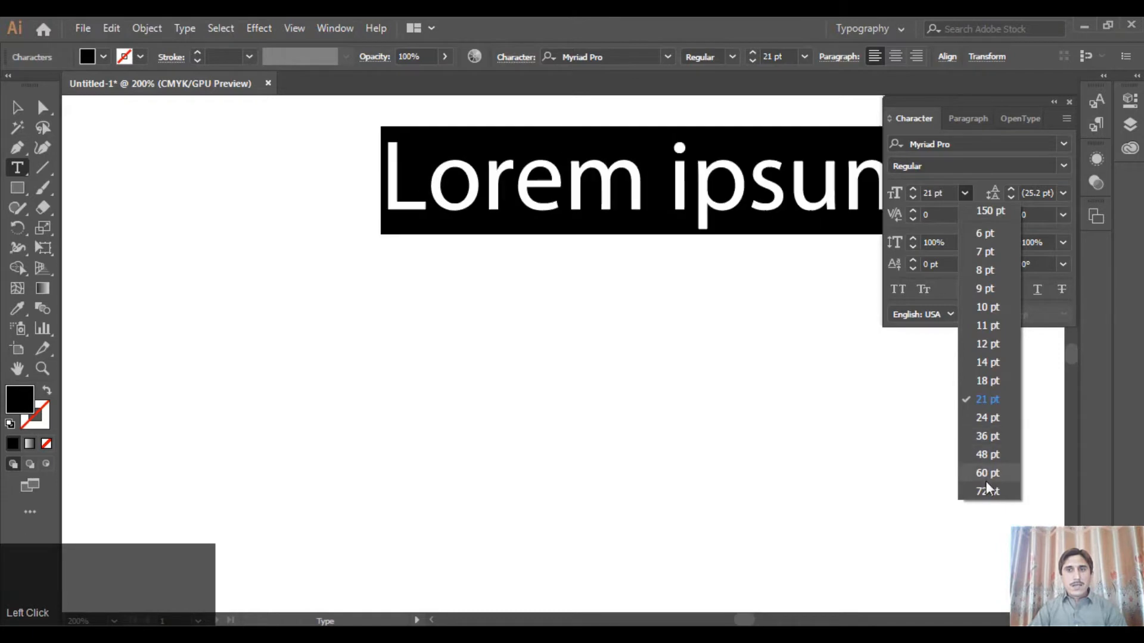
left_click(987, 399)
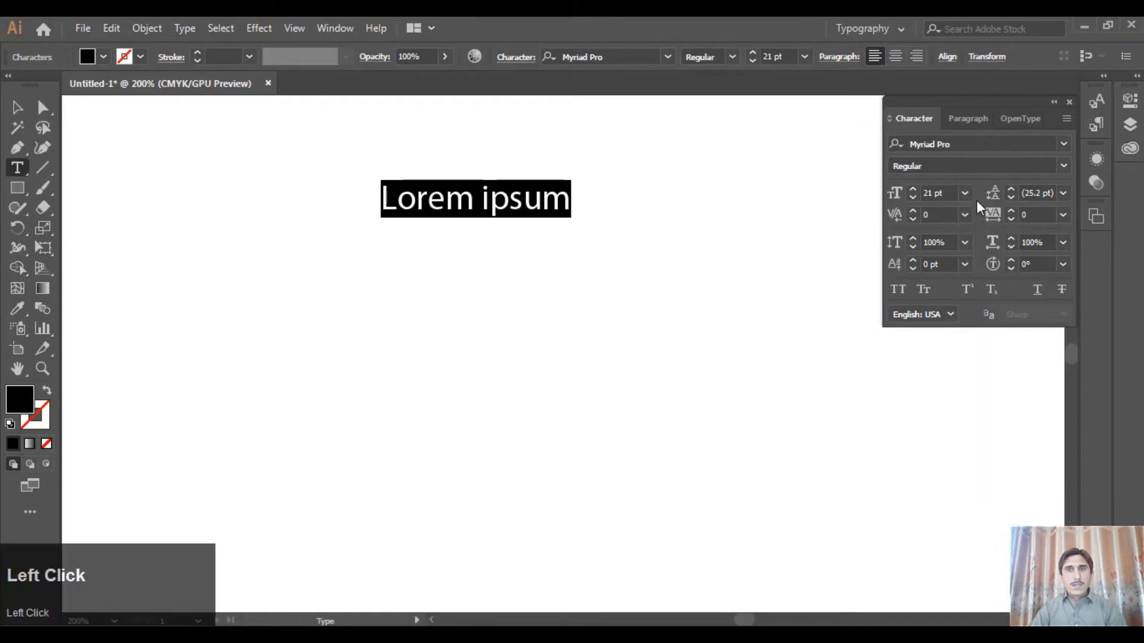
left_click(805, 56)
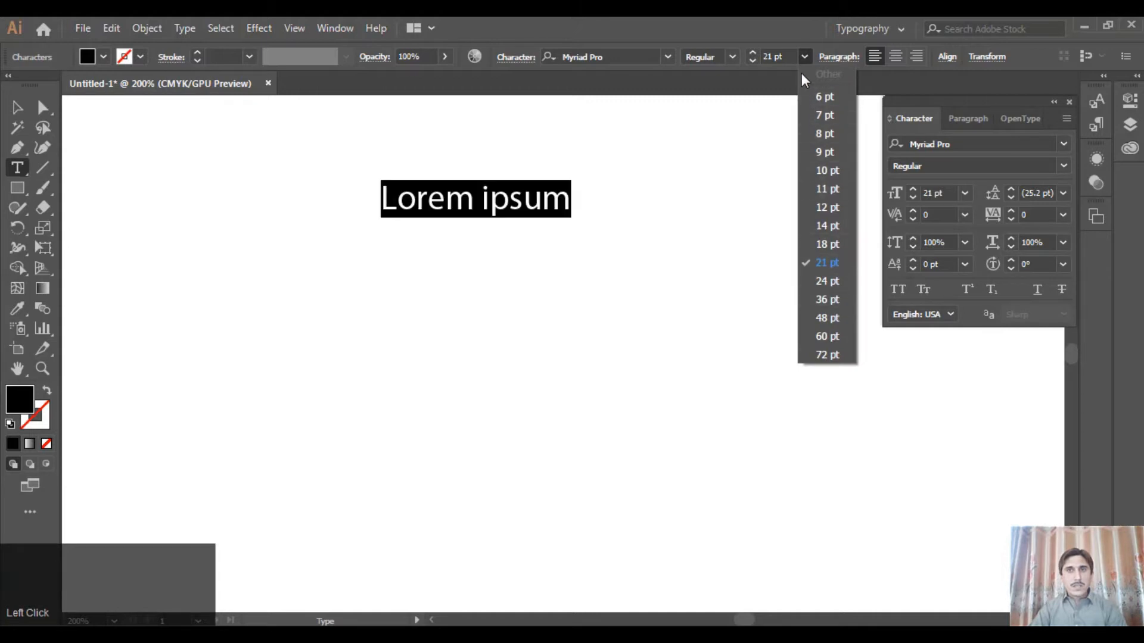
left_click(803, 54)
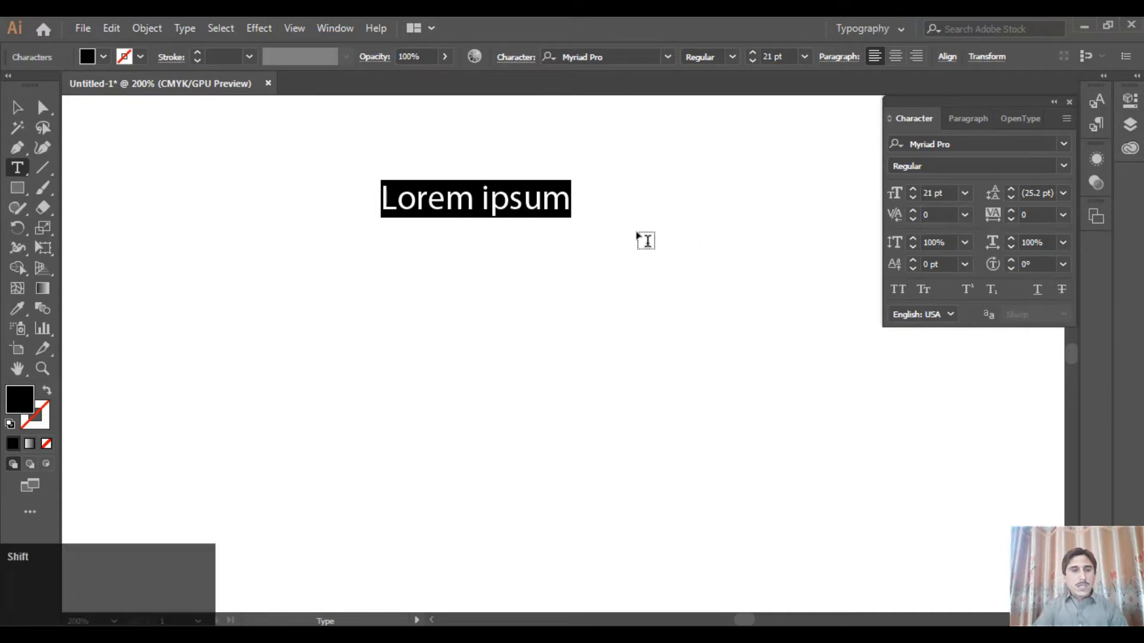
Replace the placeholder with "Typography means to manage text." and move the sentence clear of the Character settings
type("Ty")
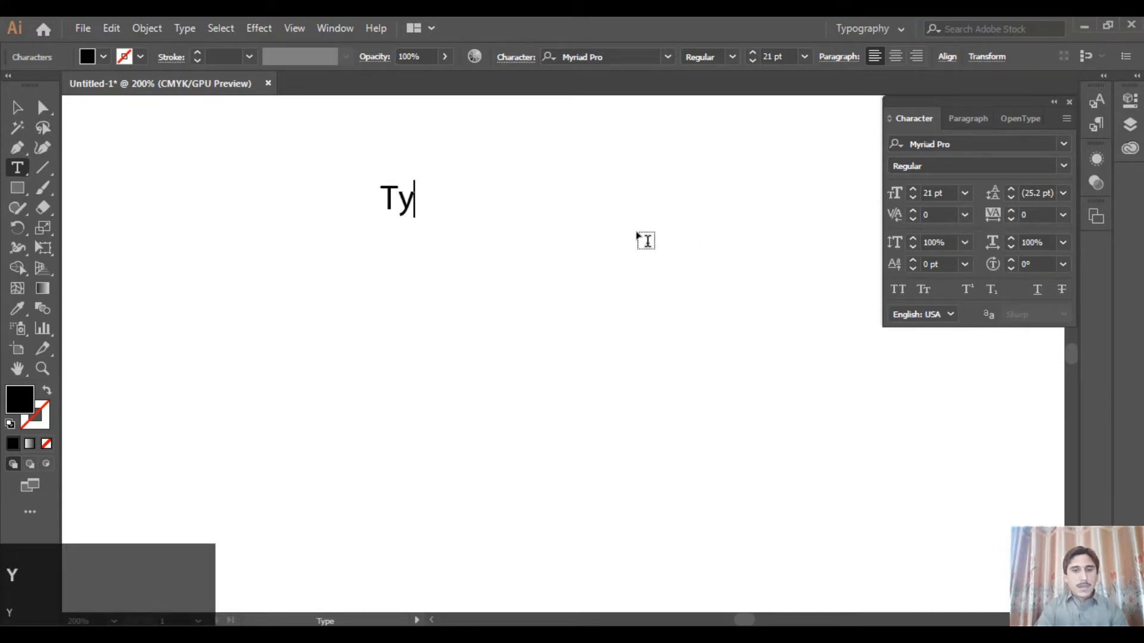
type("pogra")
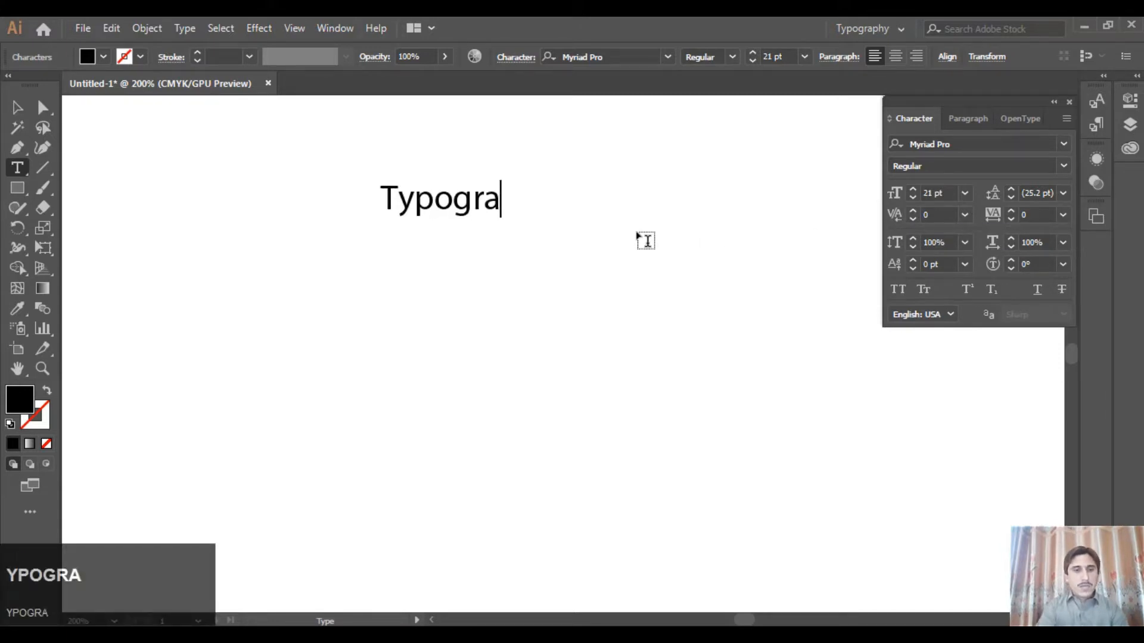
type("phy mea")
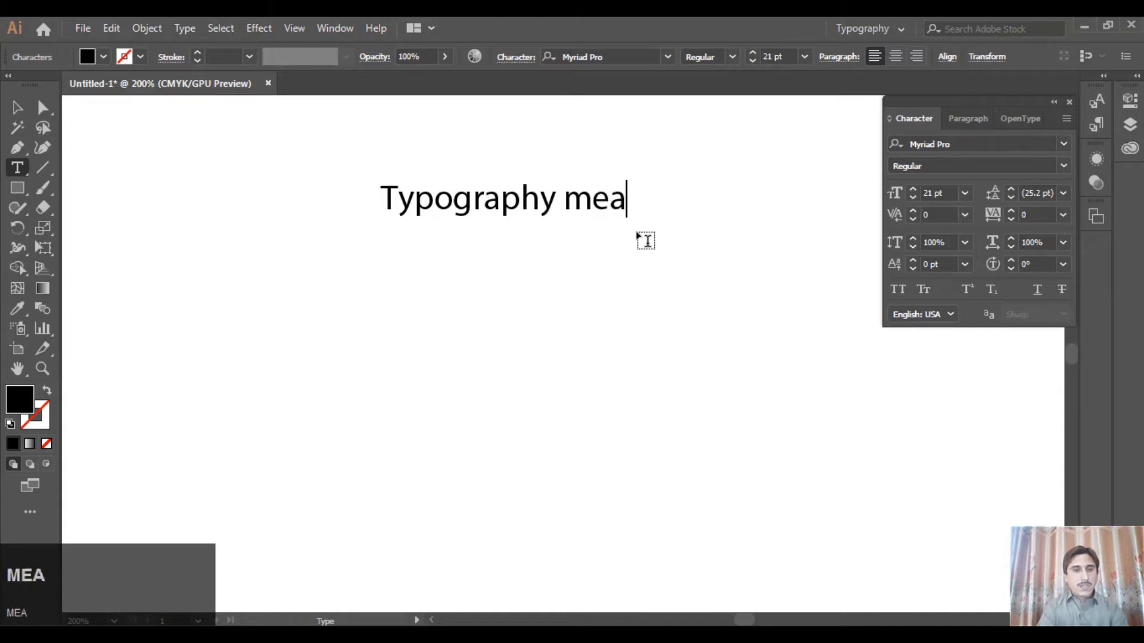
type("ns to ")
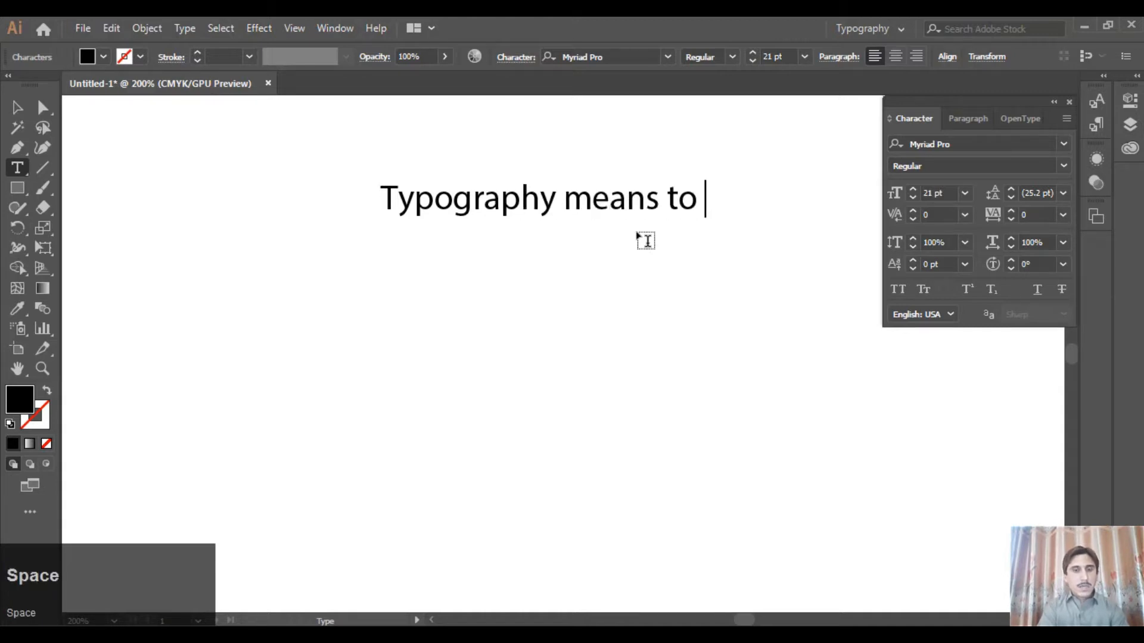
type("manage ")
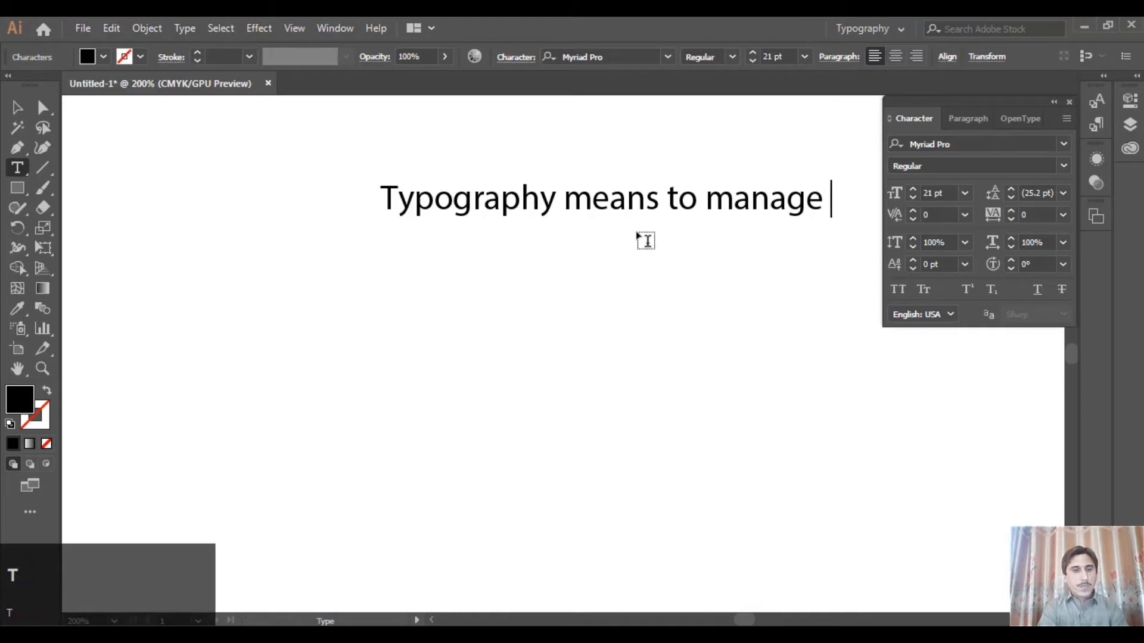
type("text.")
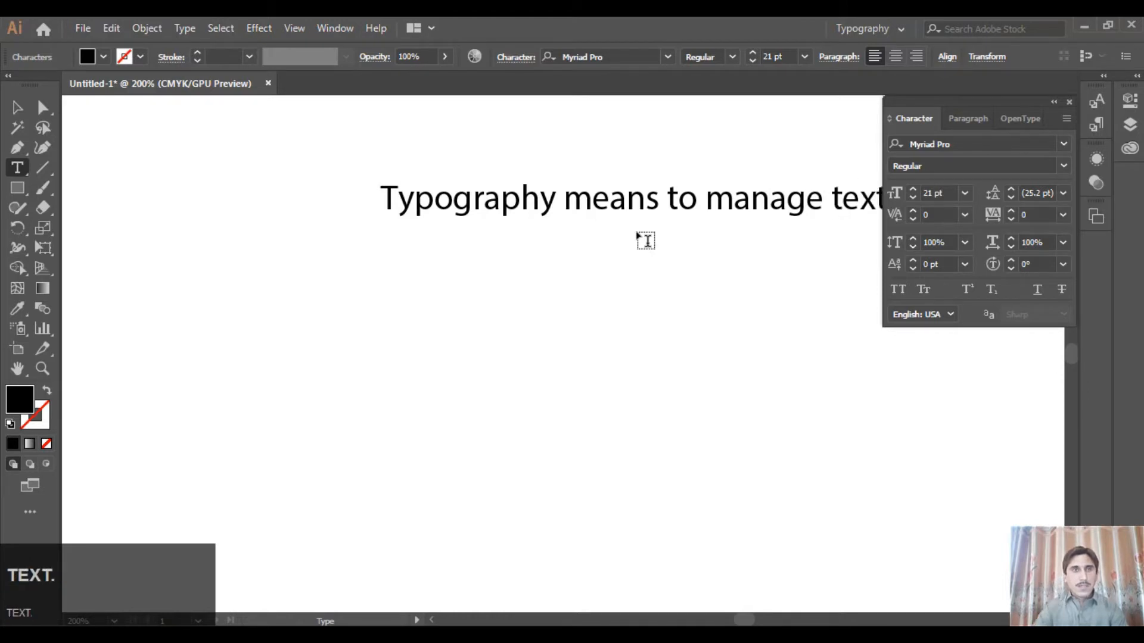
left_click(17, 108)
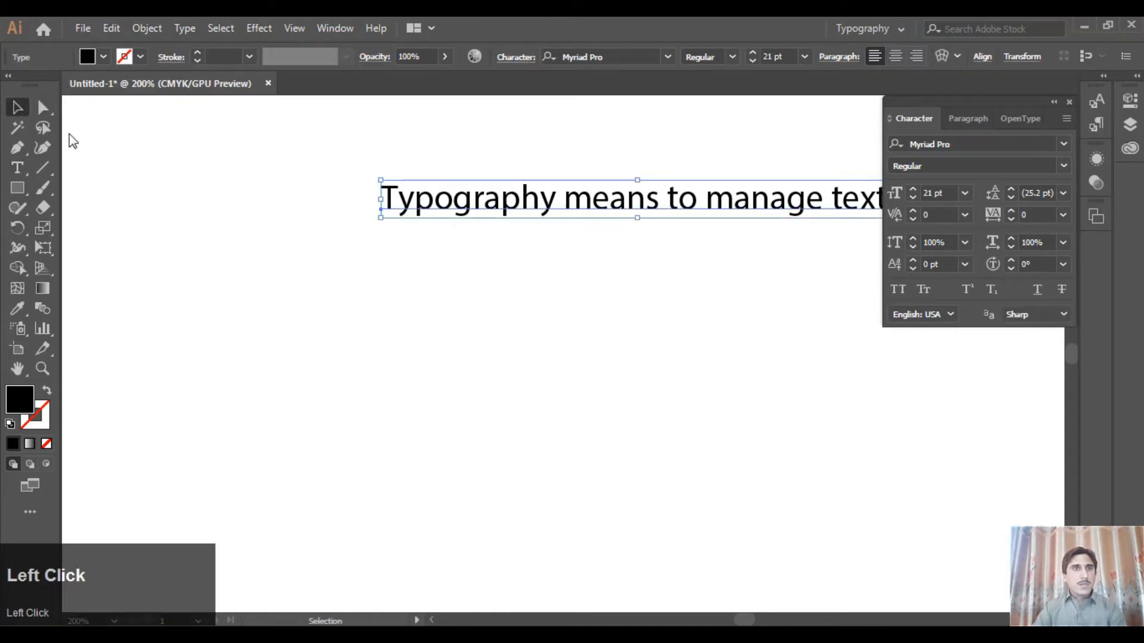
left_click_drag(636, 211, 543, 249)
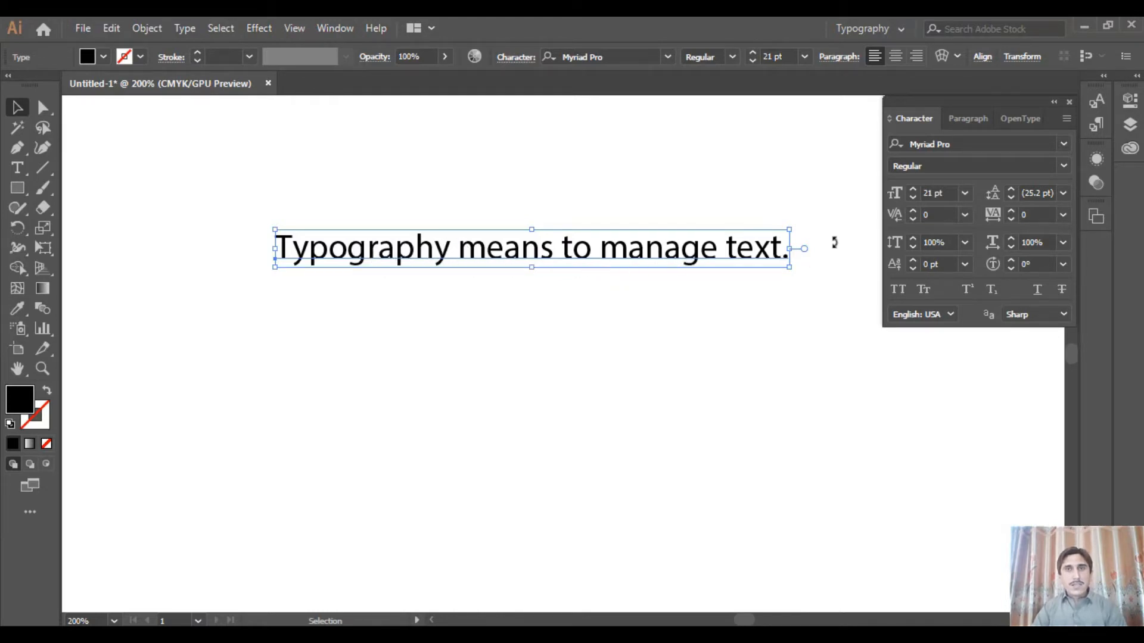
Try wider tracking values such as 90 and 35 on the whole sentence, and reset the tracking to 0
left_click(1011, 211)
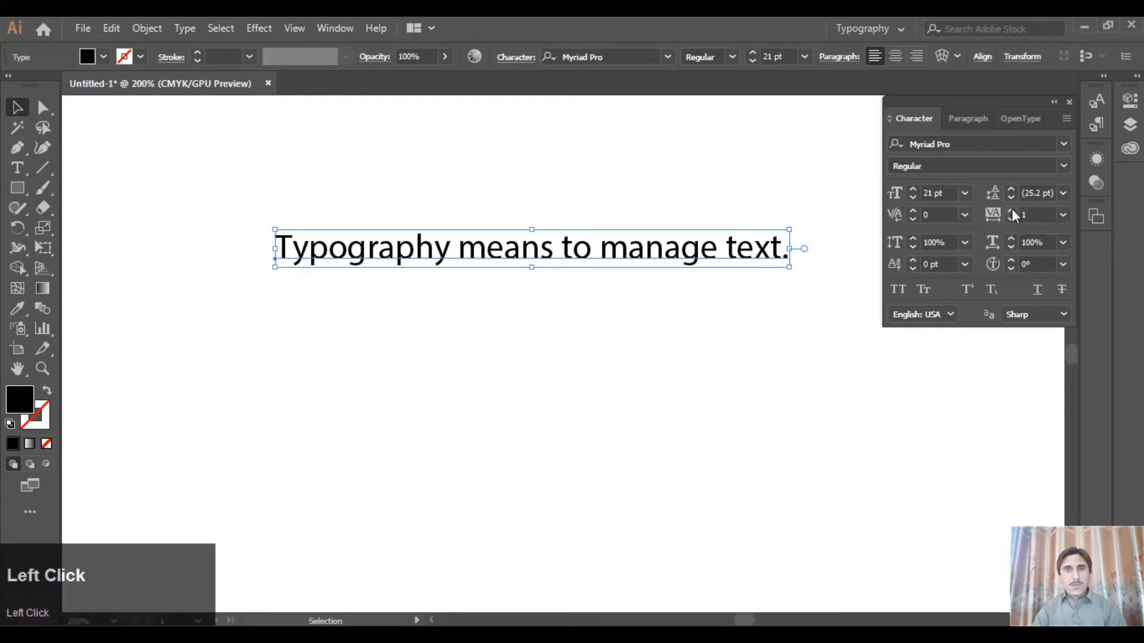
left_click(1011, 210)
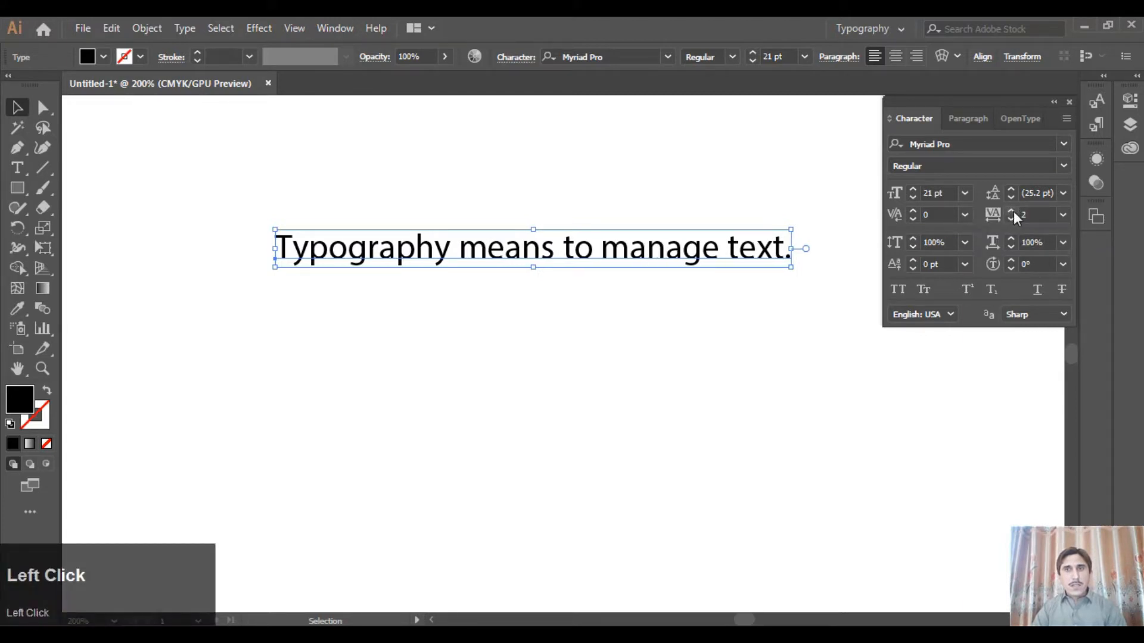
left_click(1011, 212)
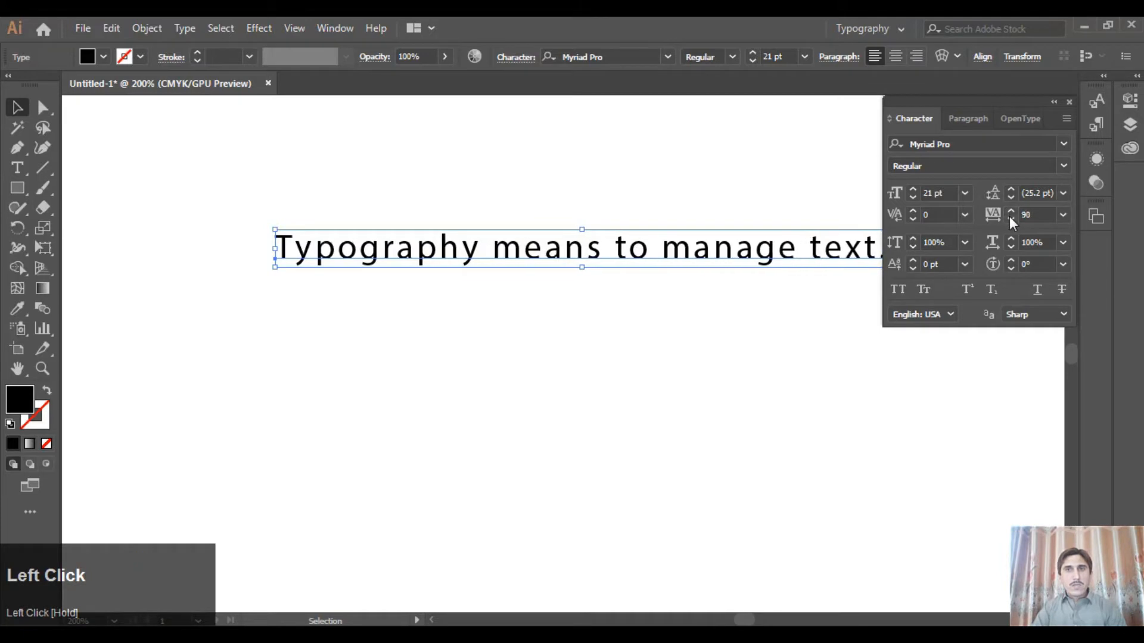
left_click(1009, 218)
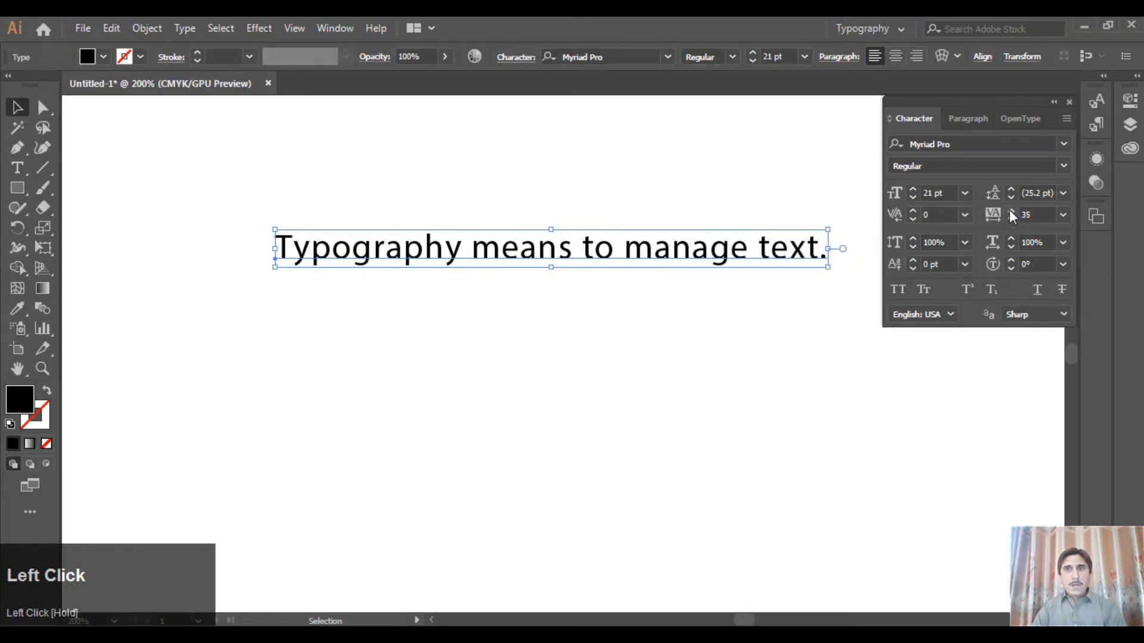
left_click(1061, 214)
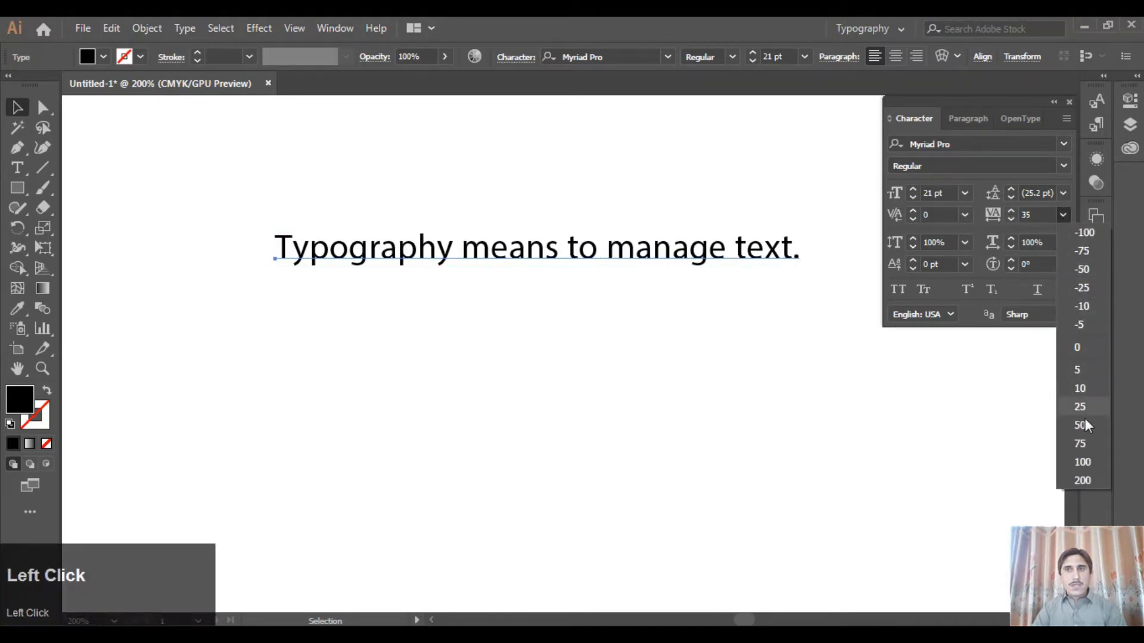
left_click(1087, 348)
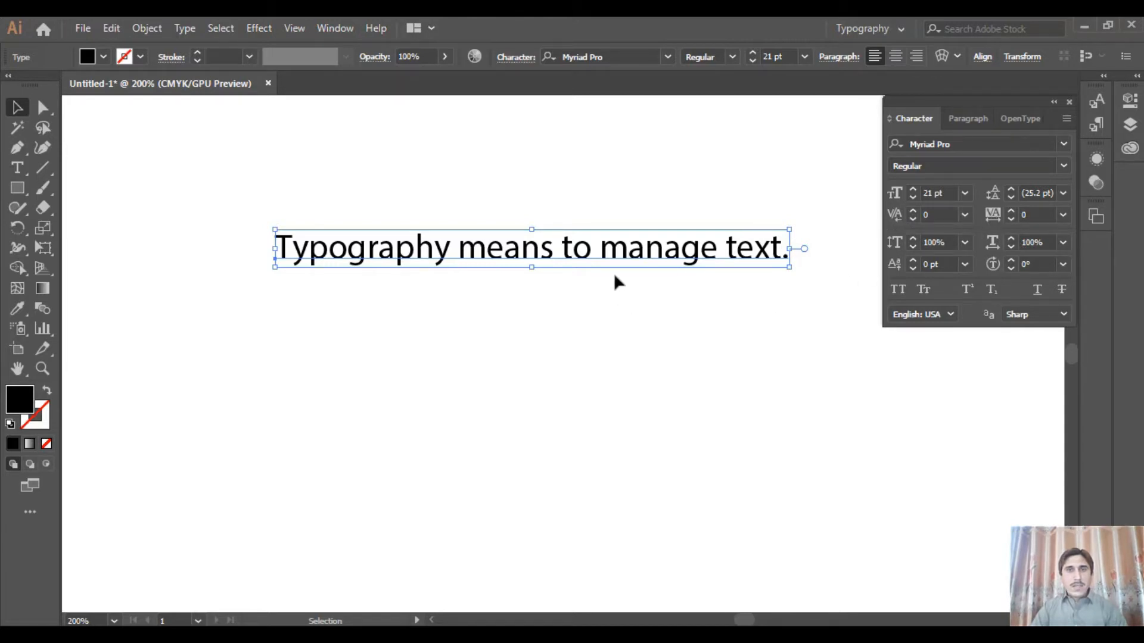
Move the sentence higher on the artboard and add a separate point text reading "Text" below it
left_click_drag(608, 246, 598, 188)
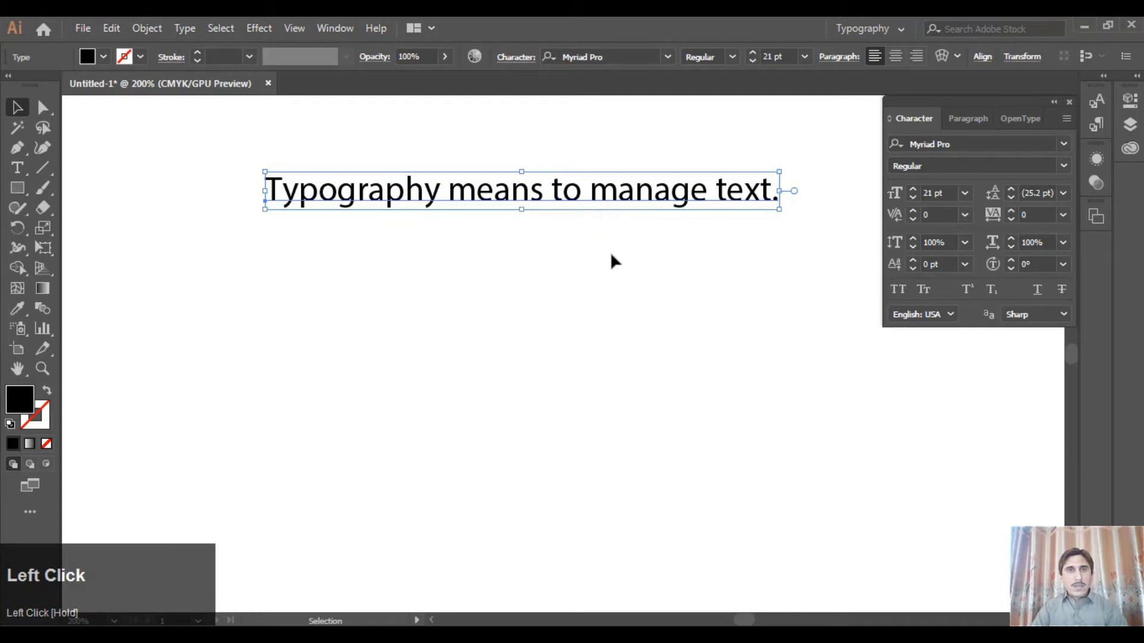
left_click(17, 168)
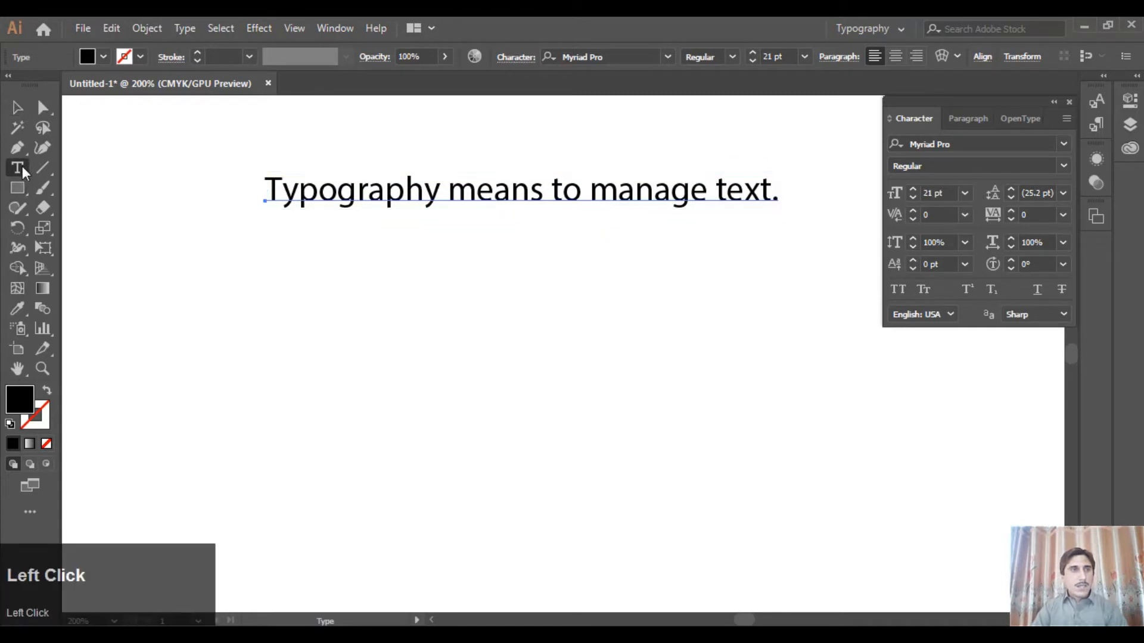
left_click(475, 301)
type("Text")
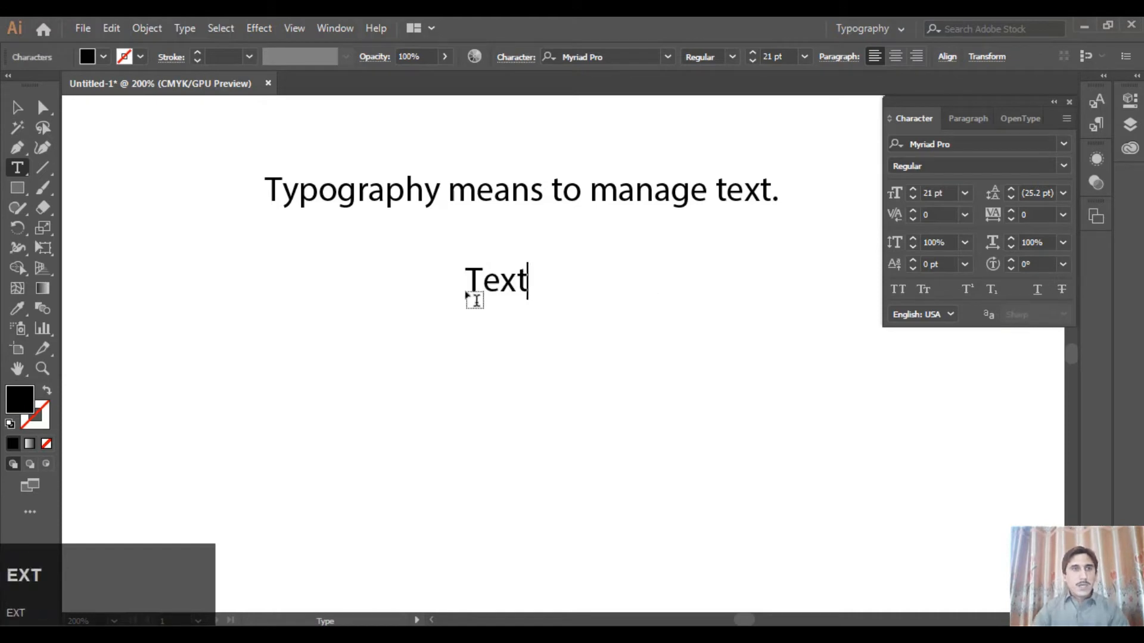
Set the "Text" object's font size to 150 pt and move it below the sentence
left_click(17, 108)
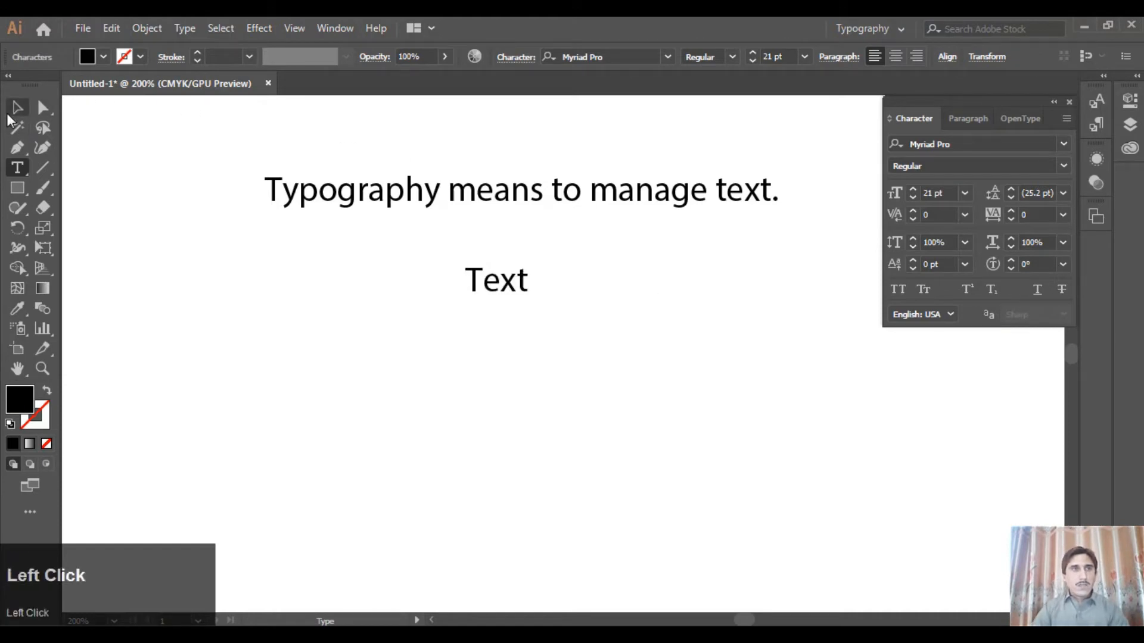
left_click(774, 55)
key("BackSpace")
key("BackSpace")
key("BackSpace")
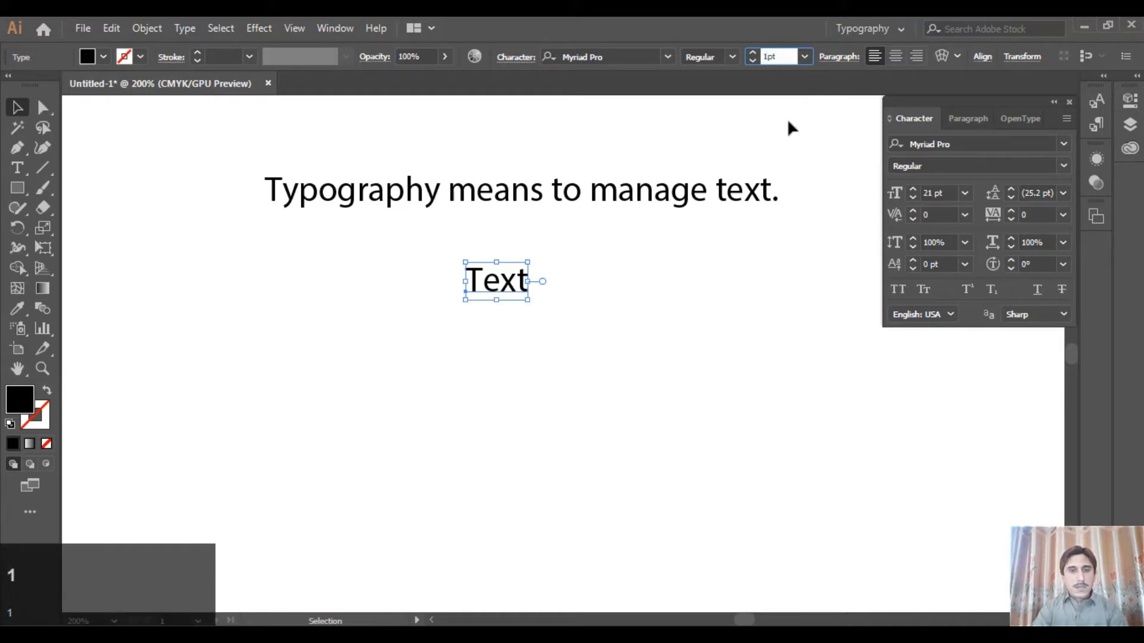
type("50")
key("Return")
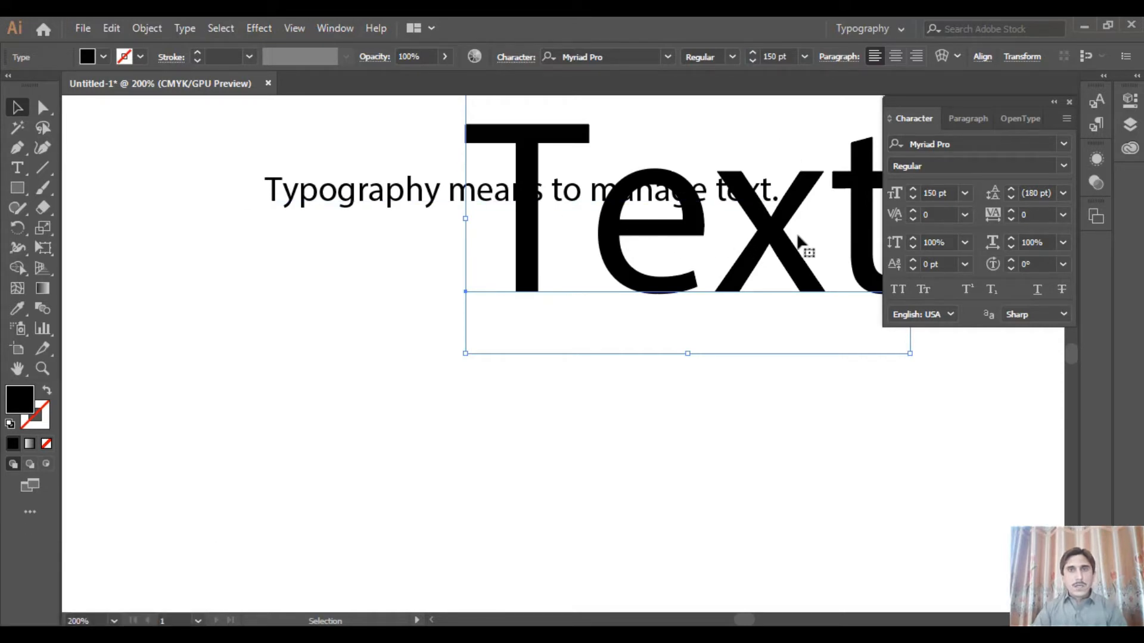
left_click_drag(769, 236, 562, 353)
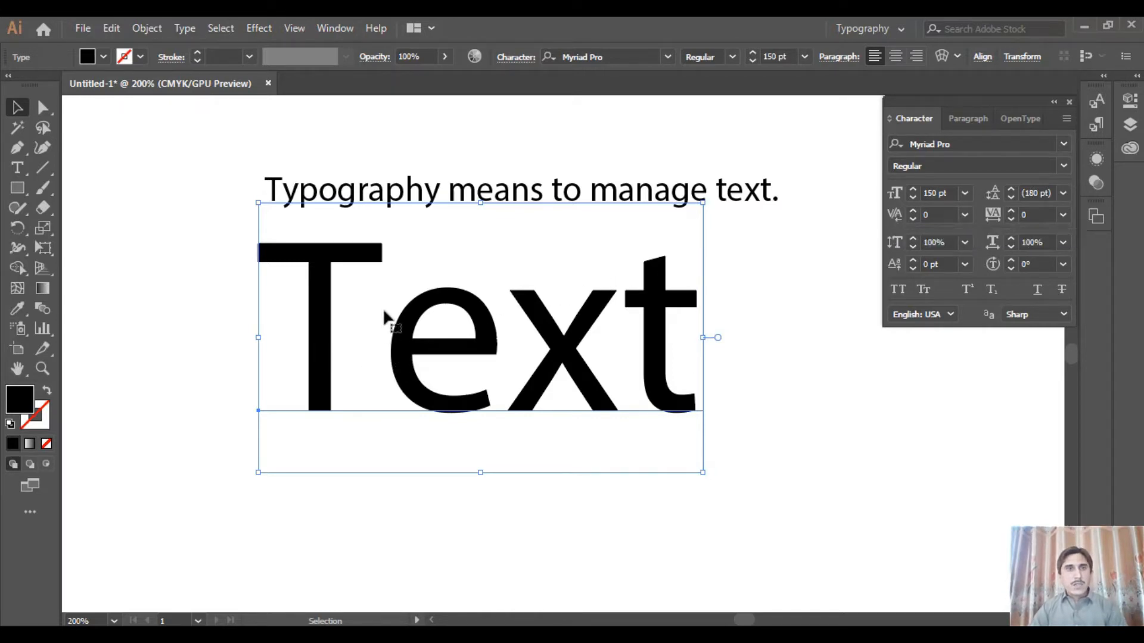
Try kerning values such as 6 and -6 between the T and e of "Text", and reset the kerning to 0
left_click(18, 168)
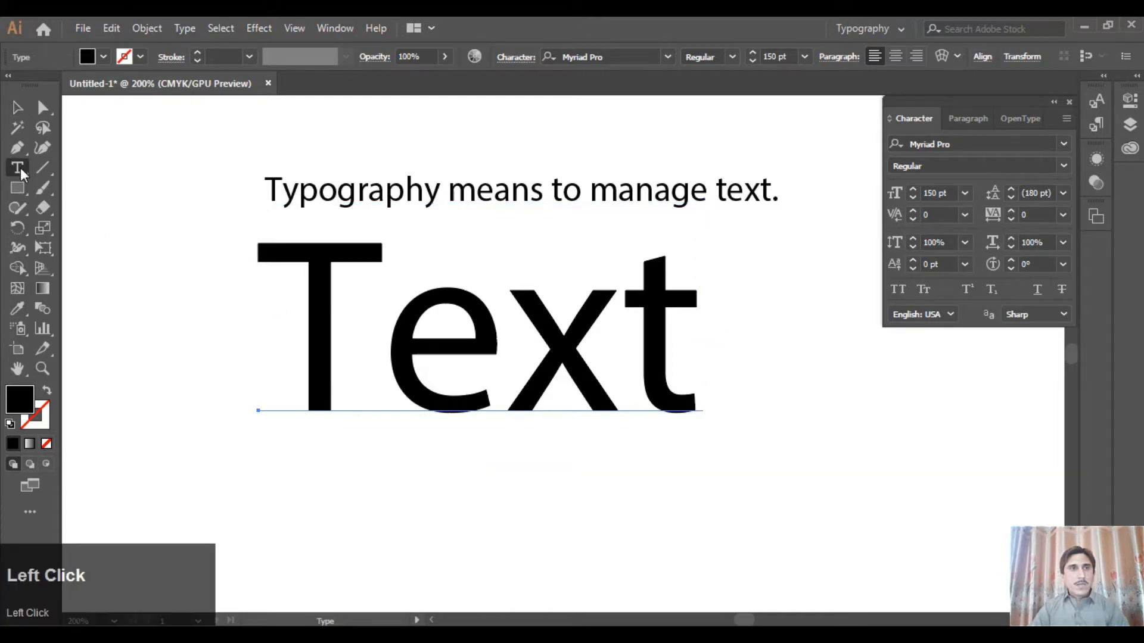
left_click(372, 351)
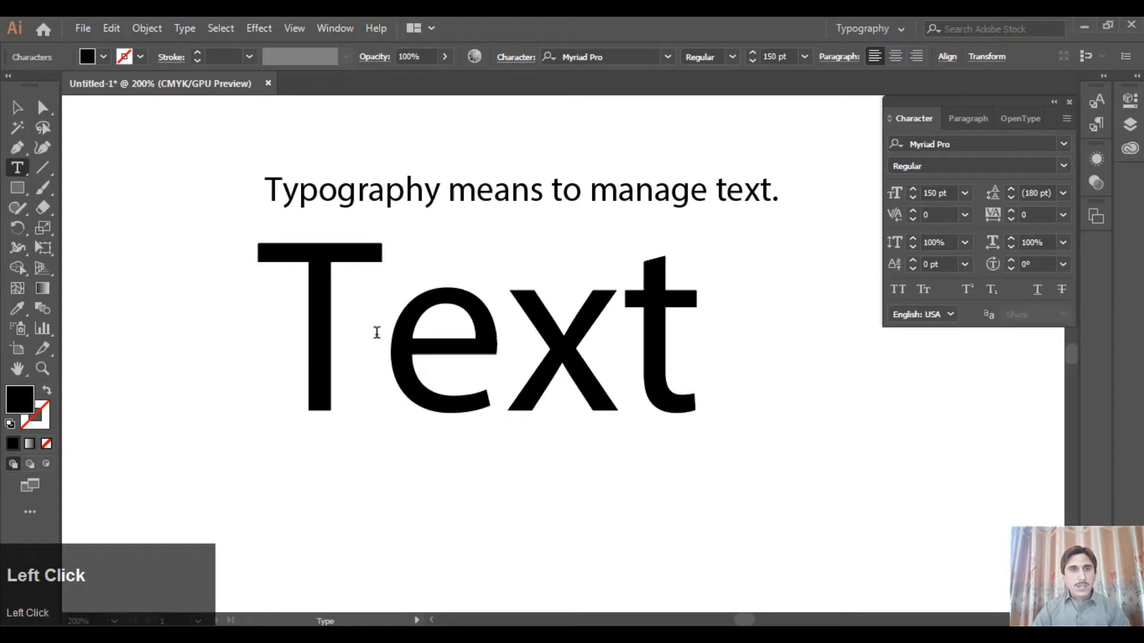
left_click(913, 211)
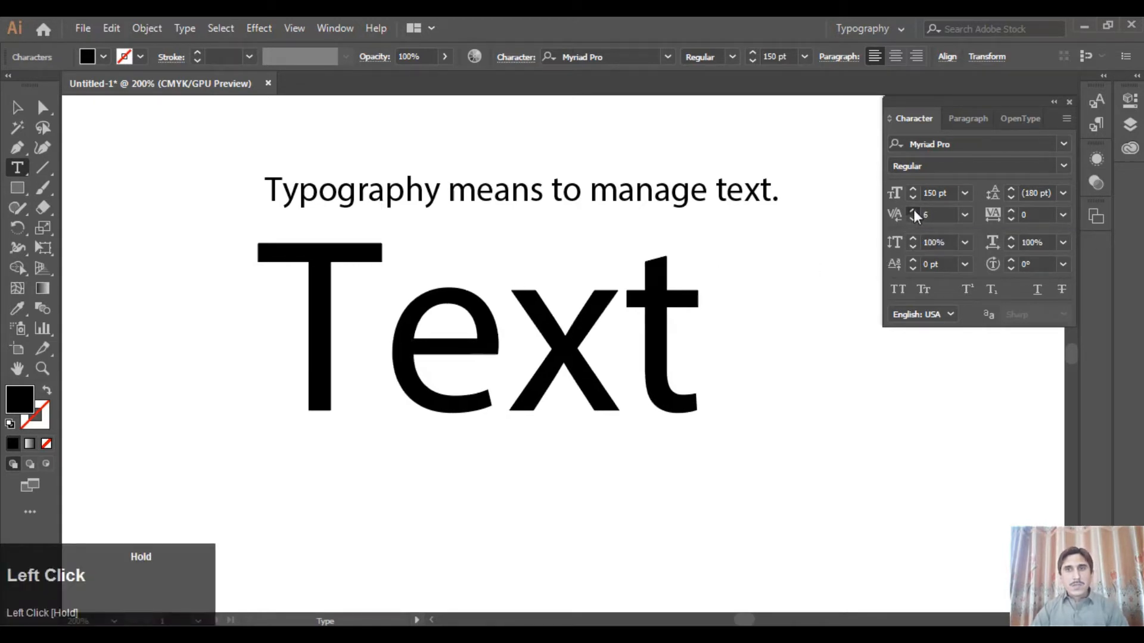
left_click(914, 219)
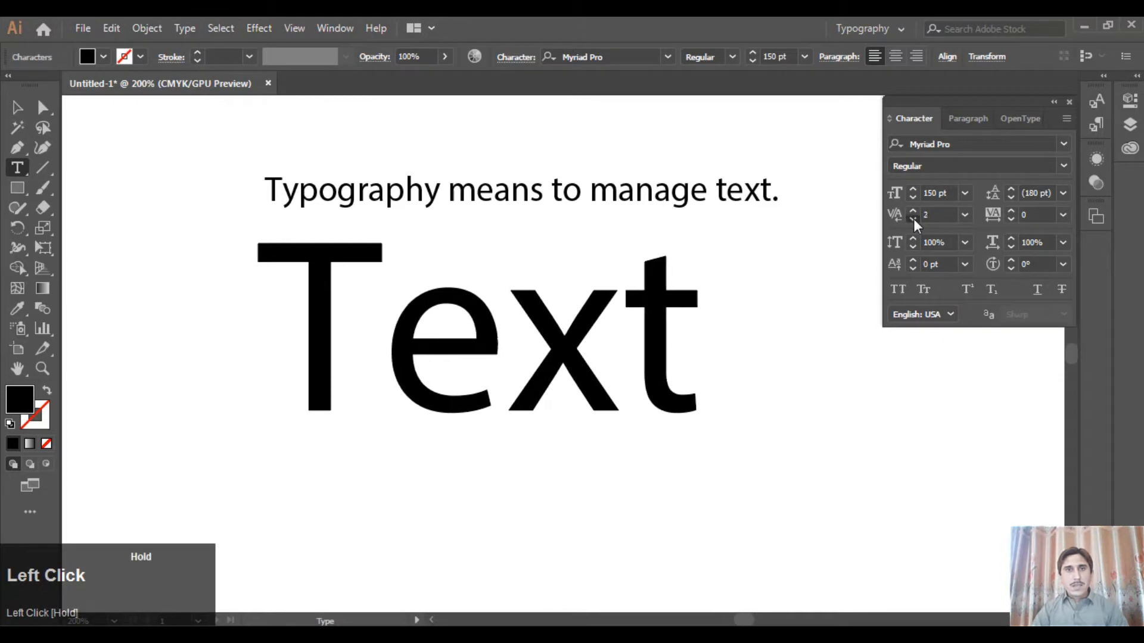
left_click(964, 216)
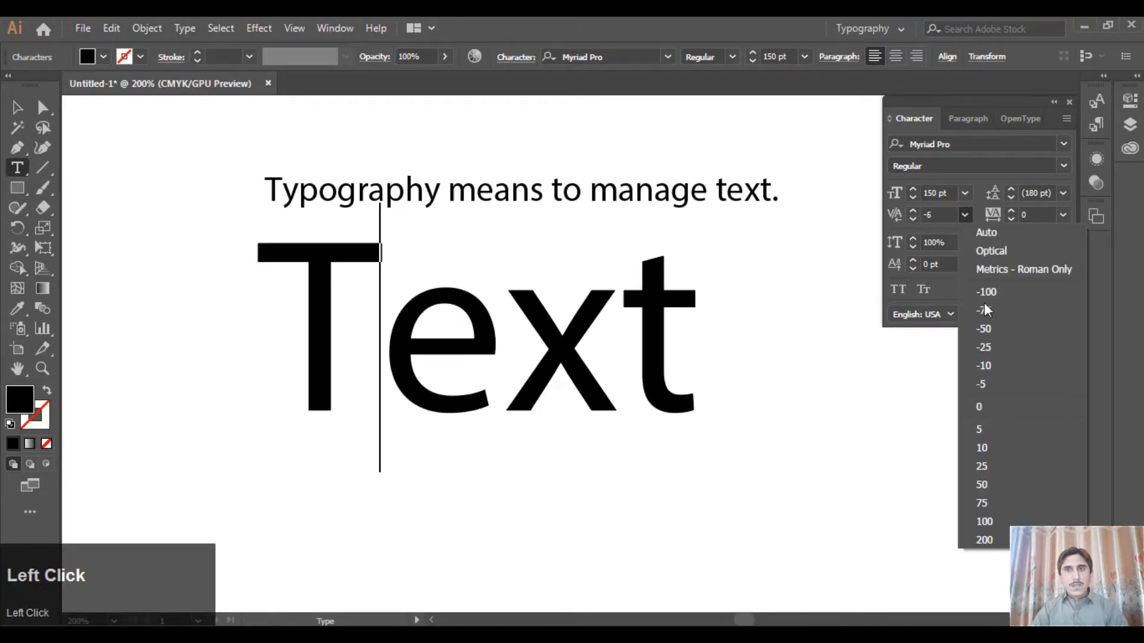
left_click(997, 410)
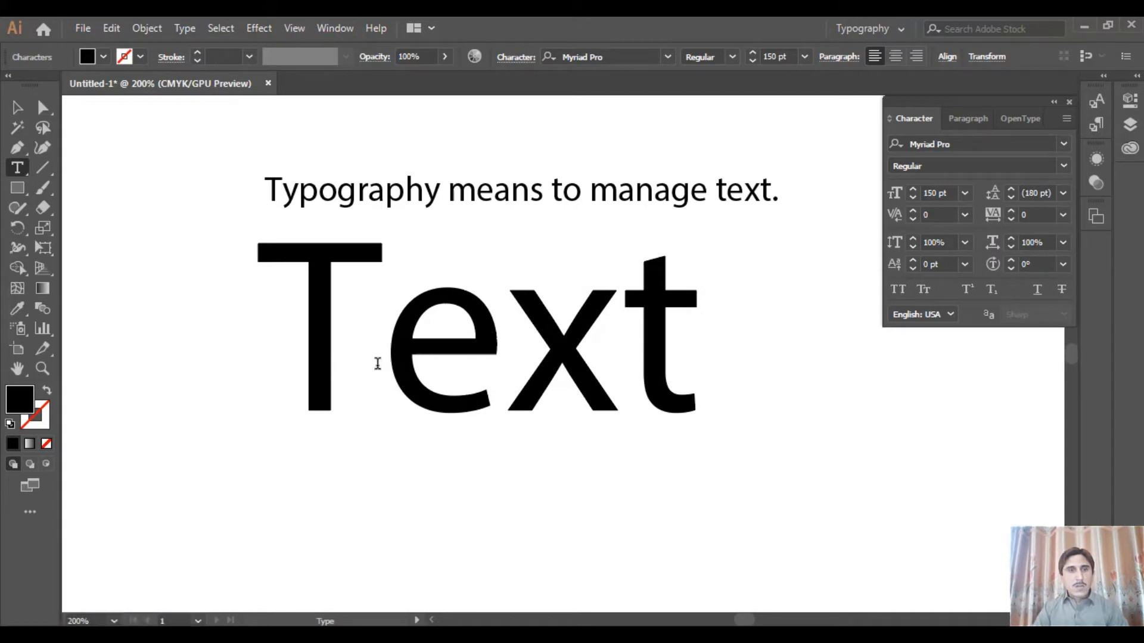
Tighten the kerning between the T and e of "Text" in increments to -120
key("alt")
key("alt+Left")
key("alt+Left")
key("alt+Left")
key("alt+Left")
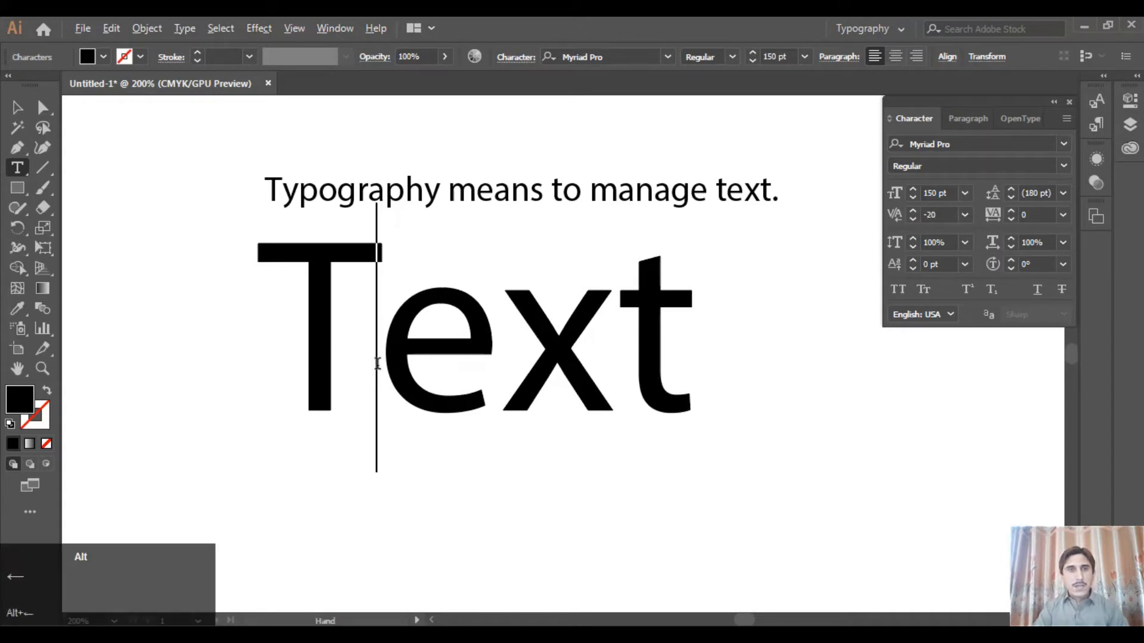
key("alt+Left")
key("alt+Left")
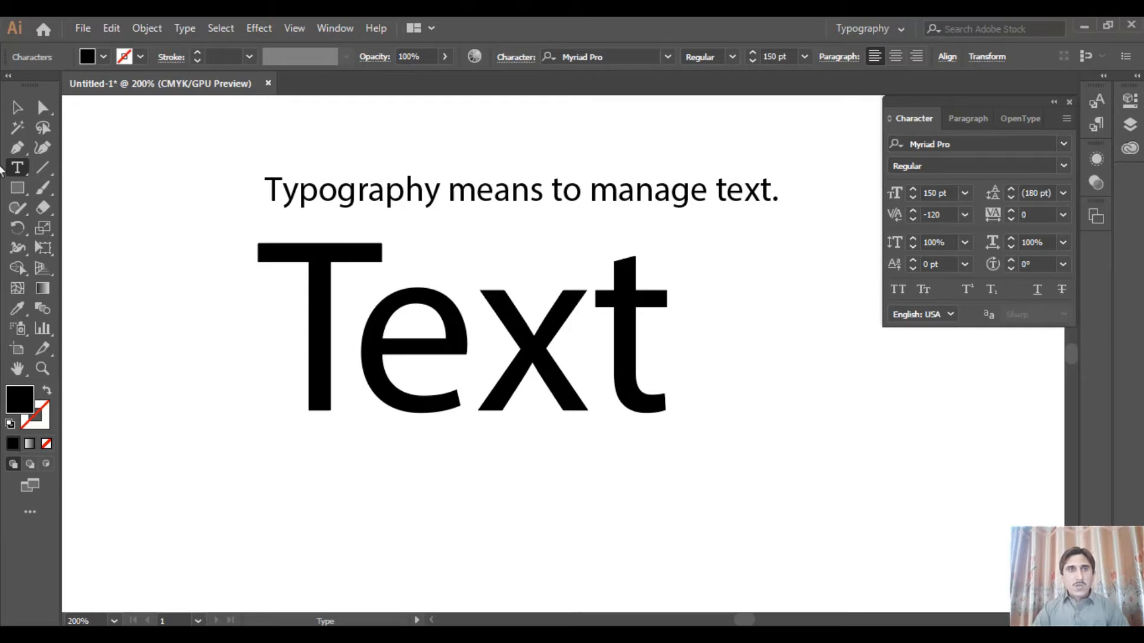
Delete the large "Text" object and move the sentence higher on the artboard
left_click(16, 107)
left_click(478, 194)
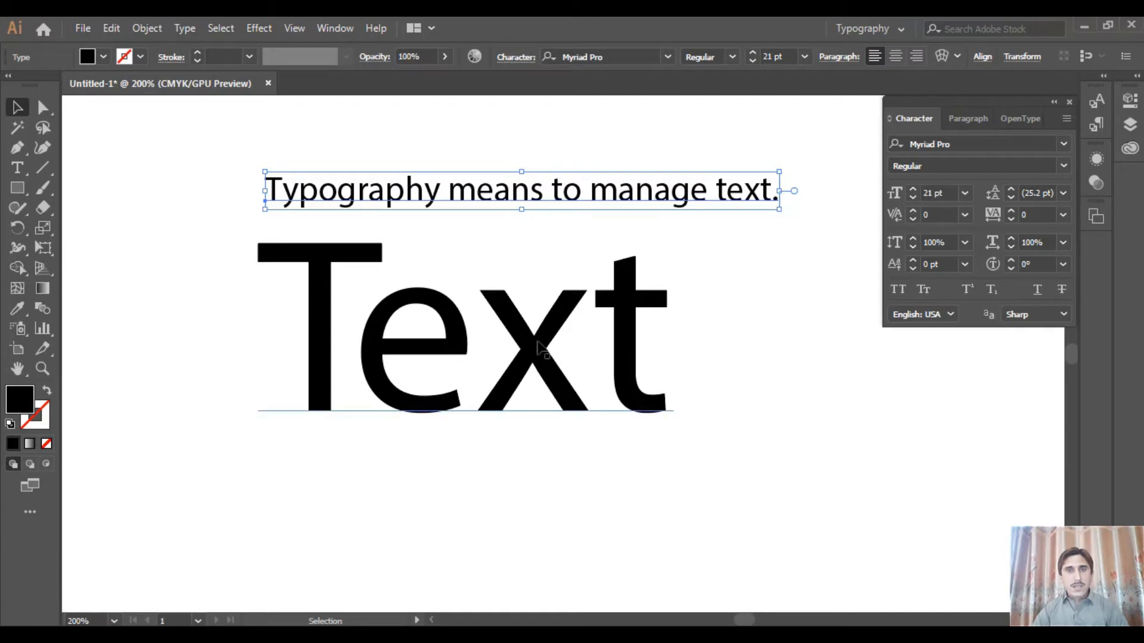
left_click(443, 361)
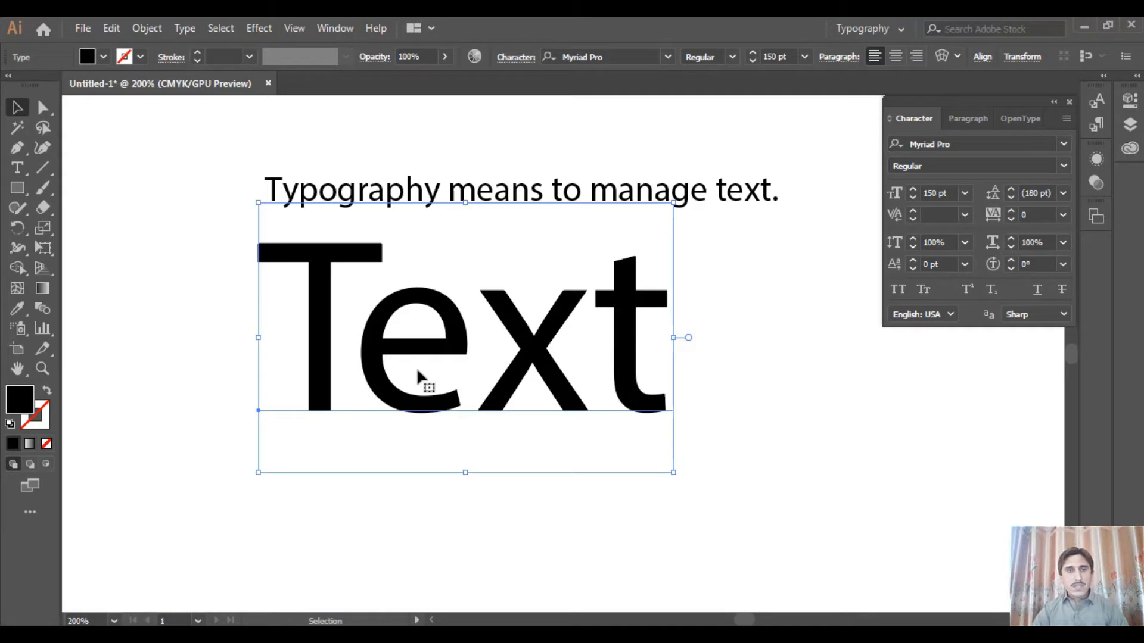
key("Delete")
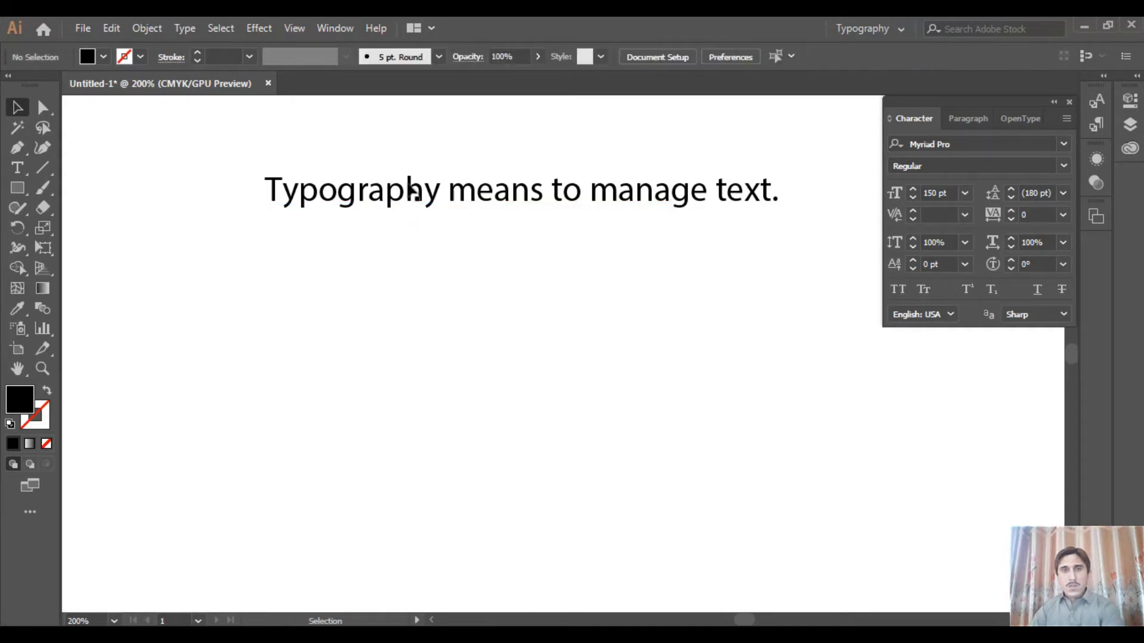
left_click_drag(522, 193, 503, 155)
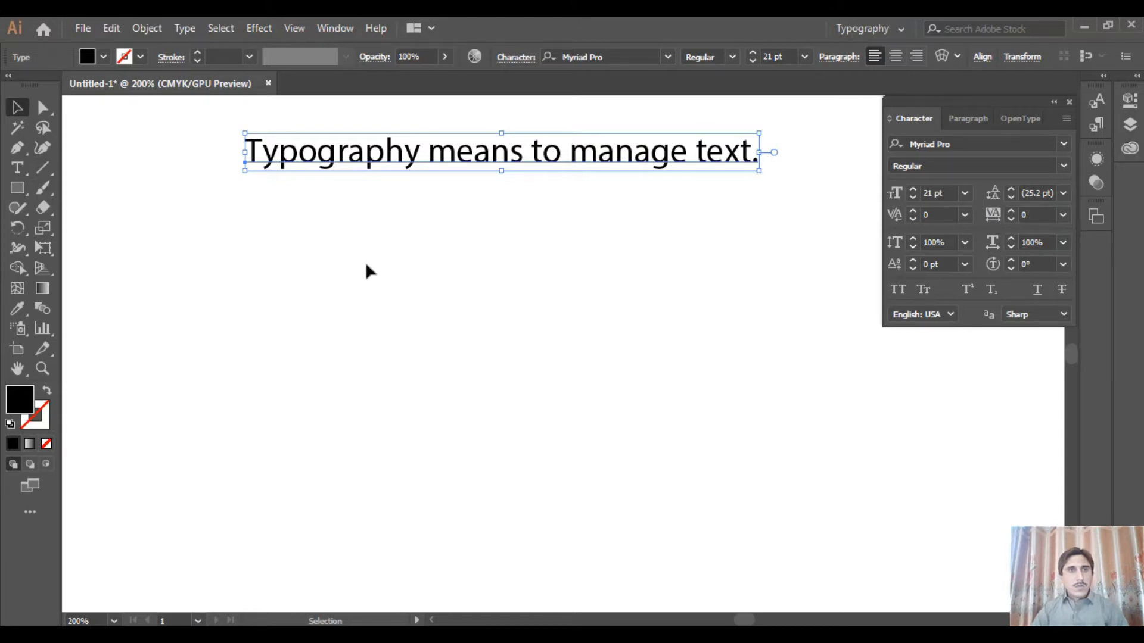
Set the sentence to 14 pt and draw a large area text frame filled with placeholder text below it
left_click(16, 170)
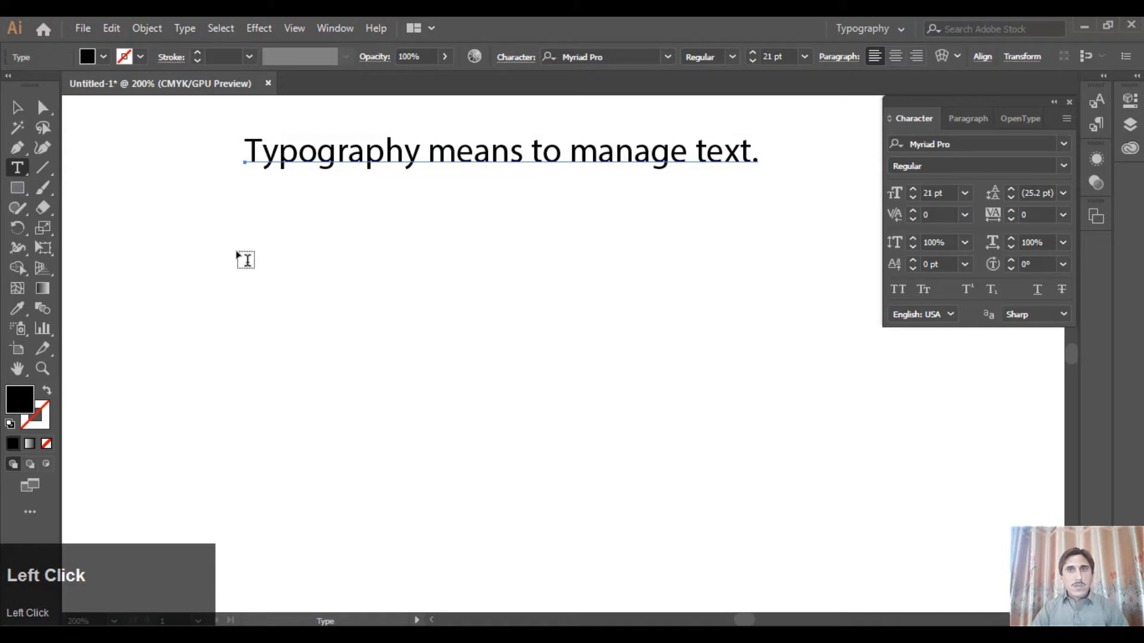
left_click(965, 193)
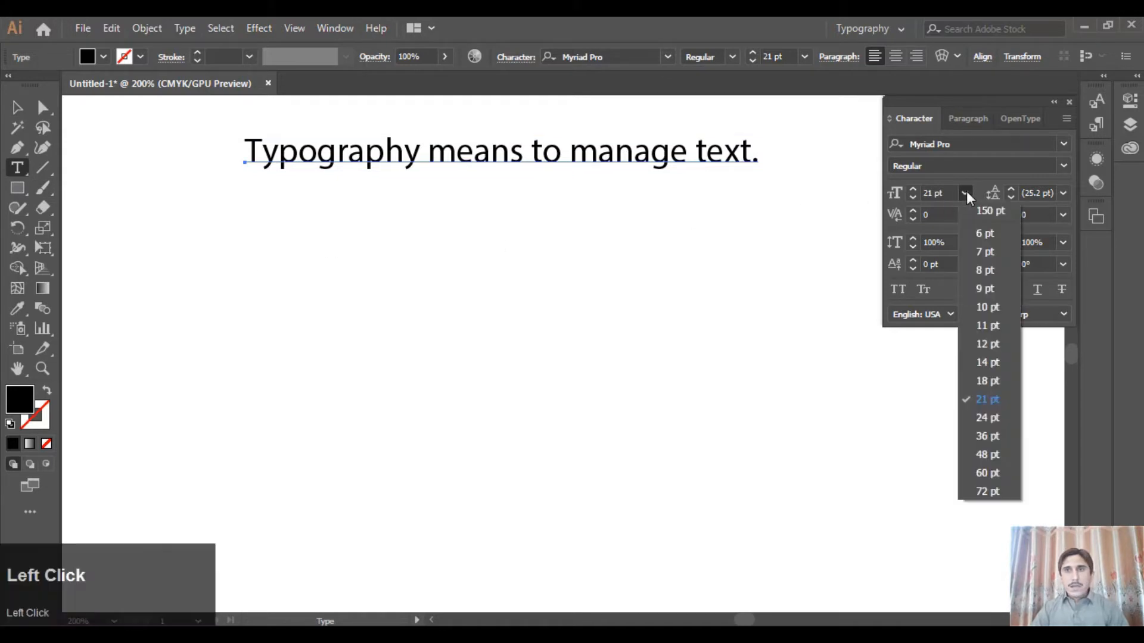
left_click(998, 362)
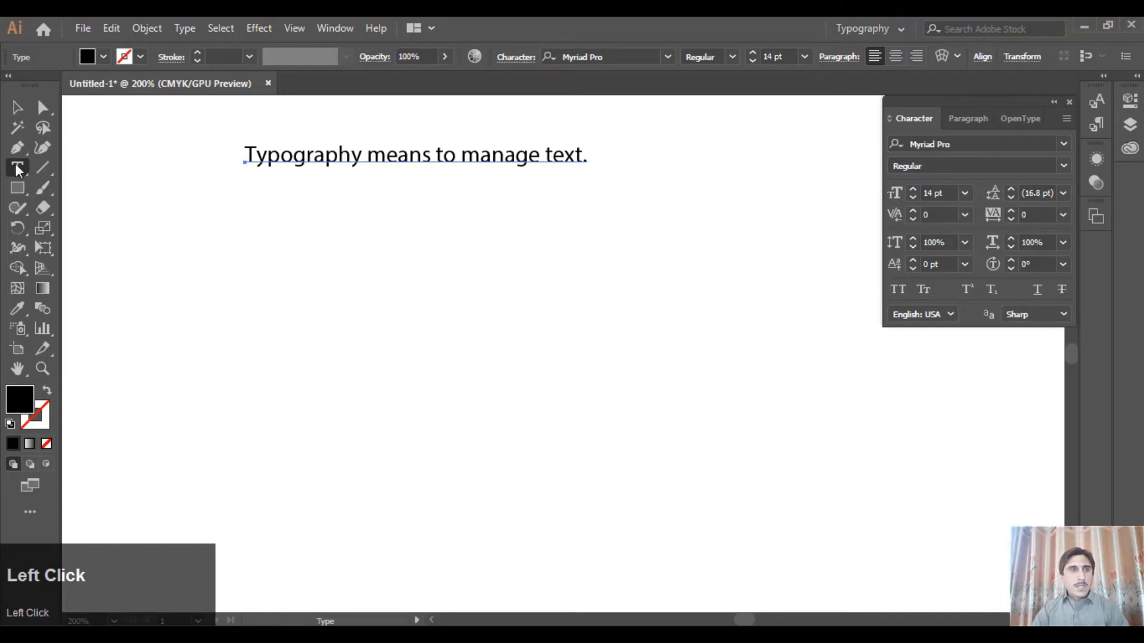
left_click_drag(243, 212, 768, 539)
left_click(17, 108)
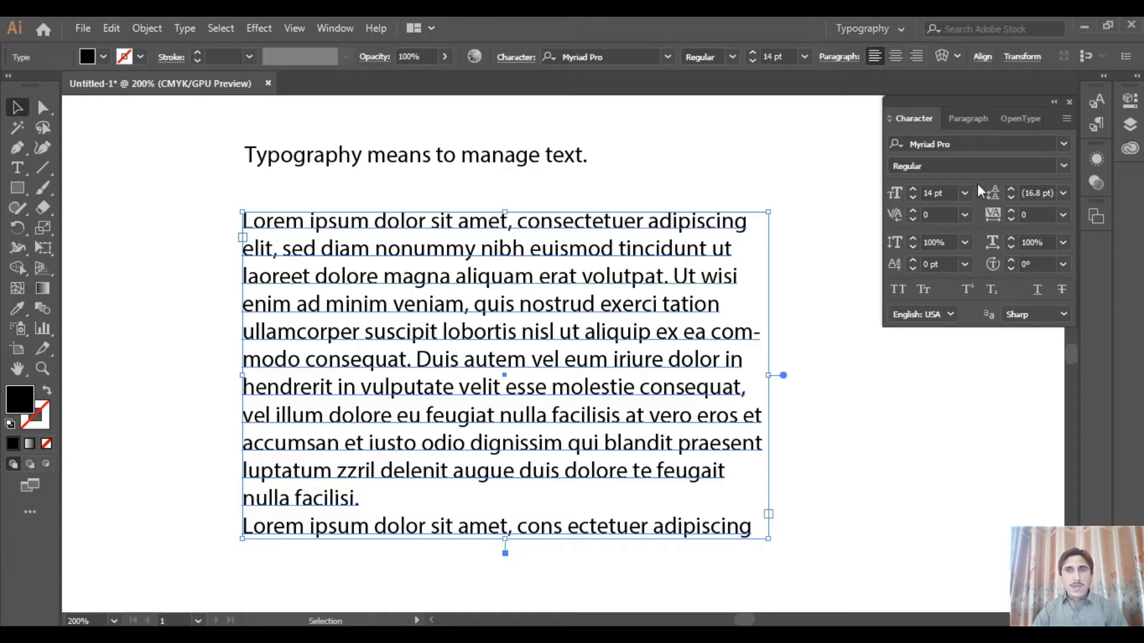
Try increasing the placeholder paragraph's leading to 25 pt and lowering it to 20 pt
left_click(1012, 189)
left_click(1011, 189)
left_click(1012, 190)
left_click(1011, 189)
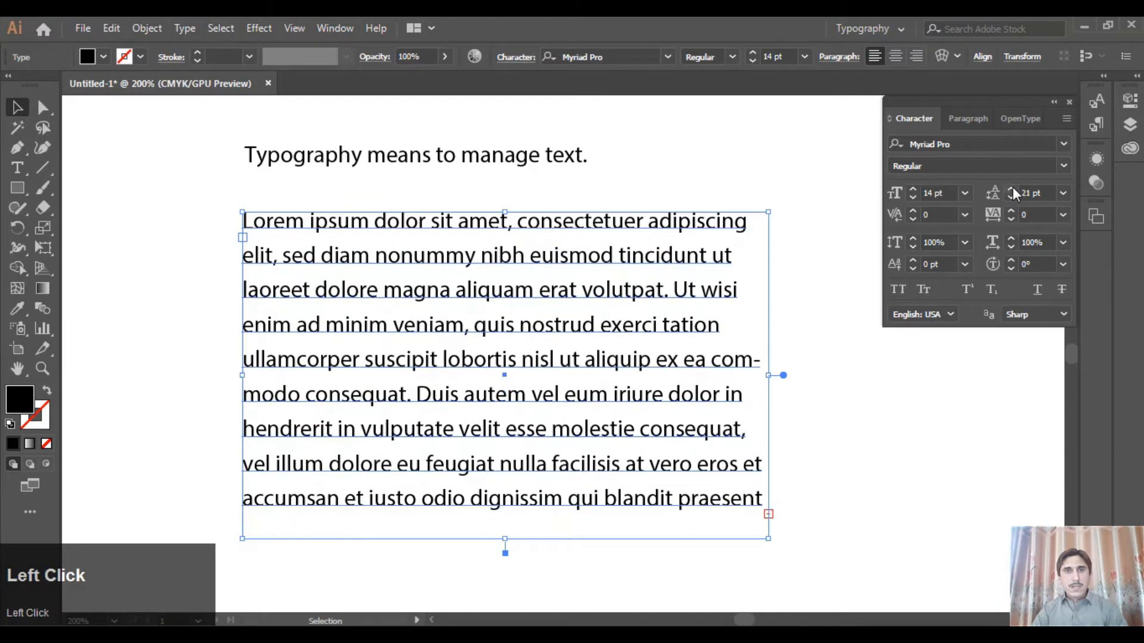
left_click(1011, 190)
left_click(1011, 189)
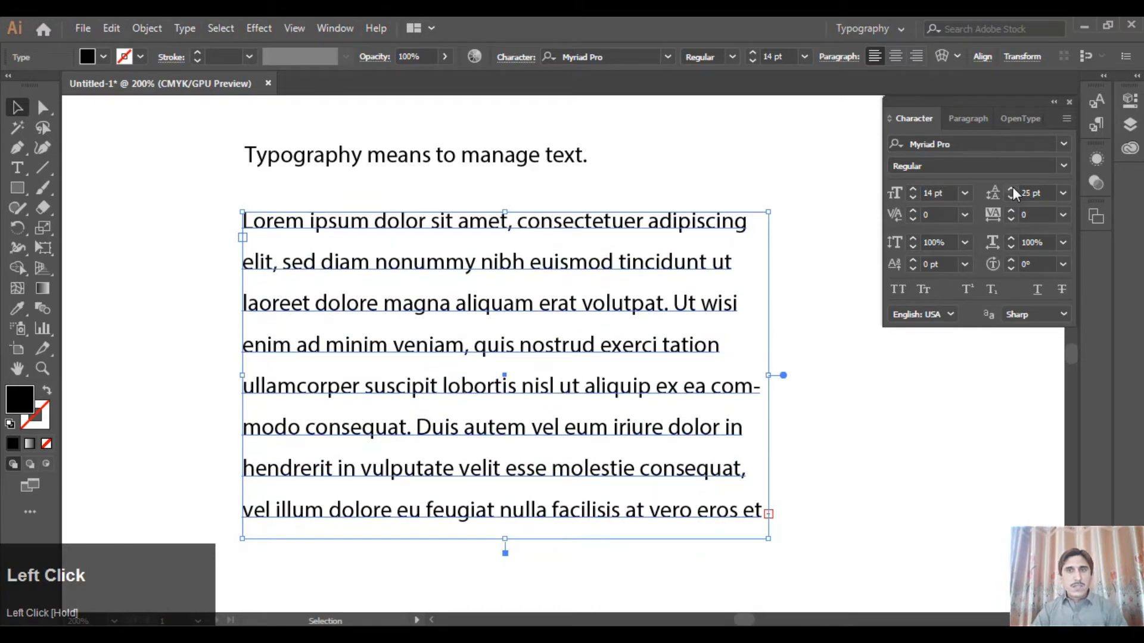
left_click(1011, 197)
left_click(1011, 197)
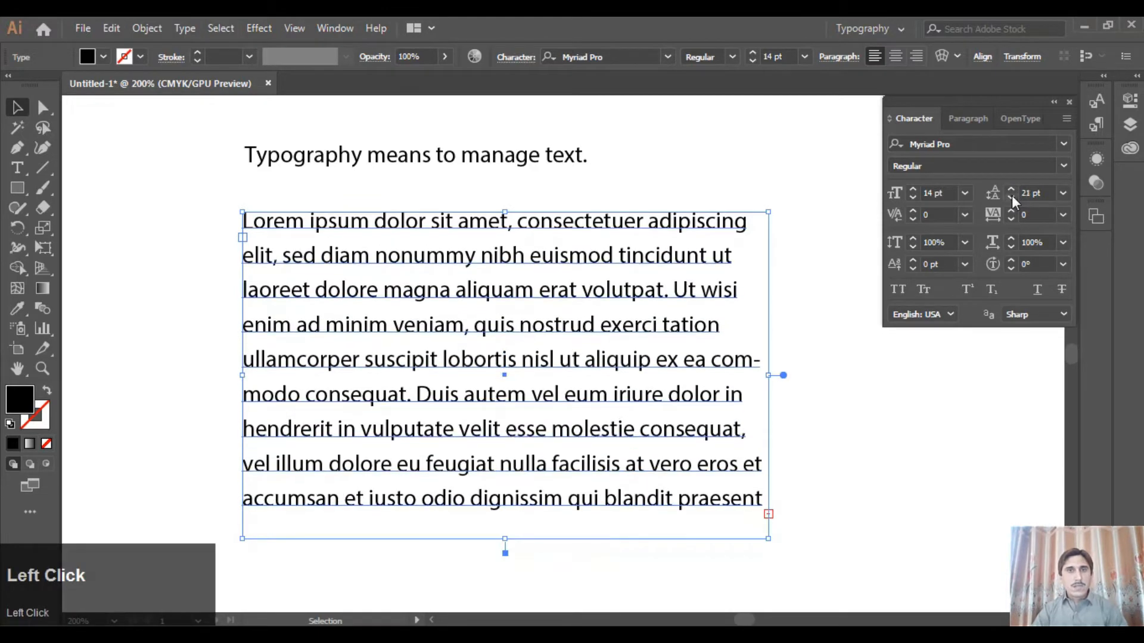
left_click(1011, 196)
Preview other leading values on the placeholder paragraph and set its leading to 18 pt
left_click(1066, 194)
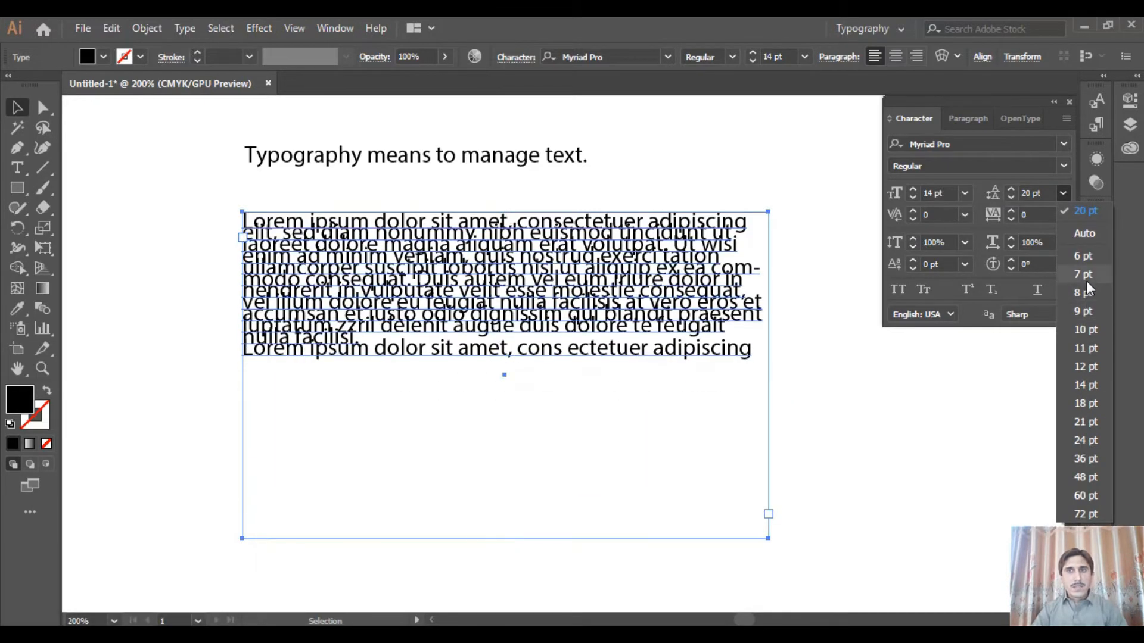
left_click(1061, 194)
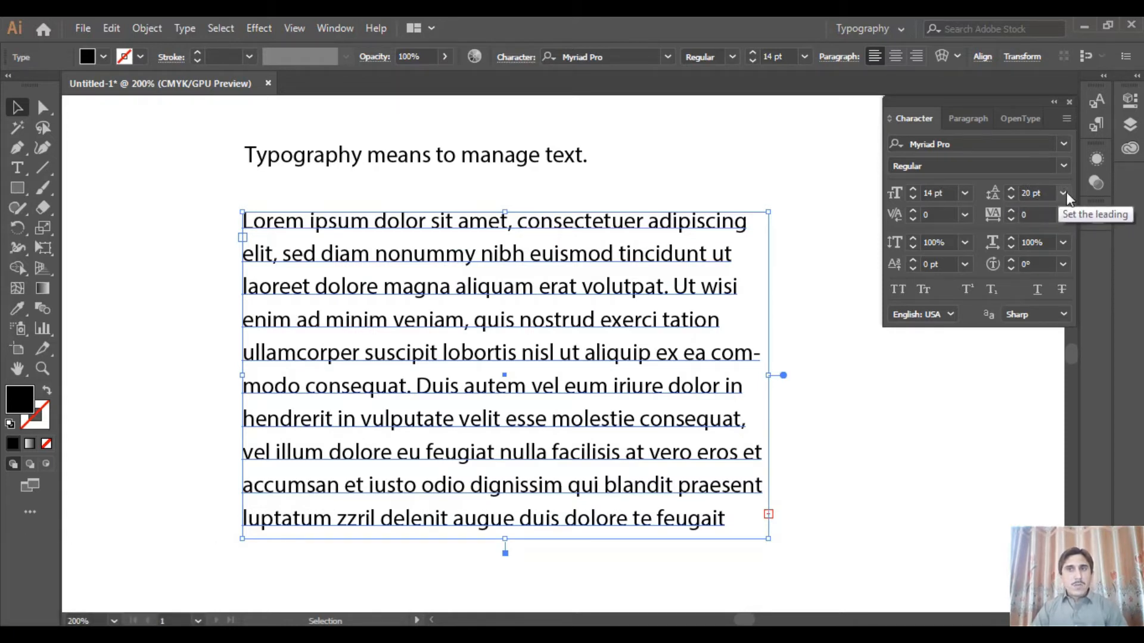
left_click(1063, 195)
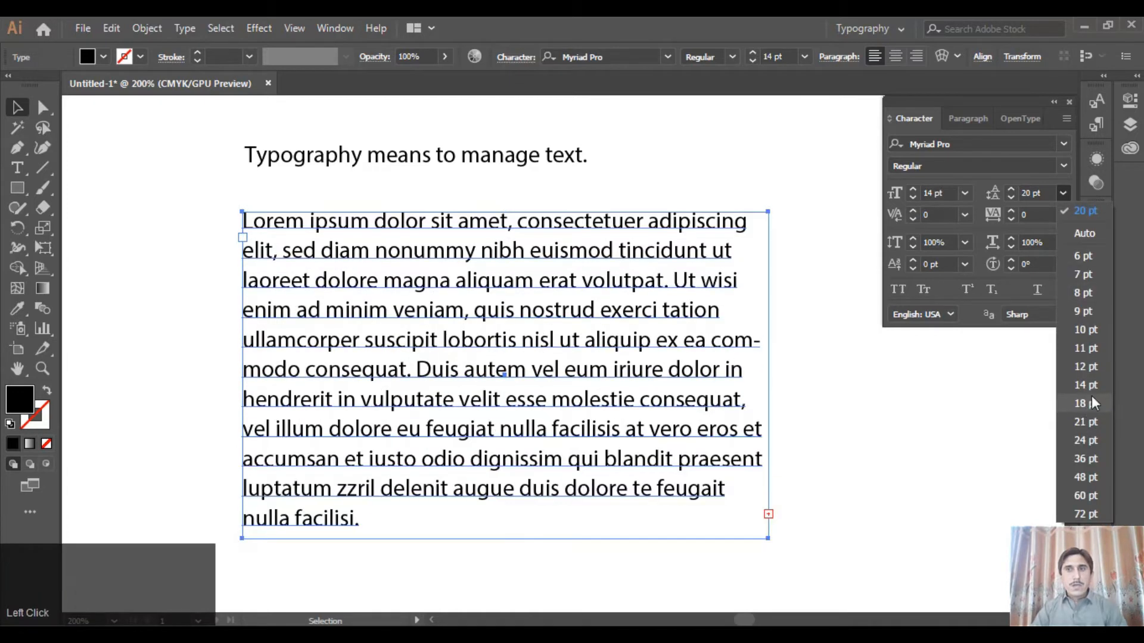
left_click(1086, 404)
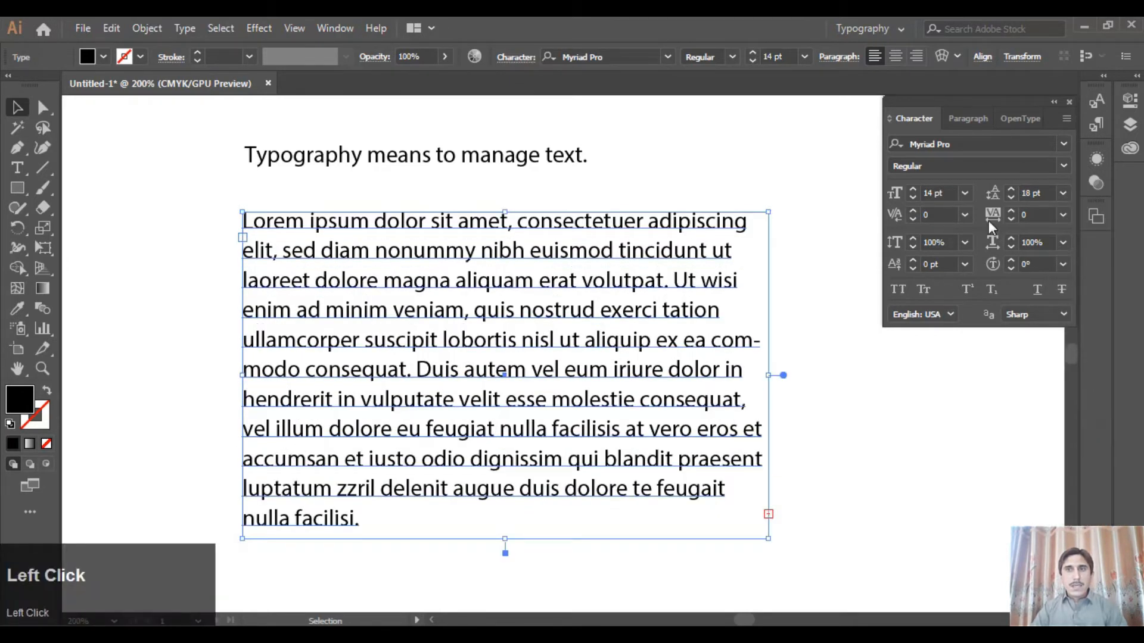
Preview other font sizes on the placeholder paragraph and set its leading to Auto
left_click(965, 192)
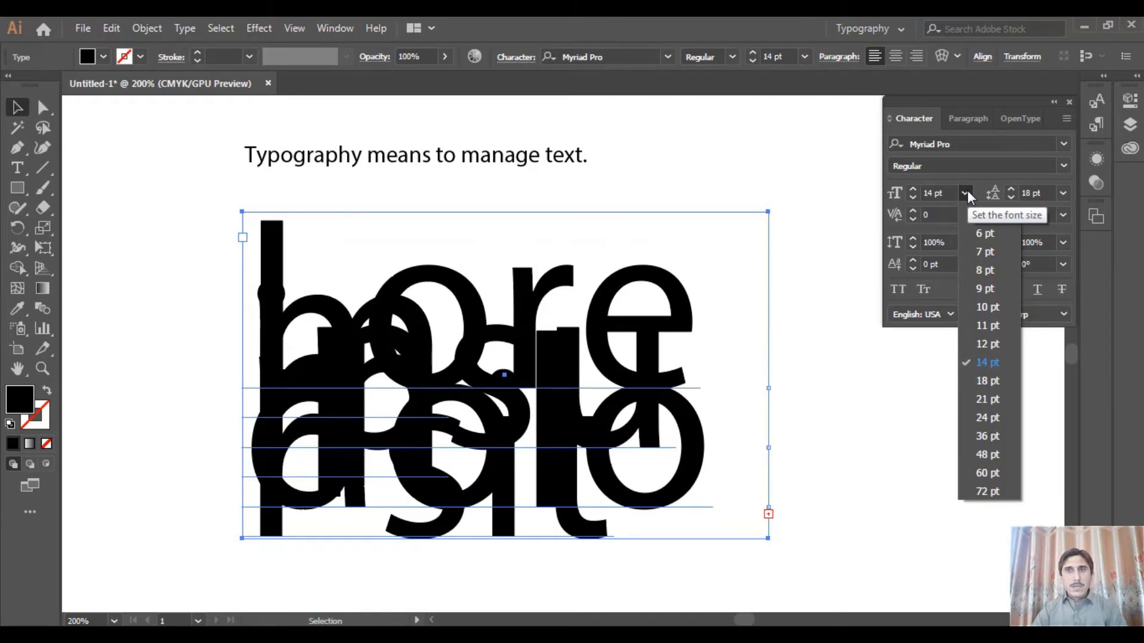
left_click(966, 191)
left_click(1063, 192)
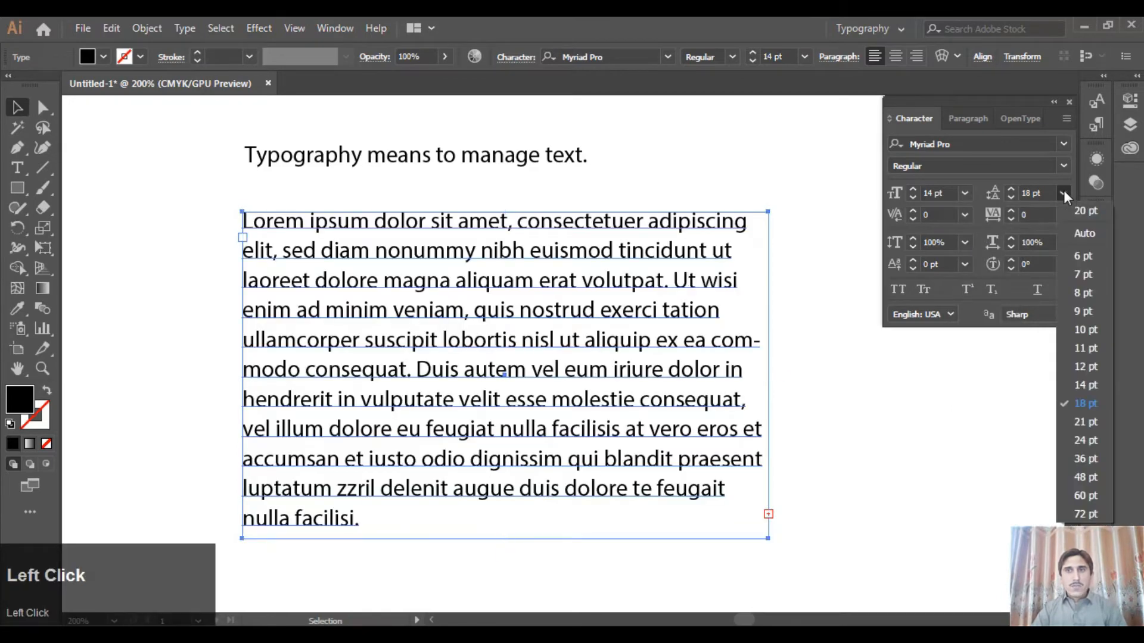
left_click(1080, 231)
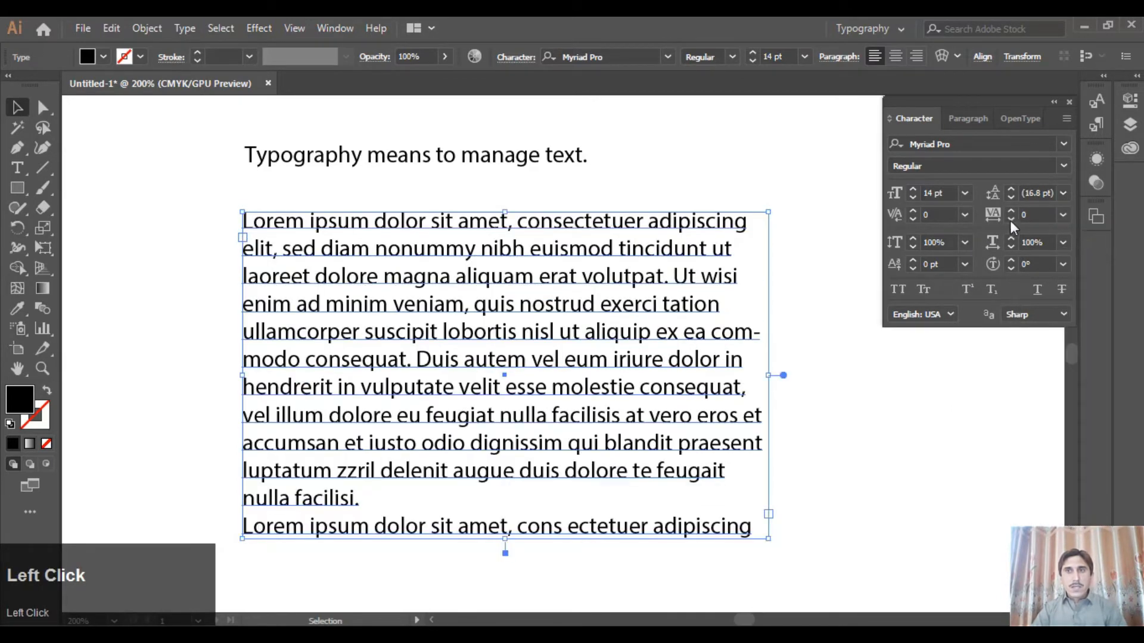
Preview larger font sizes such as 24 pt on the placeholder paragraph with Auto leading, and delete the paragraph
left_click(966, 192)
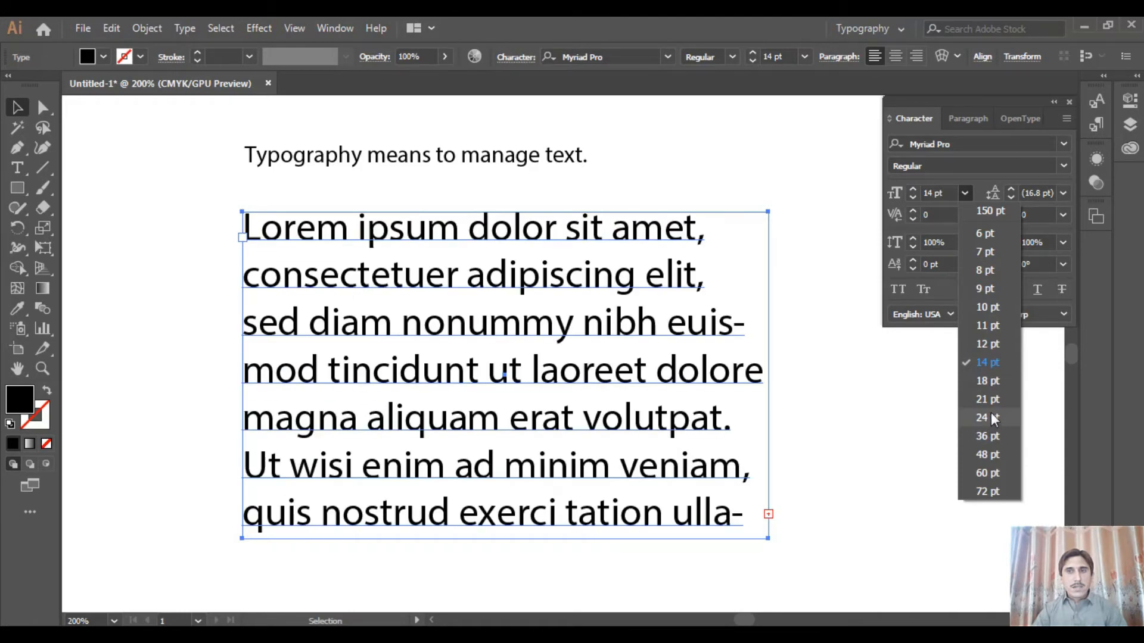
left_click(915, 394)
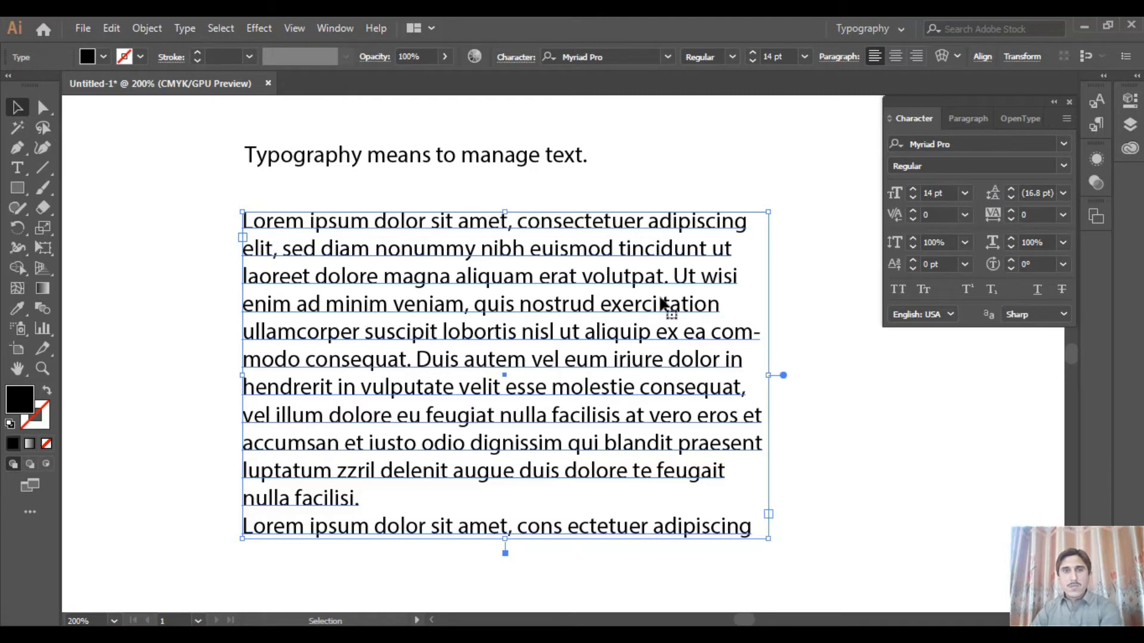
key("Delete")
Move the sentence lower on the artboard and set its font size to 21 pt
left_click(410, 168)
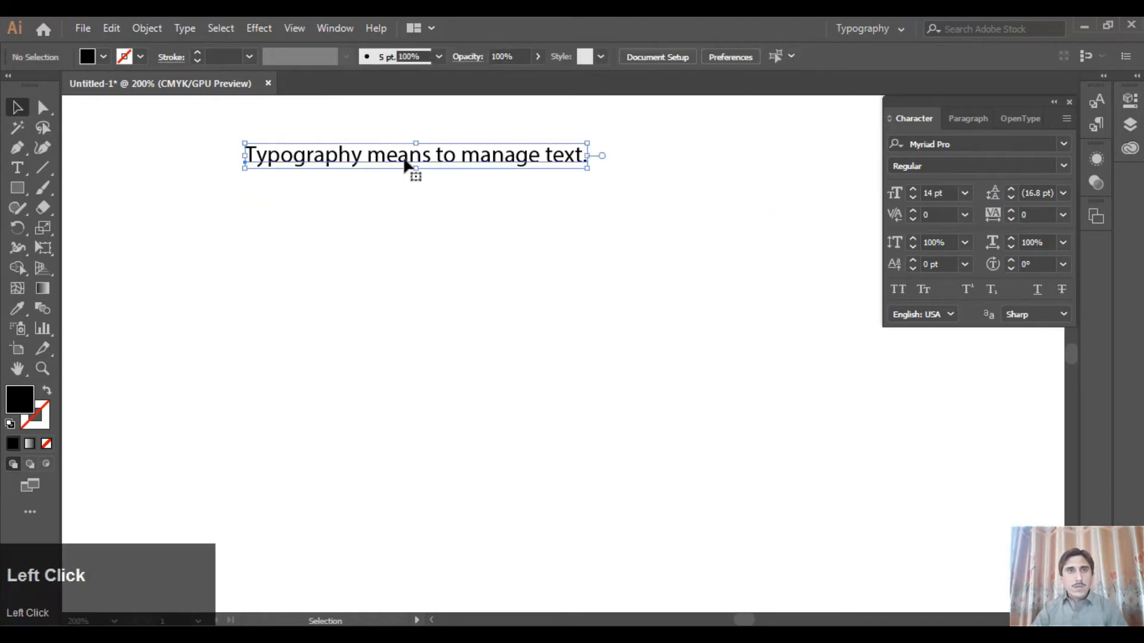
left_click_drag(417, 169, 443, 287)
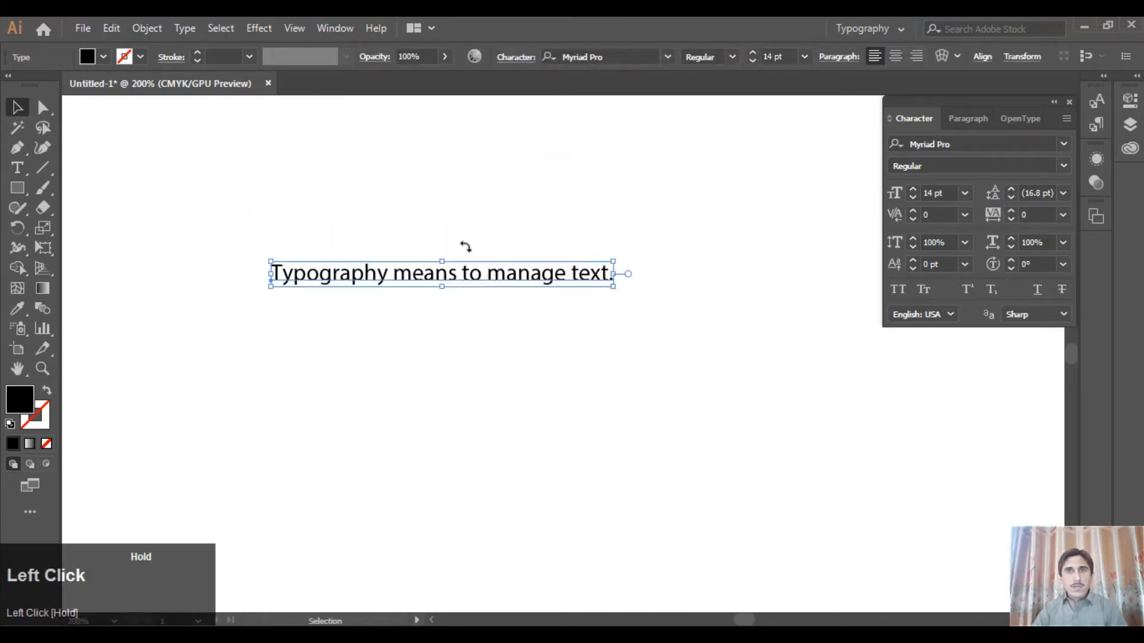
left_click(804, 57)
left_click(836, 264)
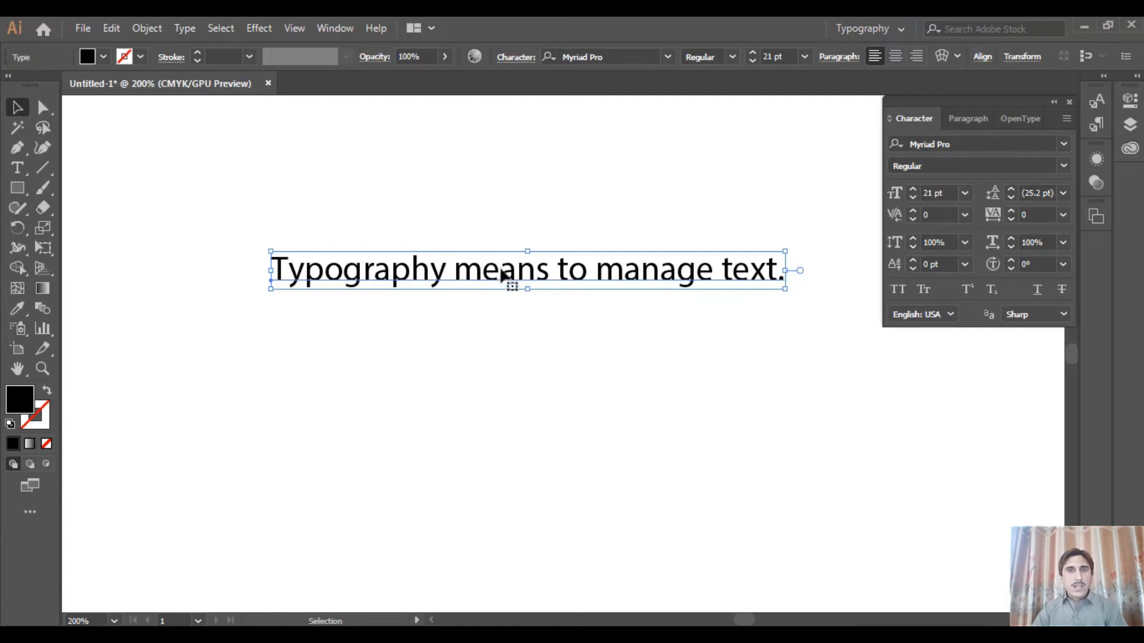
Try increasing the sentence's vertical scale and set it to 150%
left_click(913, 239)
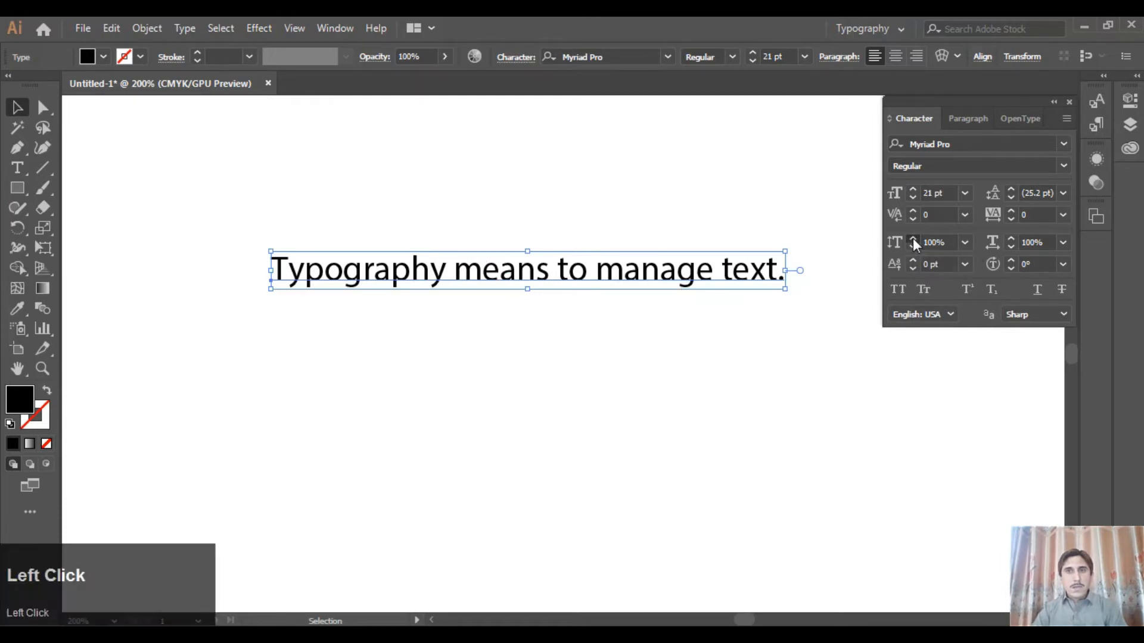
left_click_drag(912, 239, 913, 249)
left_click(965, 242)
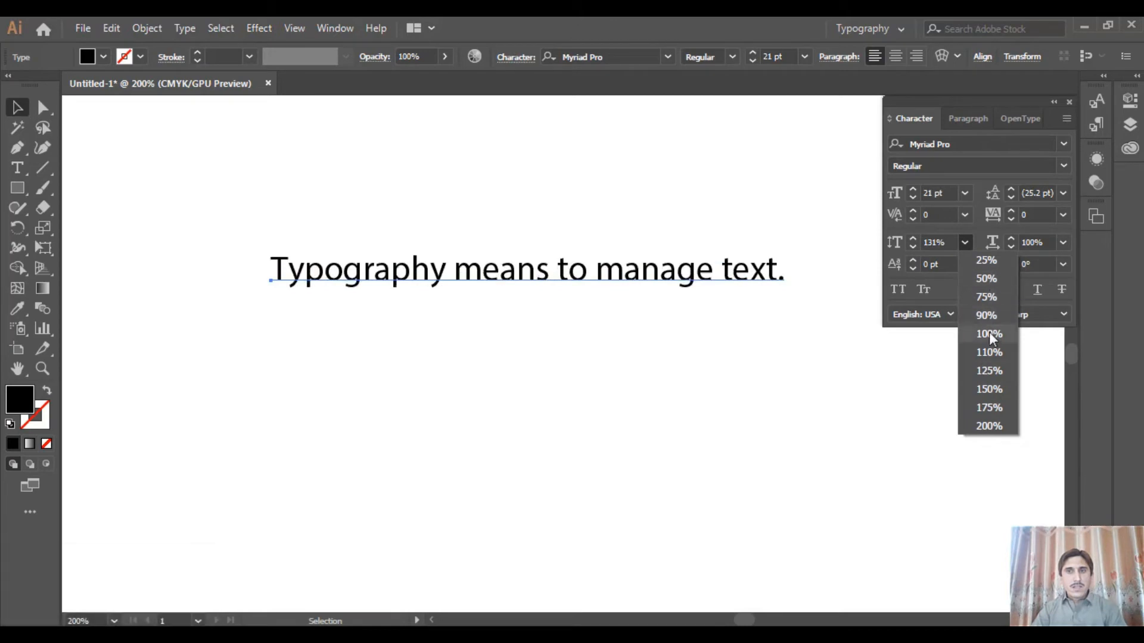
left_click(989, 389)
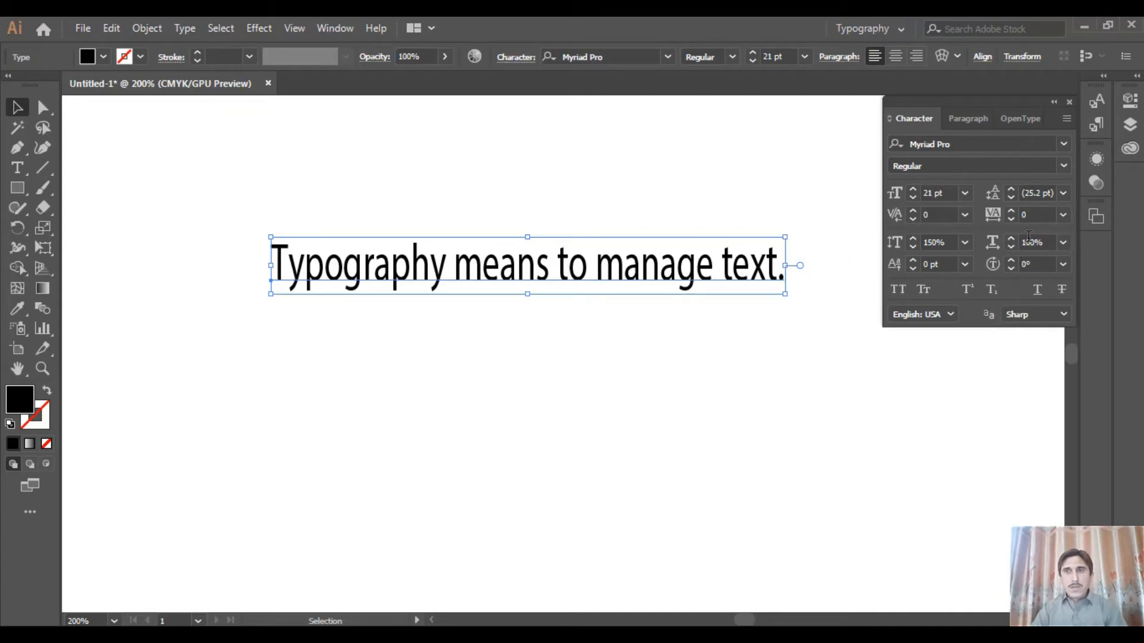
Set the sentence's horizontal scale to 150% and shift the sentence left on the artboard to show more of it
left_click(1063, 243)
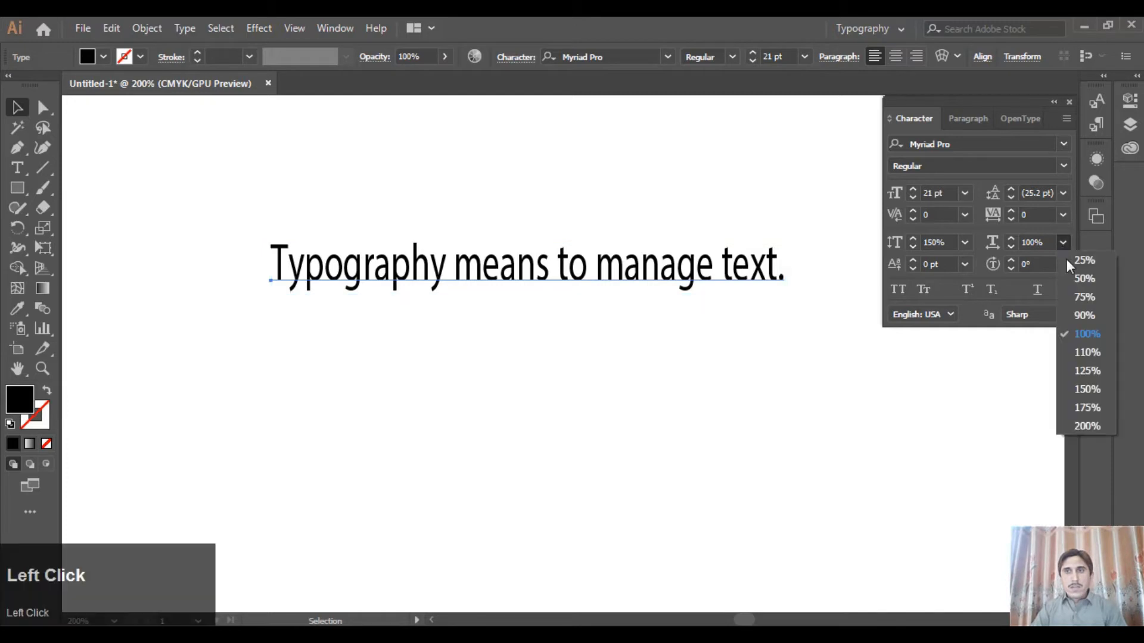
left_click(1096, 389)
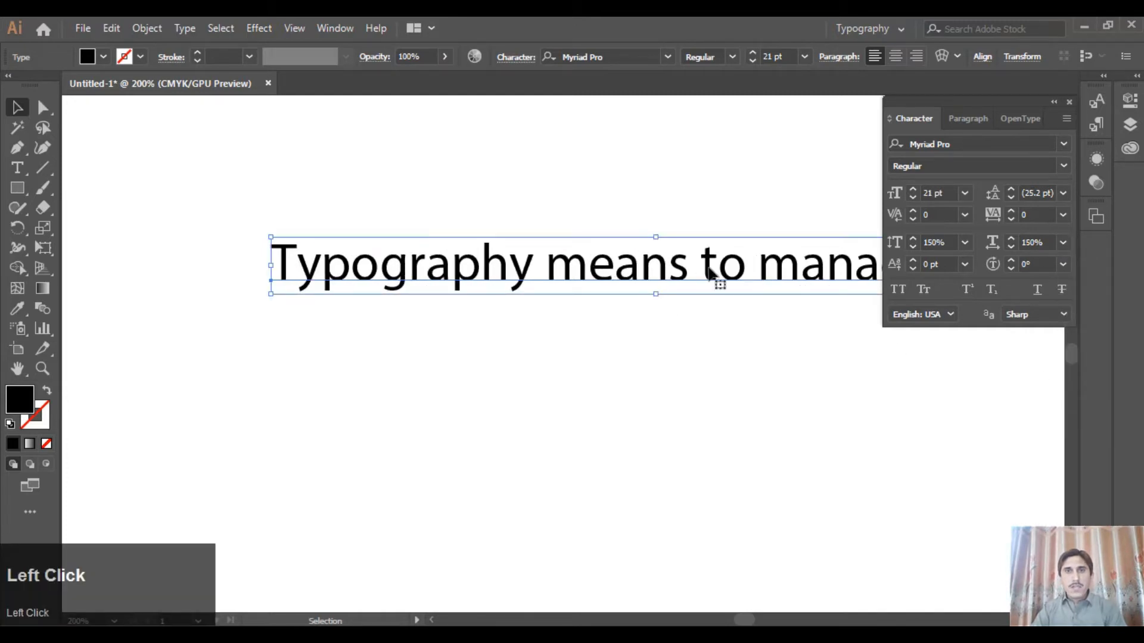
left_click_drag(709, 265, 627, 265)
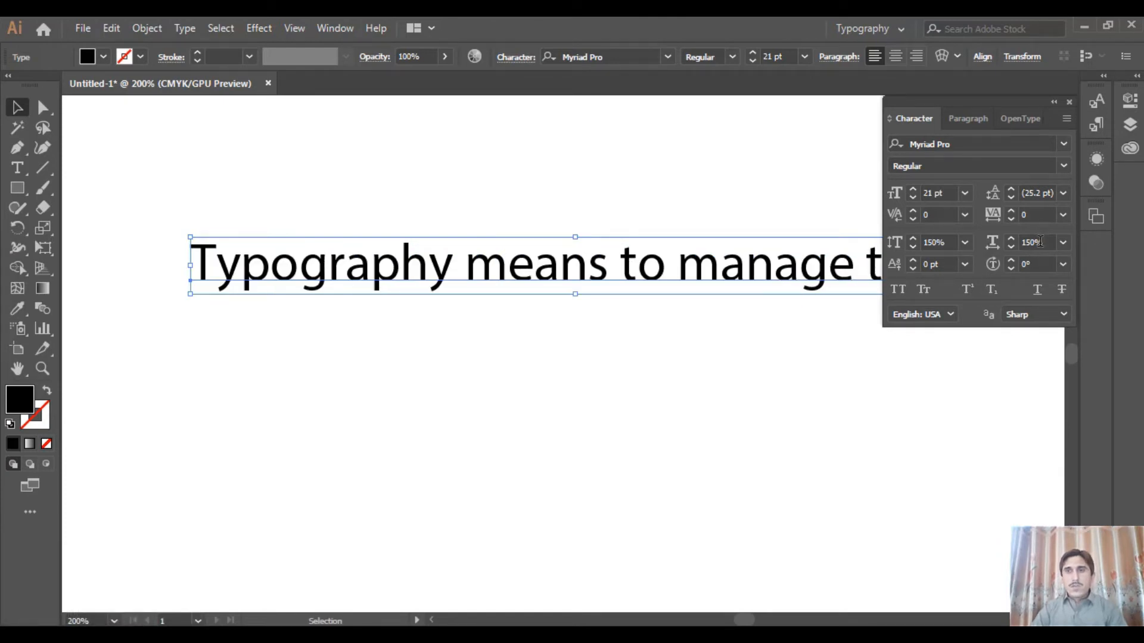
left_click_drag(804, 267, 747, 267)
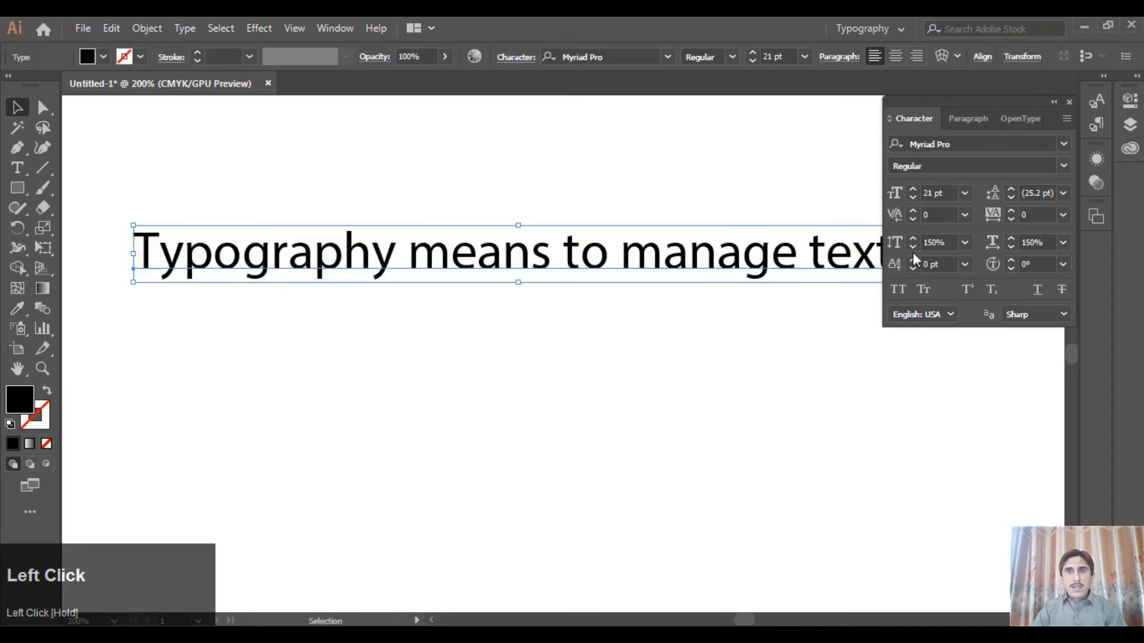
Reset the sentence's vertical and horizontal scale to 100% and move the sentence slightly right on the artboard
left_click(963, 242)
left_click(978, 338)
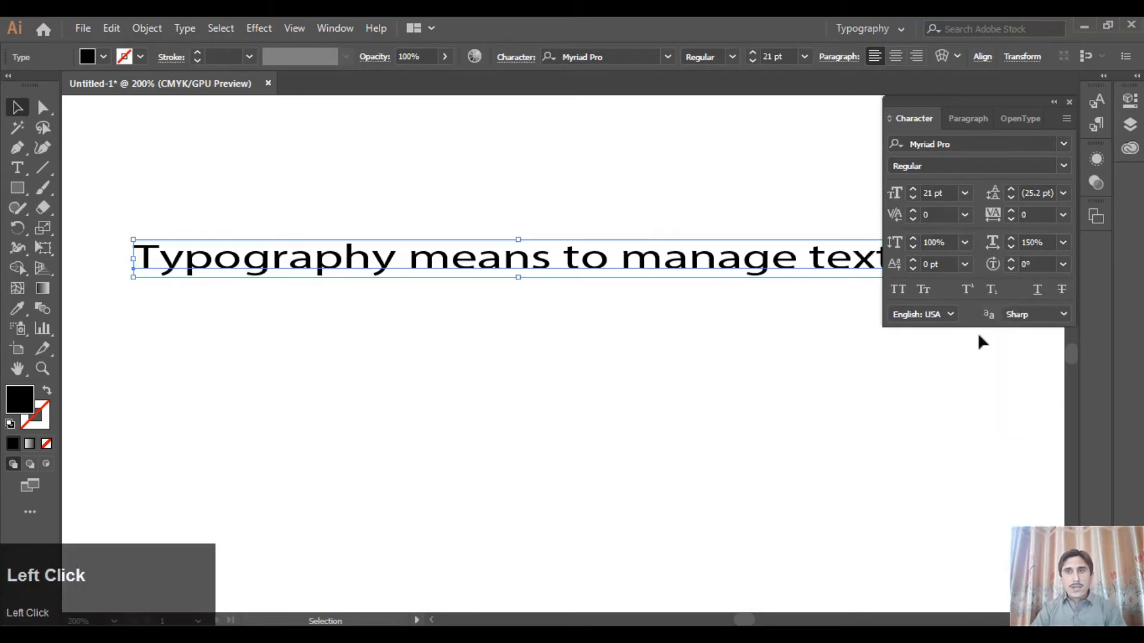
left_click(1062, 243)
left_click(1071, 337)
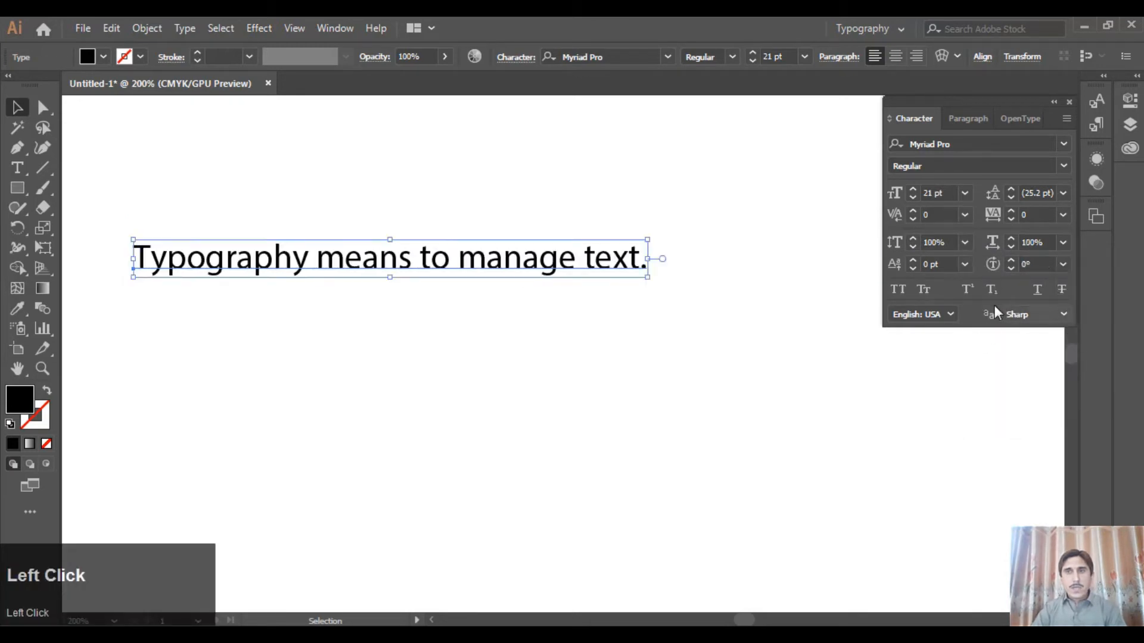
left_click_drag(523, 258, 587, 258)
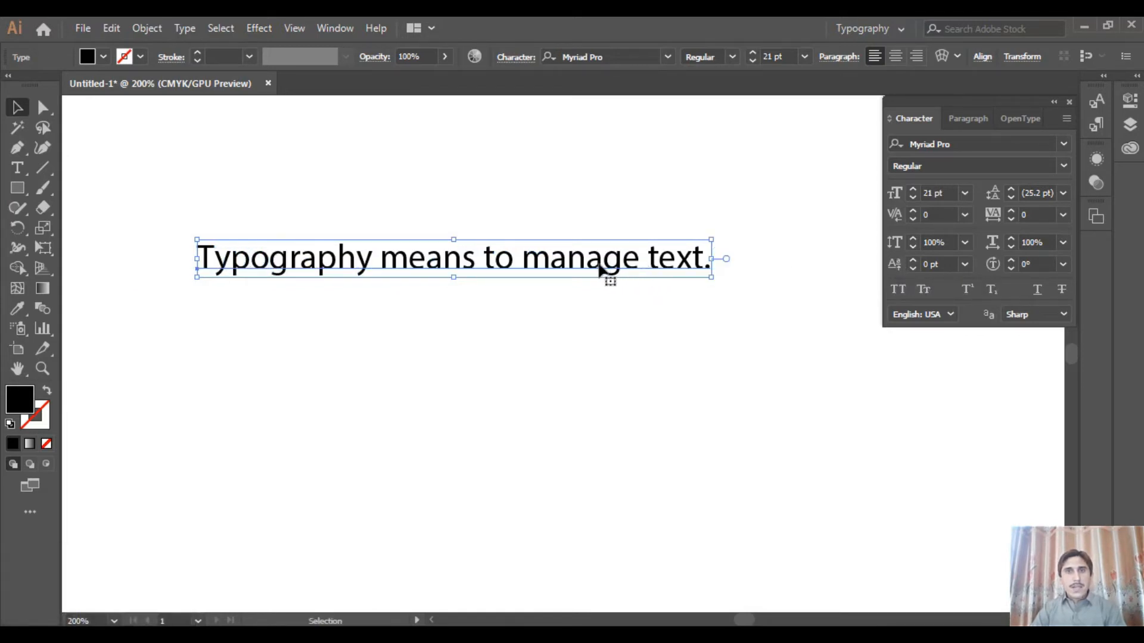
Try baseline shifts of 20 pt and -5 pt on the sentence and reset the shift to 0 pt
left_click(913, 260)
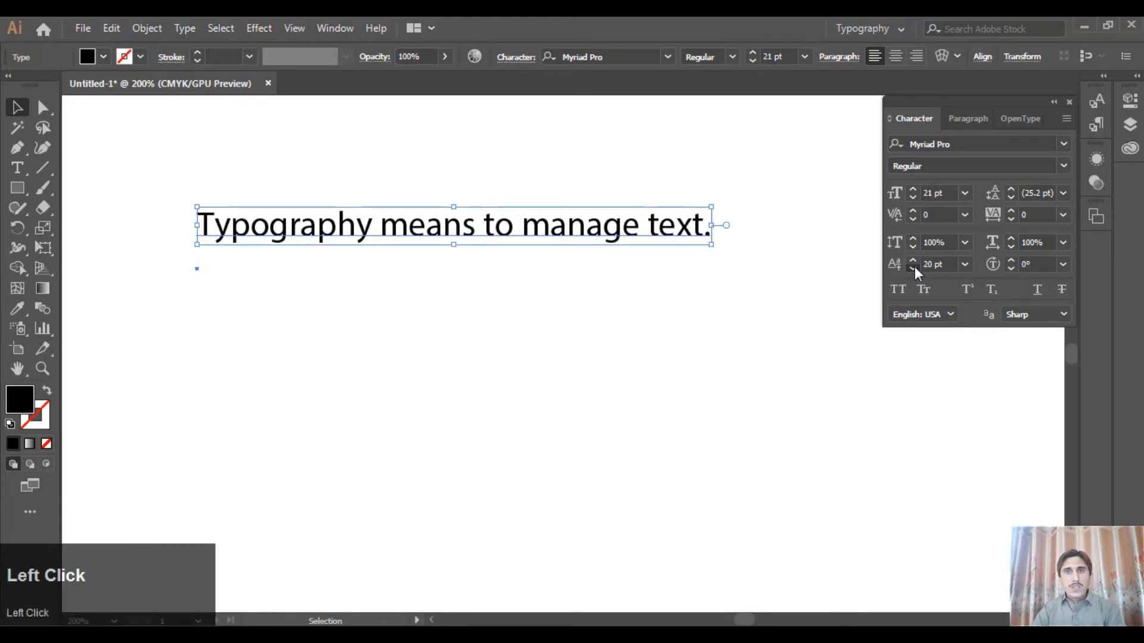
left_click(913, 268)
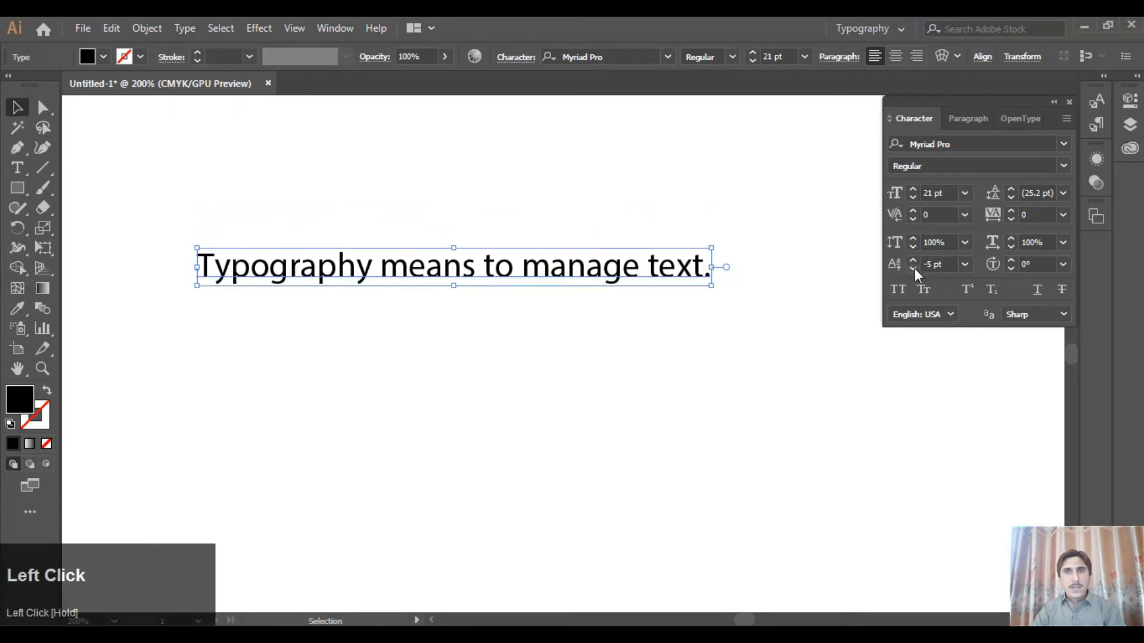
left_click(969, 267)
left_click(981, 396)
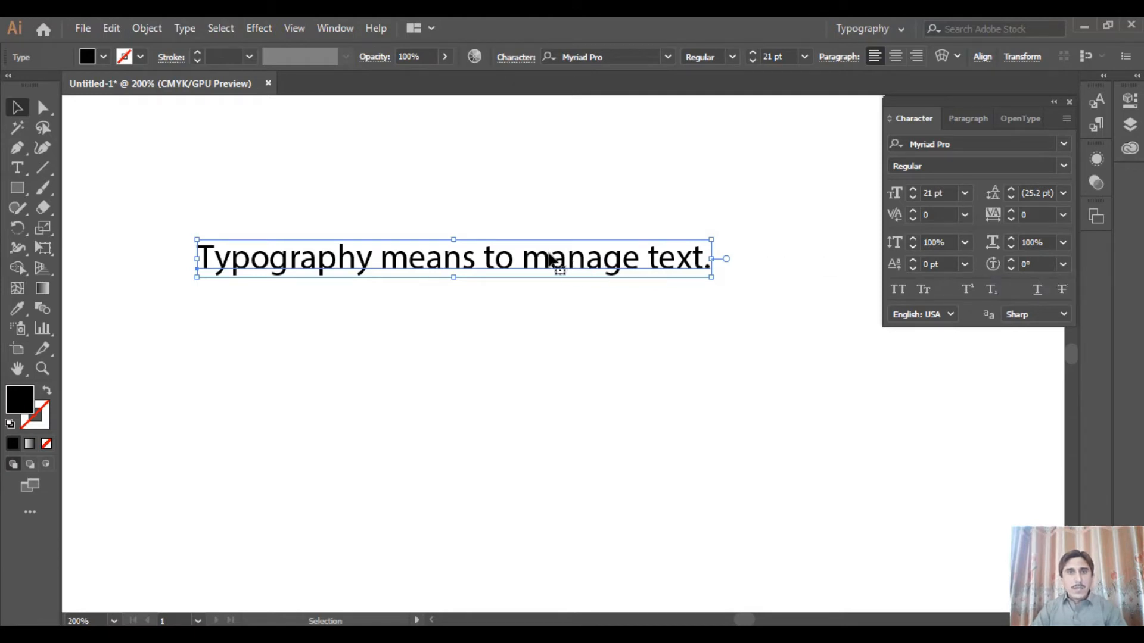
Preview character rotation angles on the whole sentence and on the word "means", keeping the rotation at 0°
left_click(1063, 265)
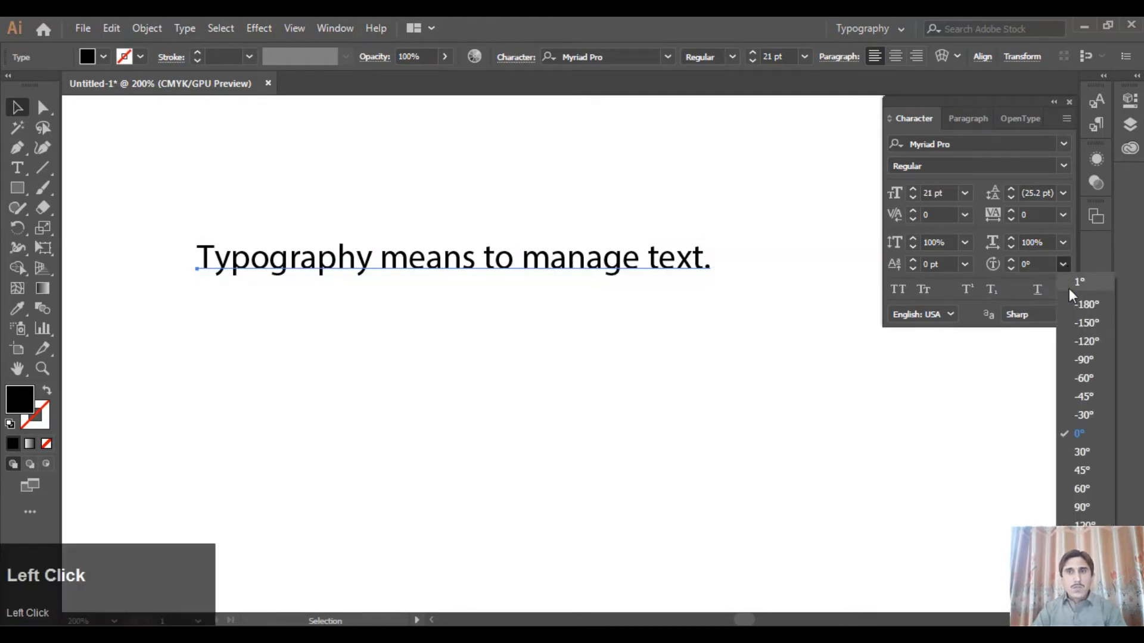
left_click(1086, 433)
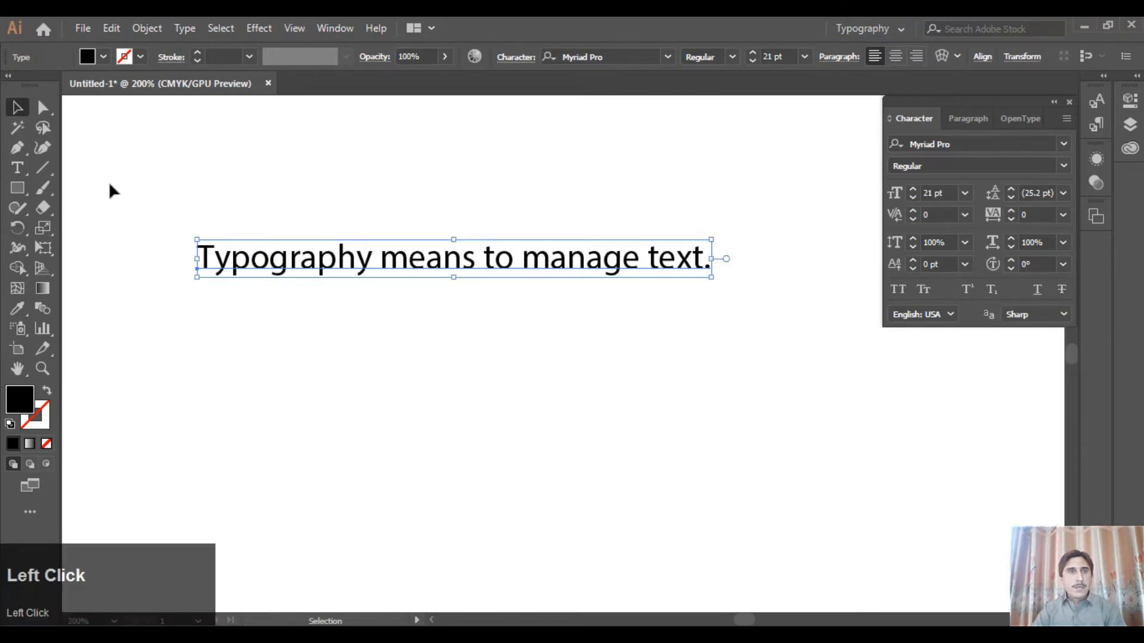
left_click(17, 168)
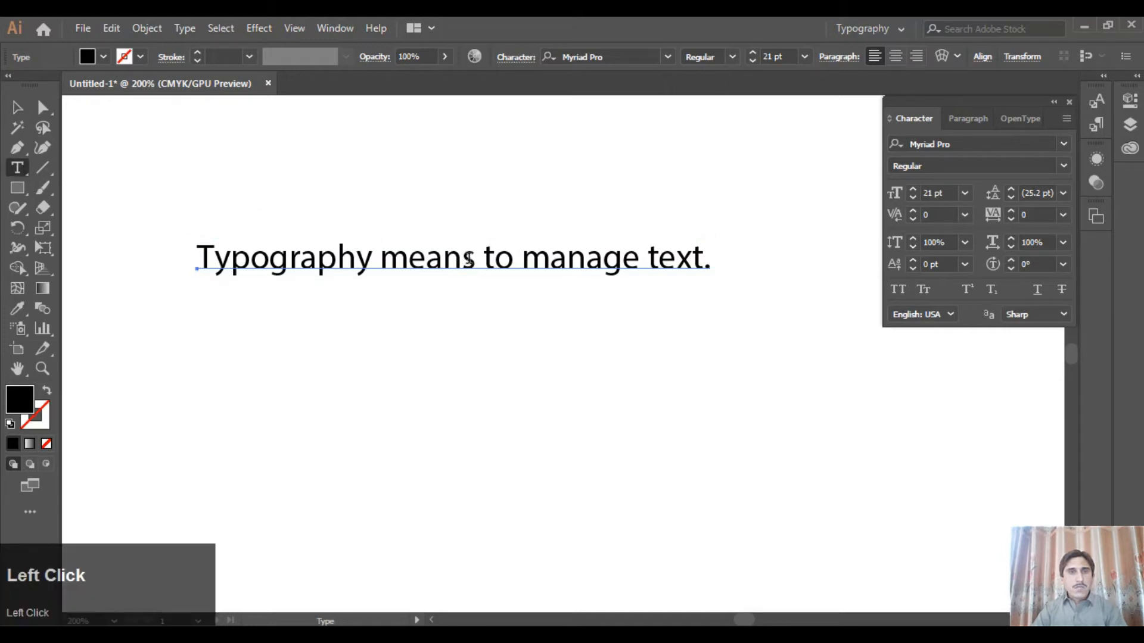
left_click_drag(475, 260, 379, 262)
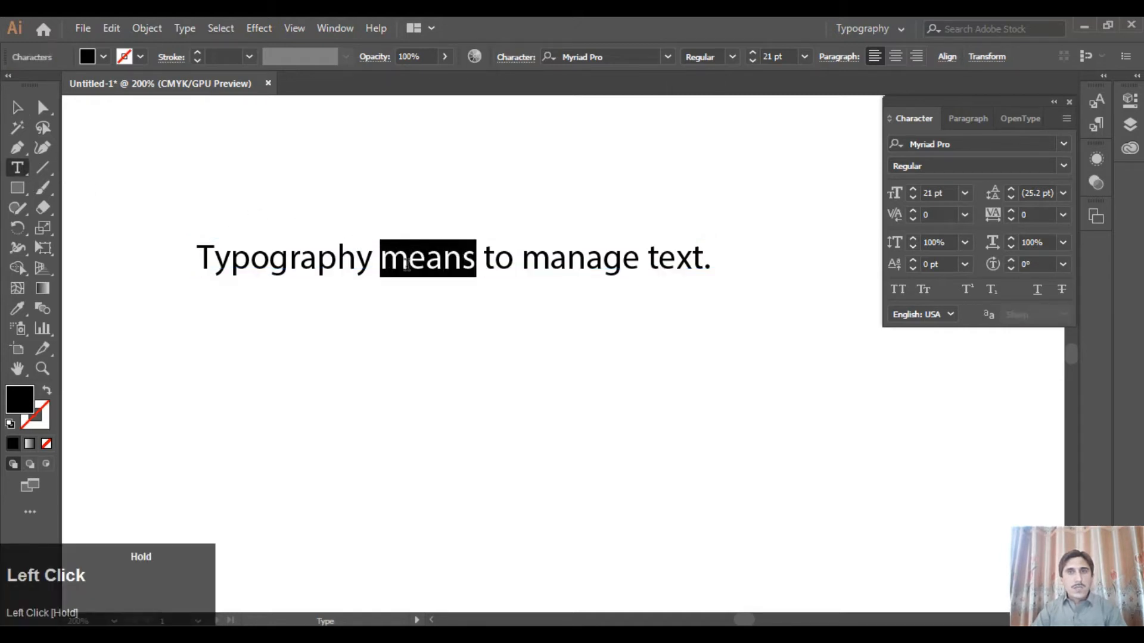
left_click(1062, 267)
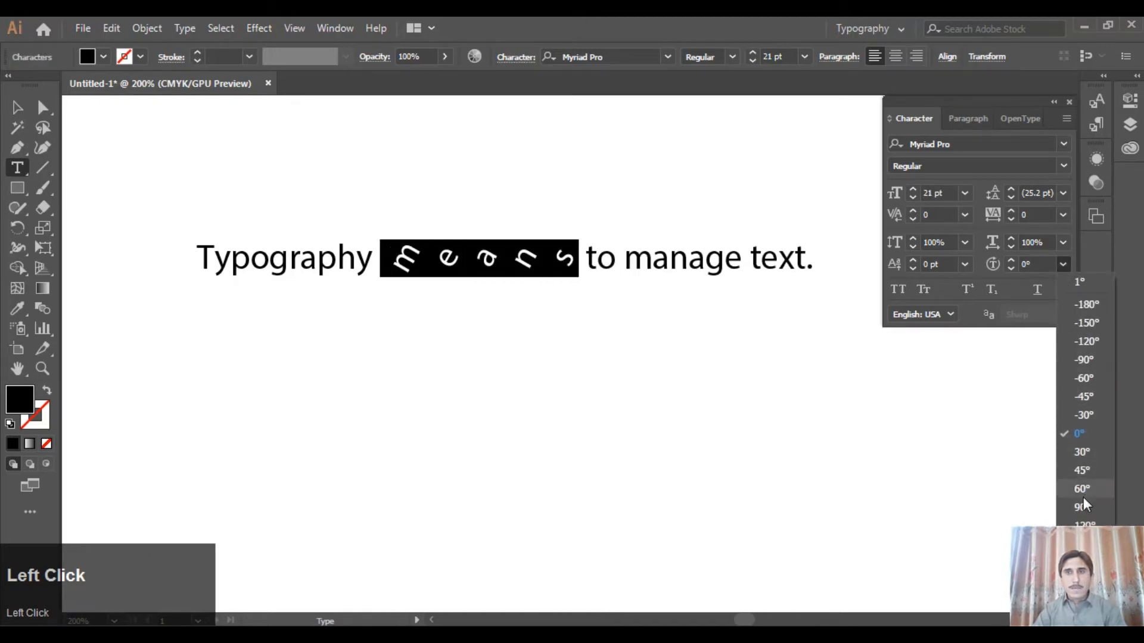
left_click(1076, 434)
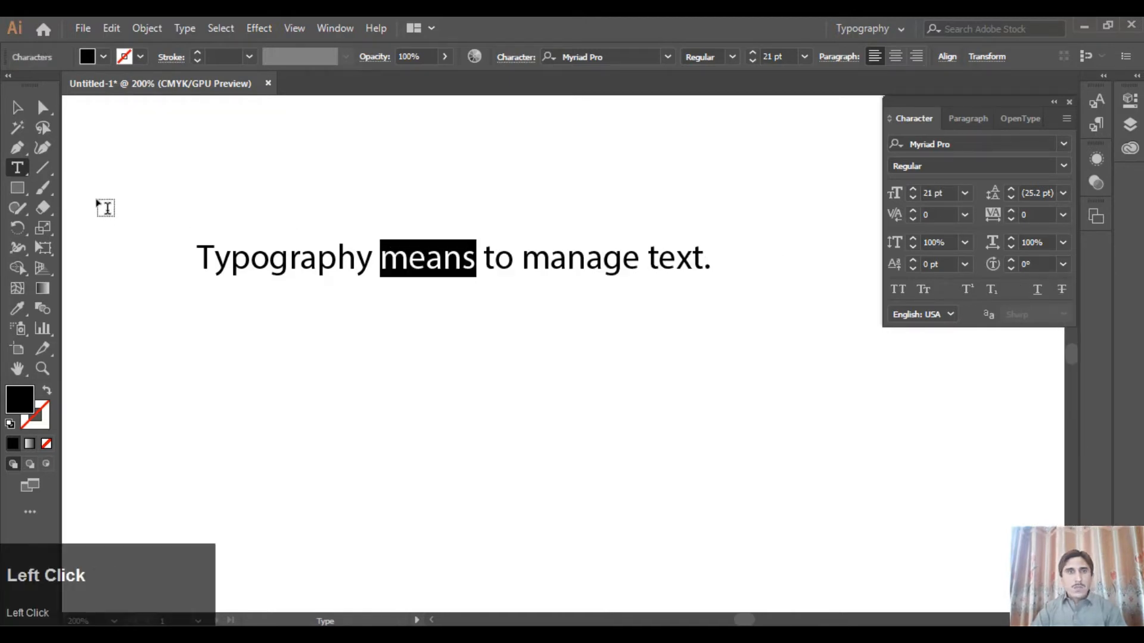
Reposition the whole sentence slightly lower and to the right on the artboard
left_click(17, 108)
left_click_drag(485, 257, 498, 218)
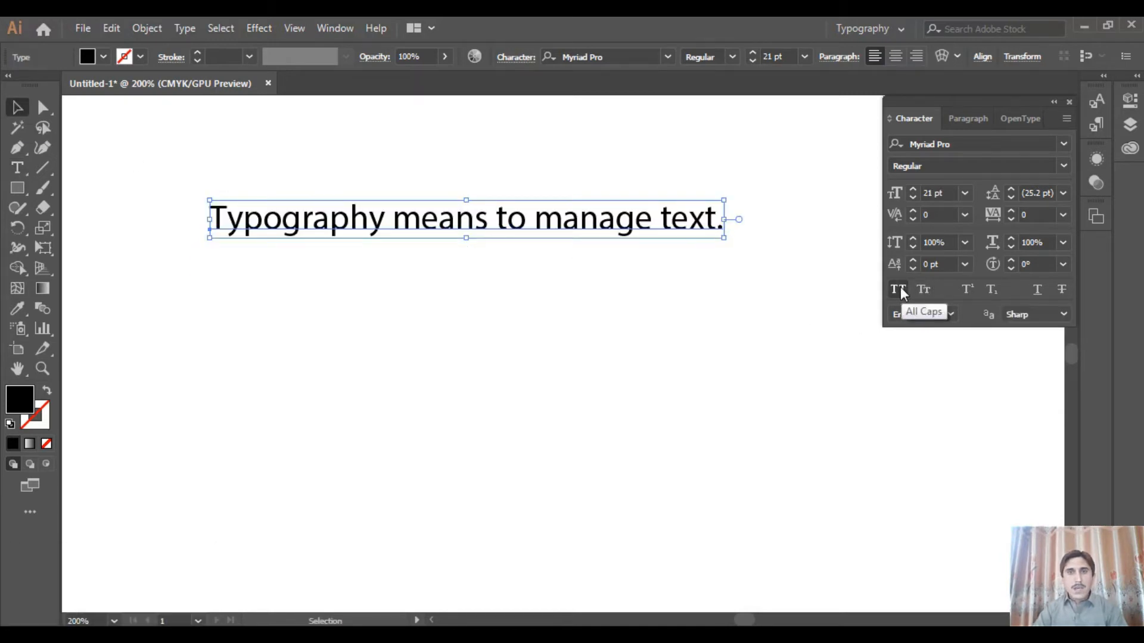
left_click_drag(532, 219, 545, 263)
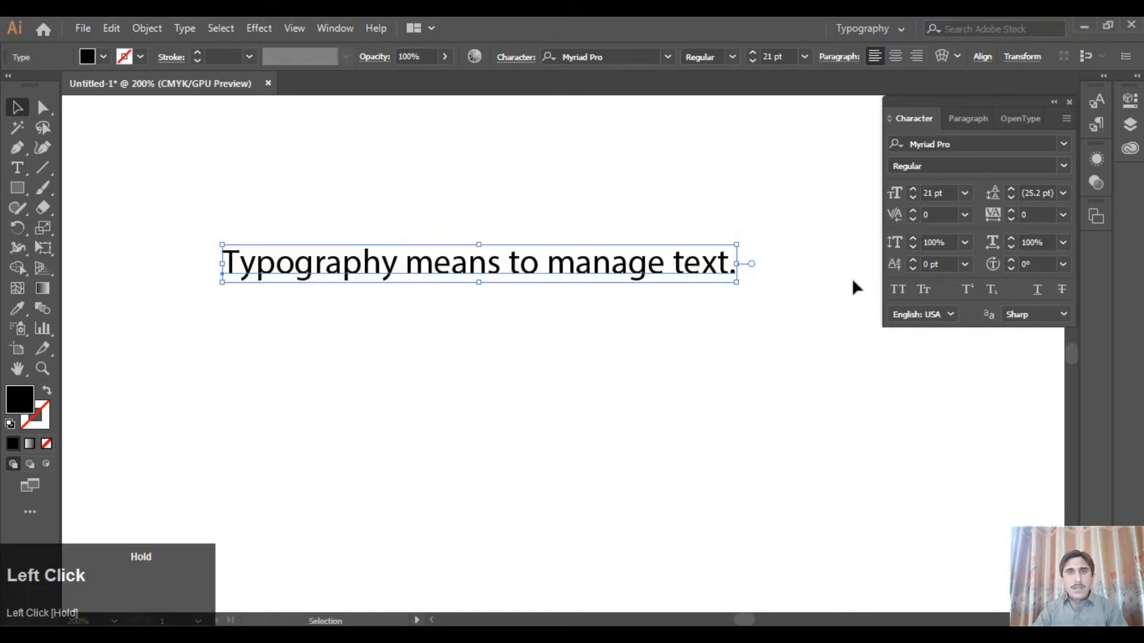
Try All Caps and Small Caps on the sentence one after the other, turning each off again
left_click(896, 289)
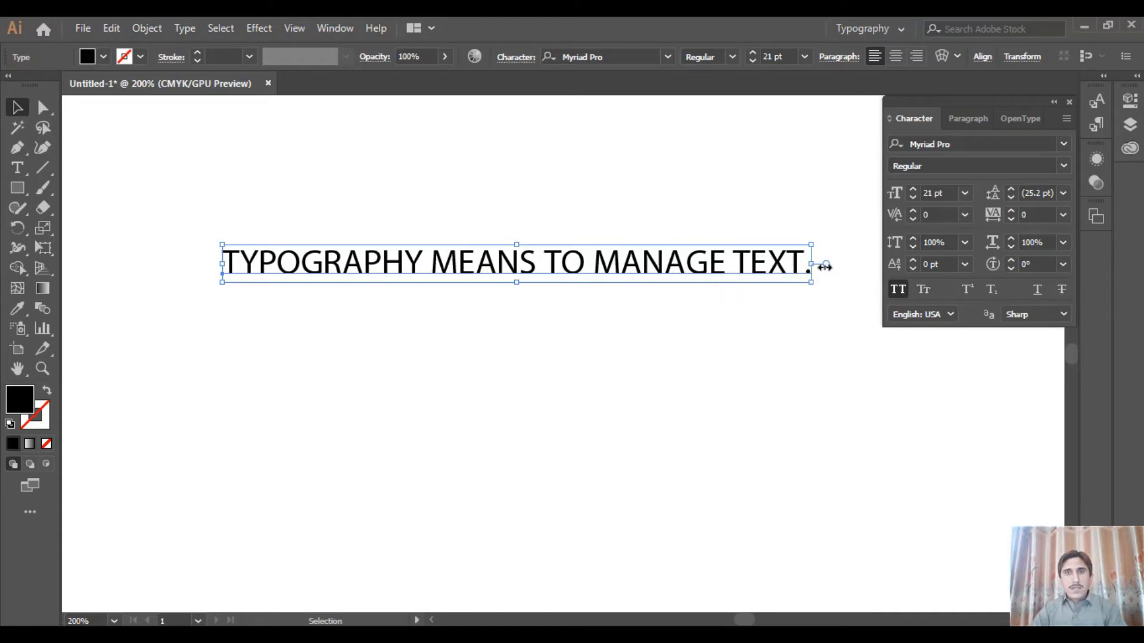
left_click(899, 290)
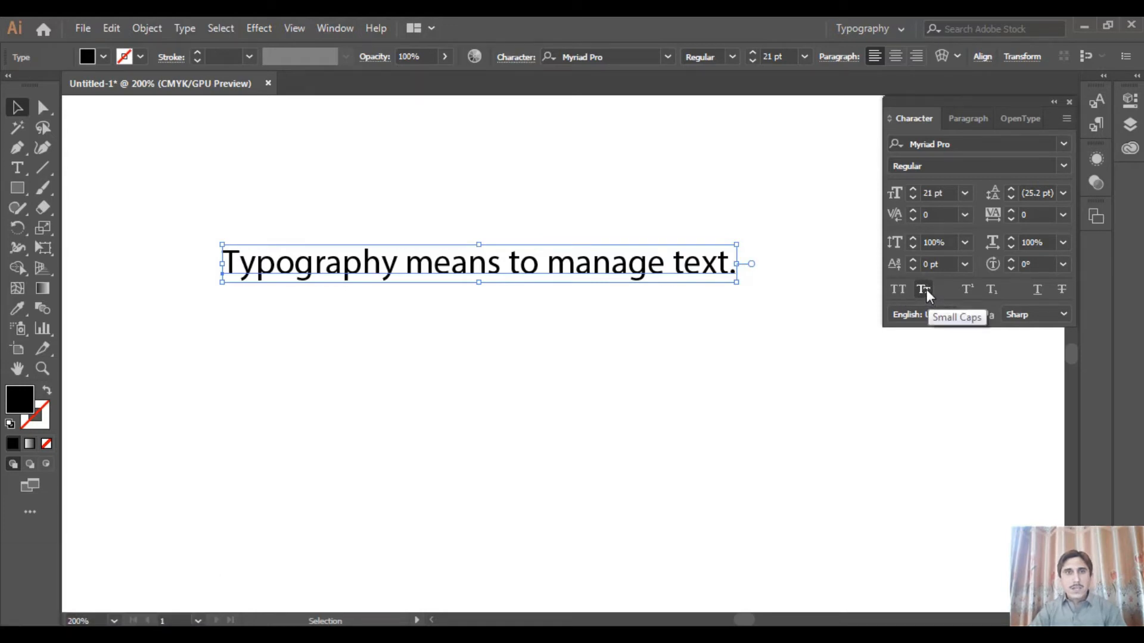
left_click(926, 288)
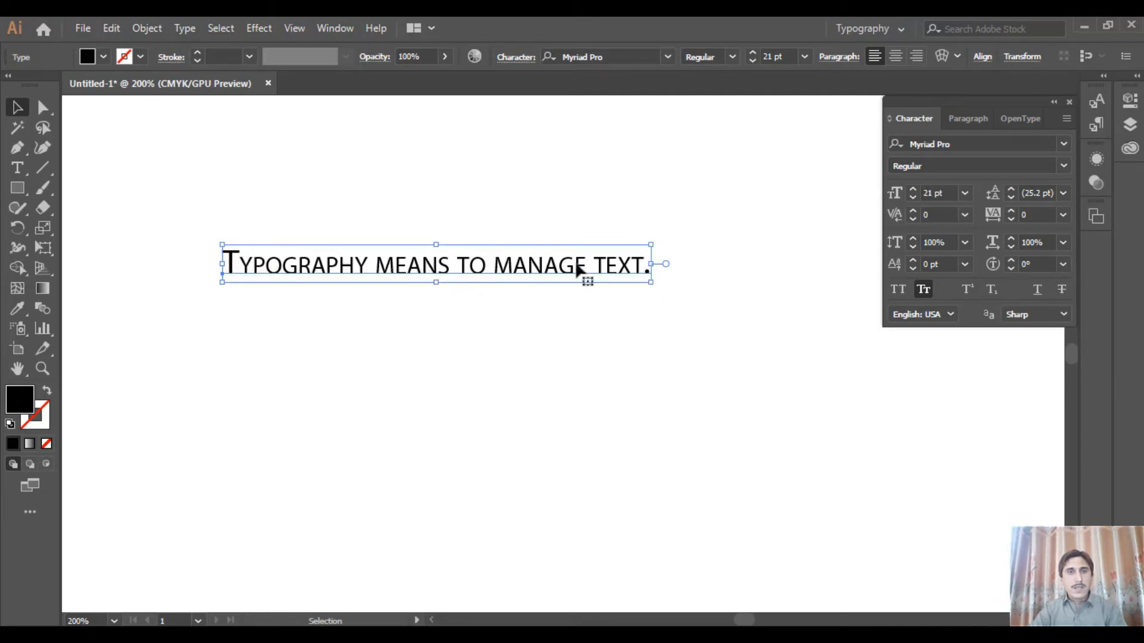
left_click(923, 288)
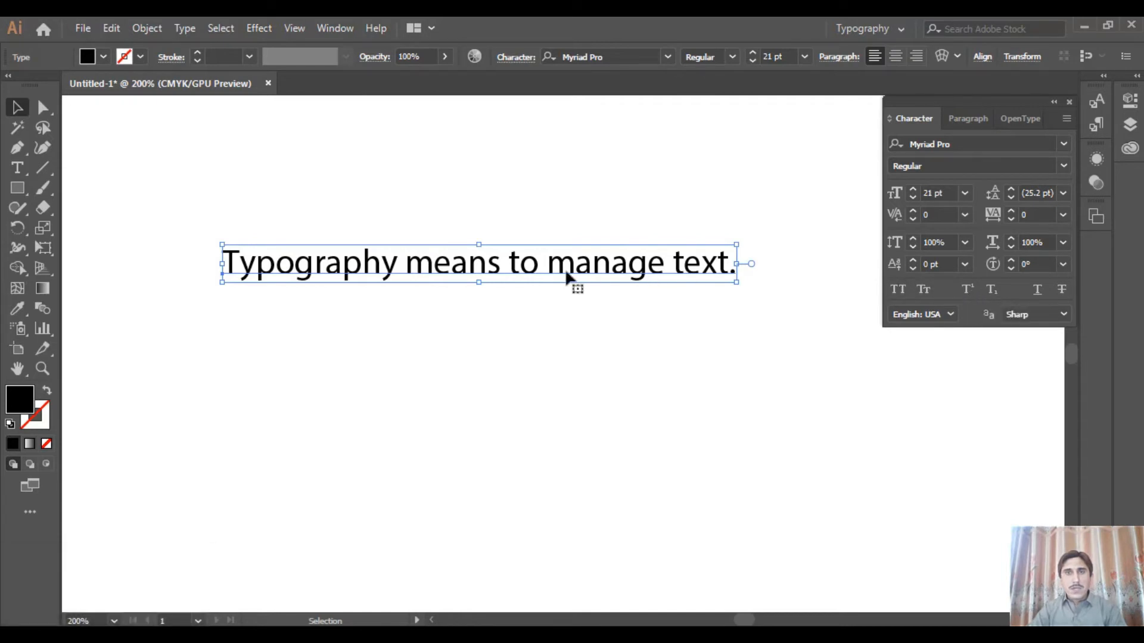
Move the sentence higher on the artboard and add the point text "X2+Y2" below it
left_click_drag(565, 269, 583, 174)
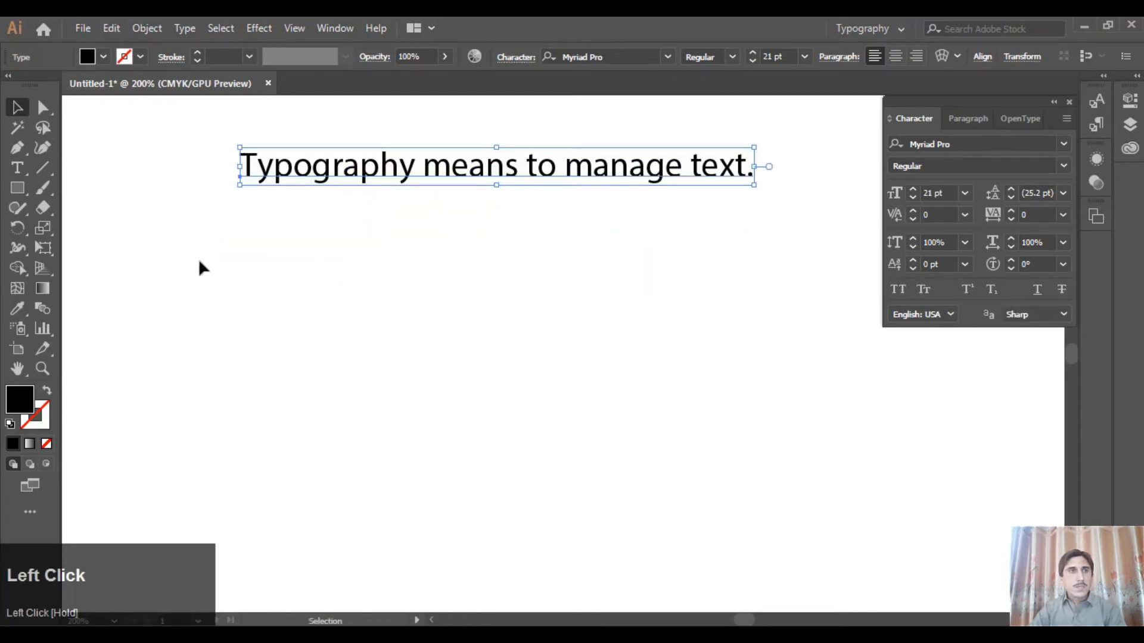
left_click(17, 168)
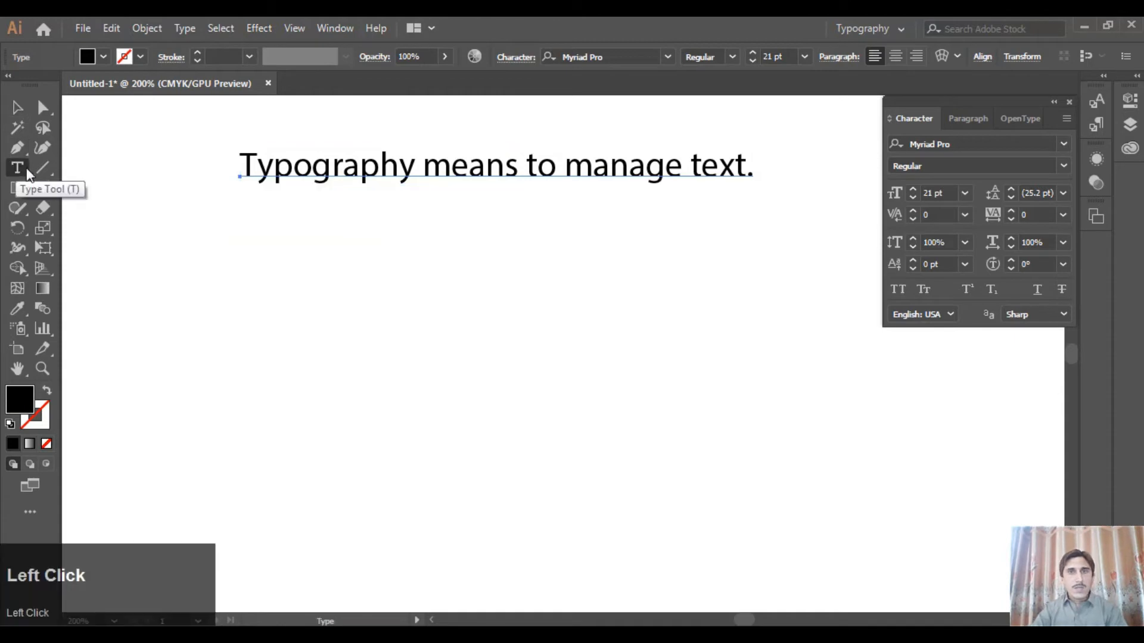
left_click(408, 290)
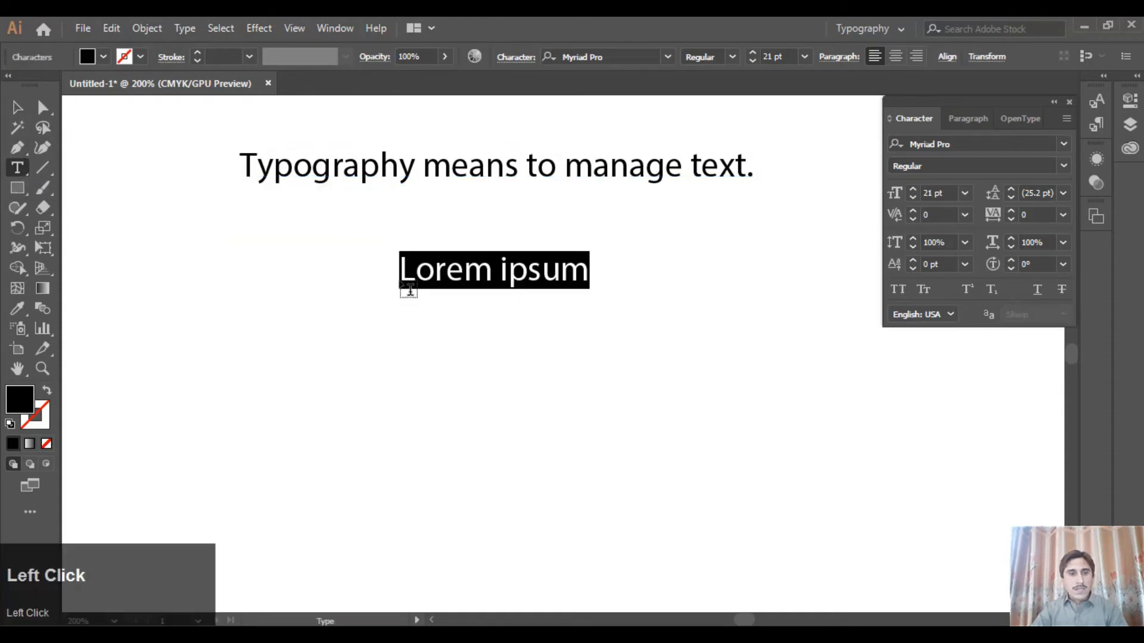
type("X")
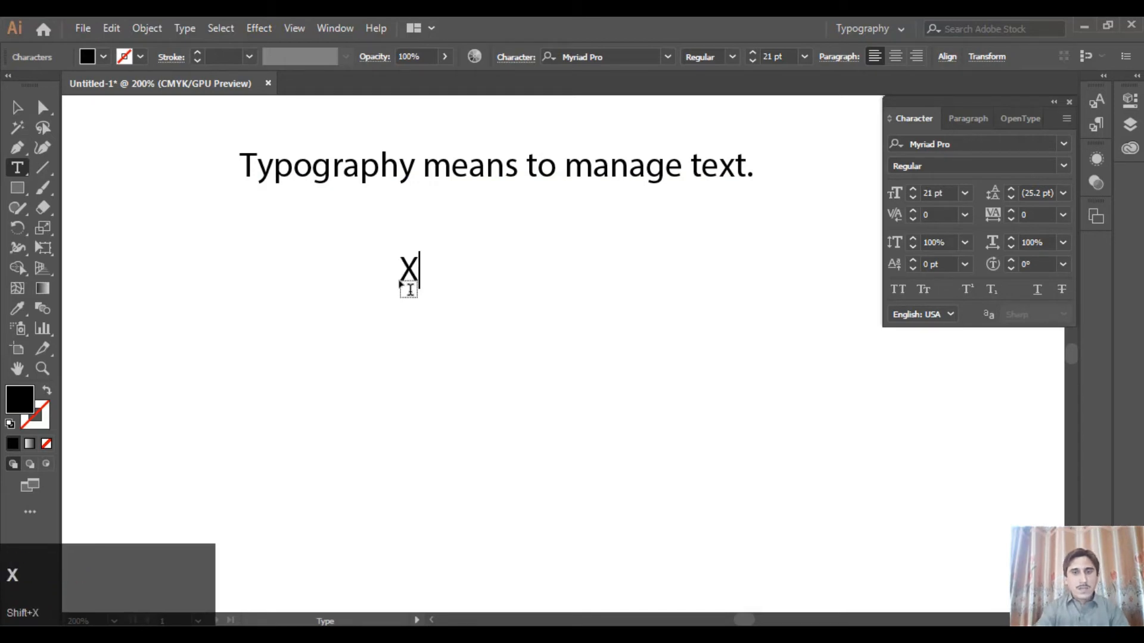
type("2")
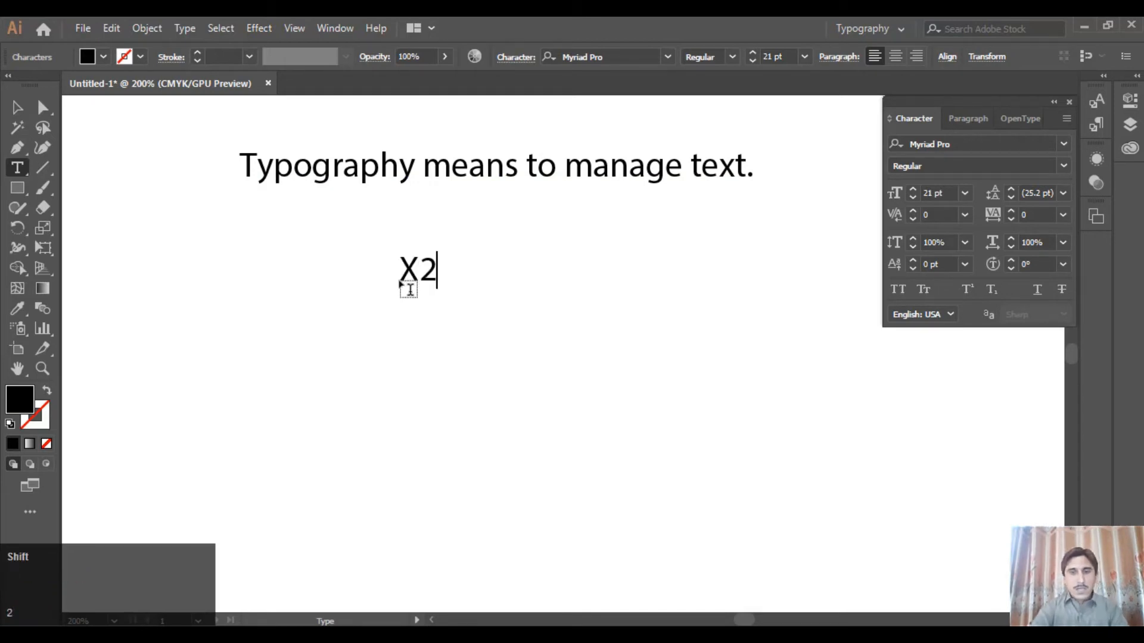
type("+Y2")
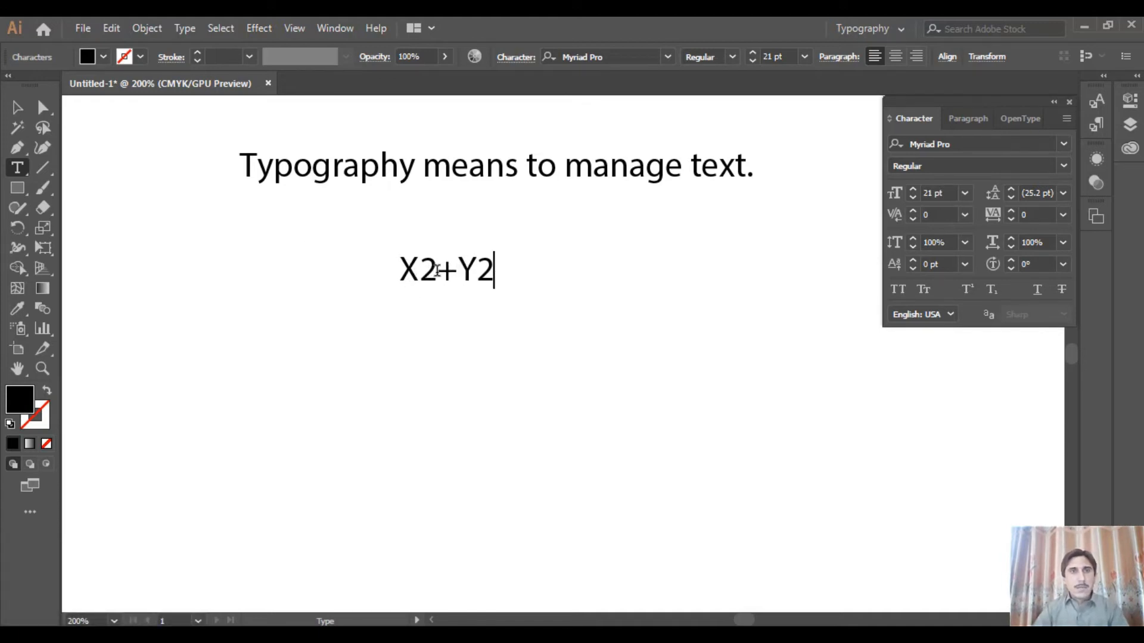
Format both 2s in the "X2+Y2" text as superscript
left_click_drag(437, 271, 419, 271)
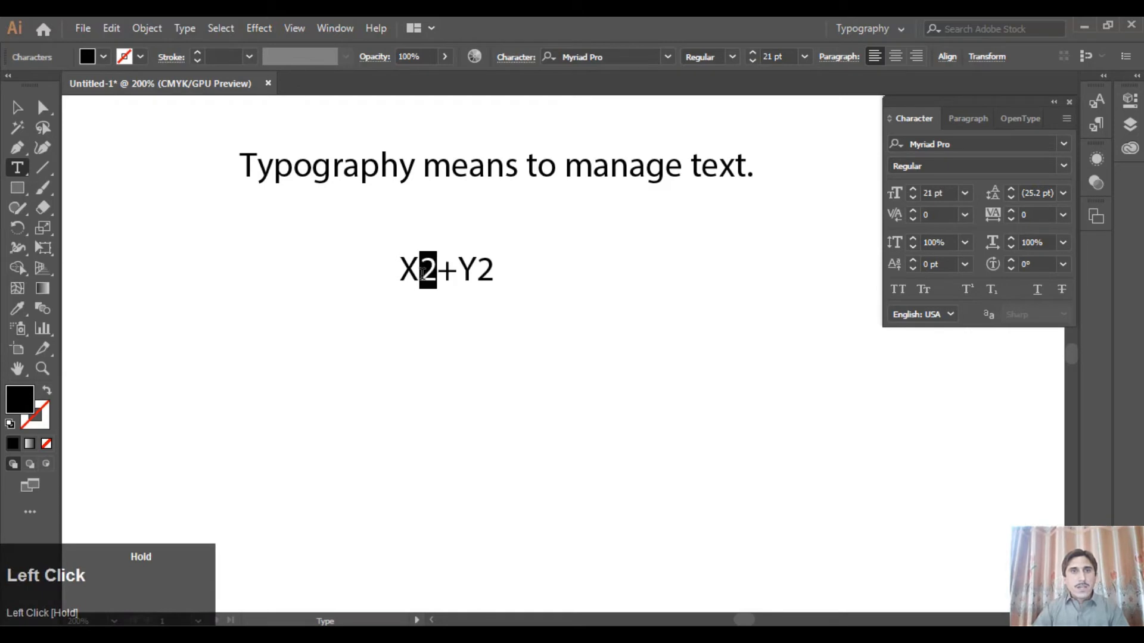
left_click(967, 291)
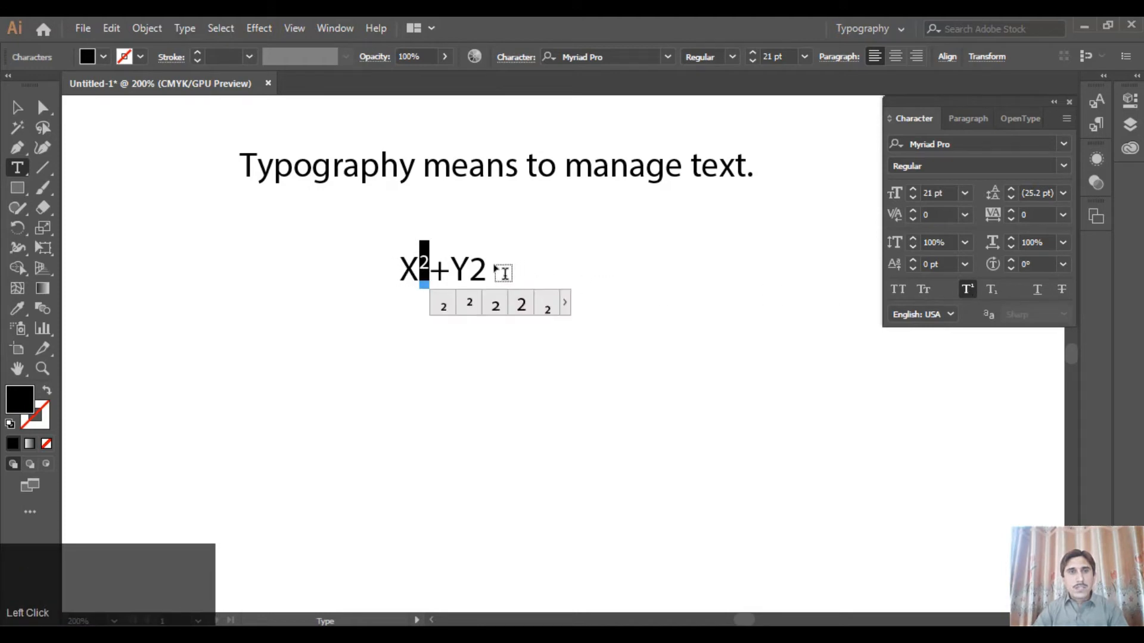
left_click_drag(483, 260, 469, 265)
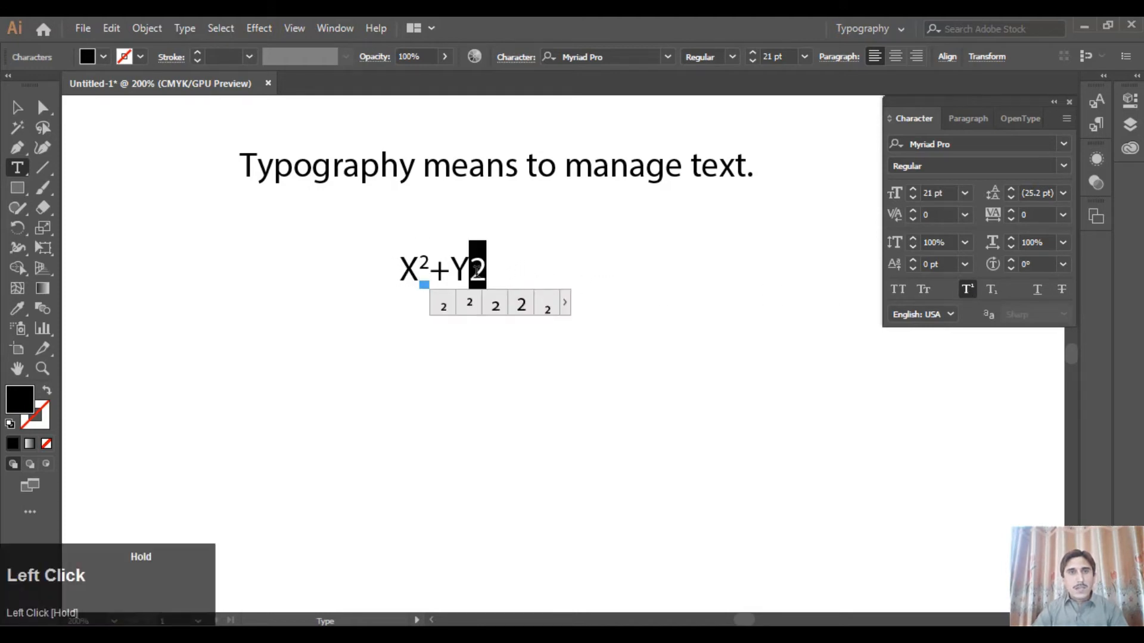
left_click(959, 291)
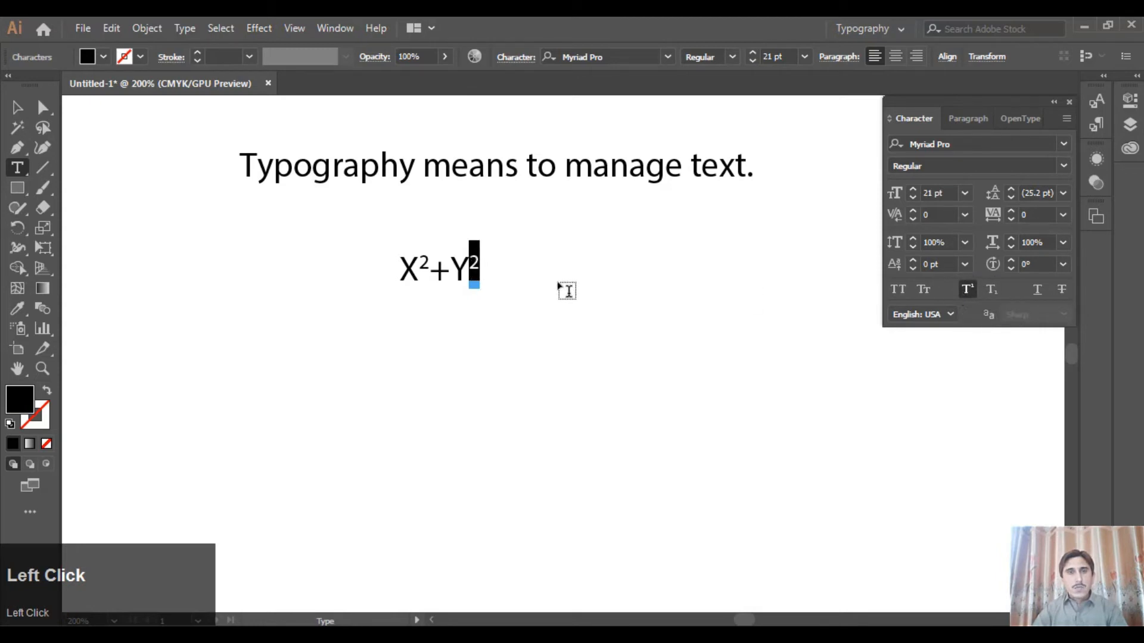
Move the "X2+Y2" text up and to the left so it sits just below the start of the sentence
key("Escape")
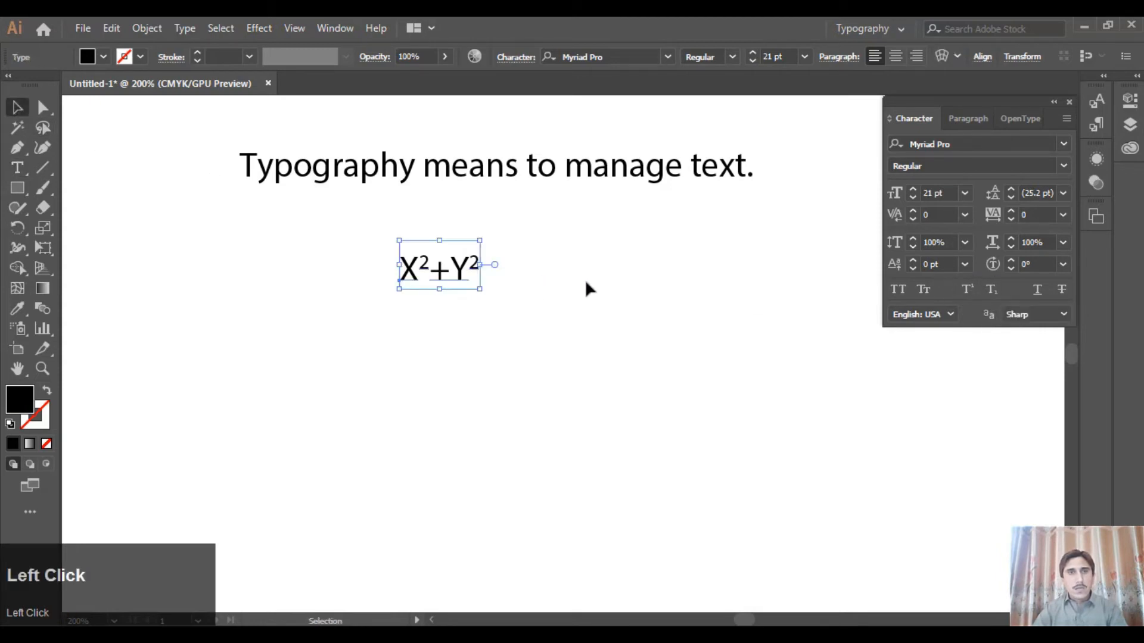
left_click(586, 283)
left_click_drag(409, 271, 312, 230)
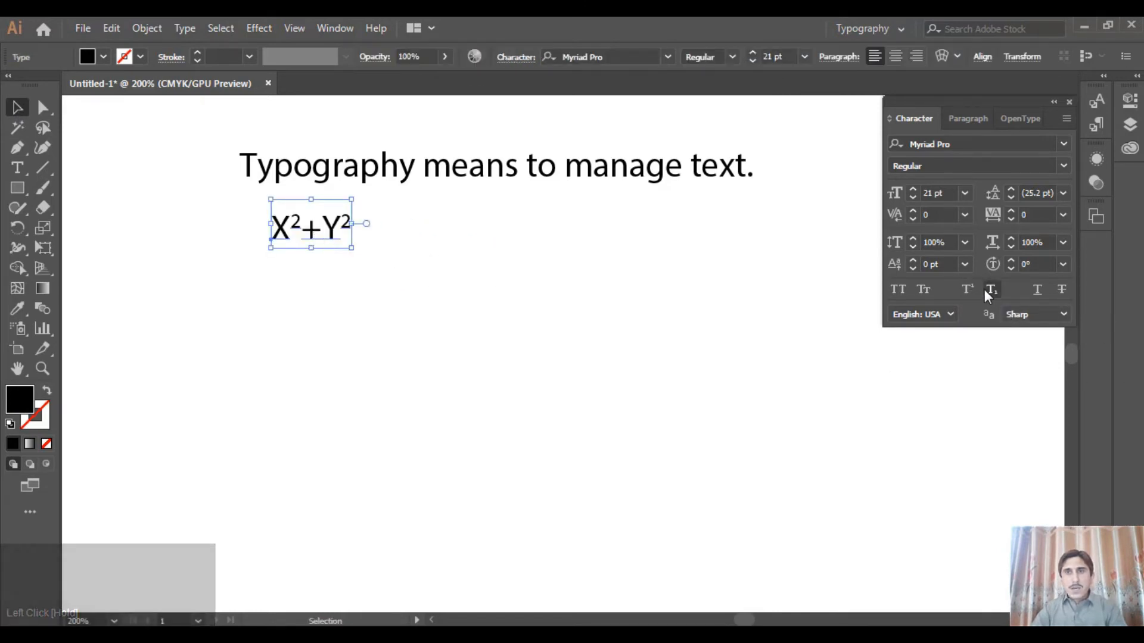
Add the point text "H2O" below the sentence, to the right of the "X2+Y2" text
left_click(17, 168)
left_click(492, 302)
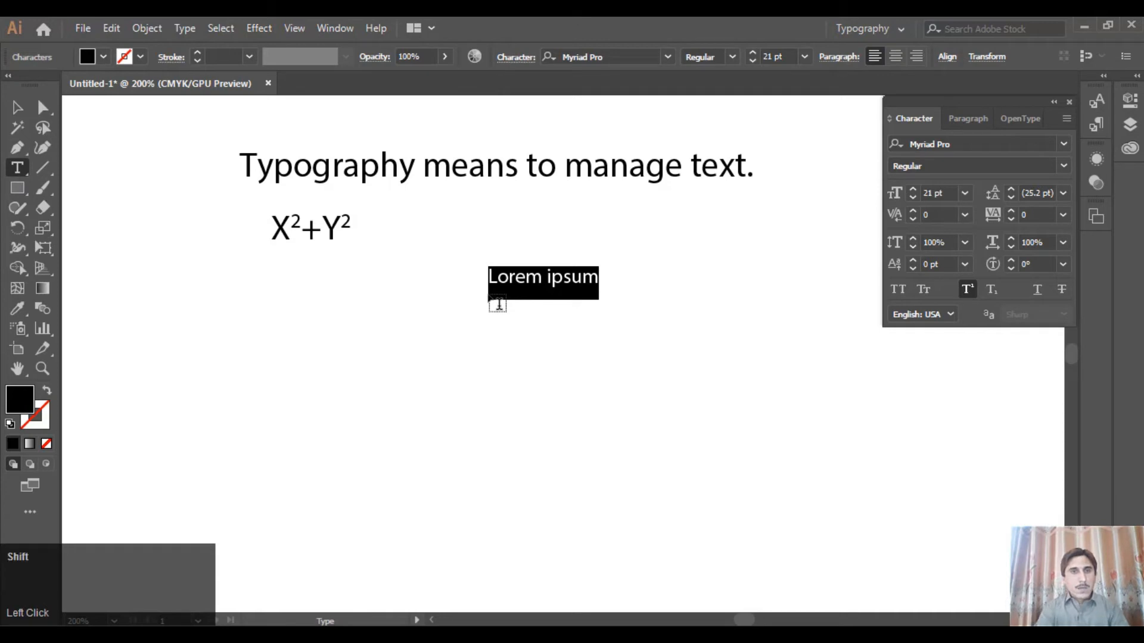
type("H2O")
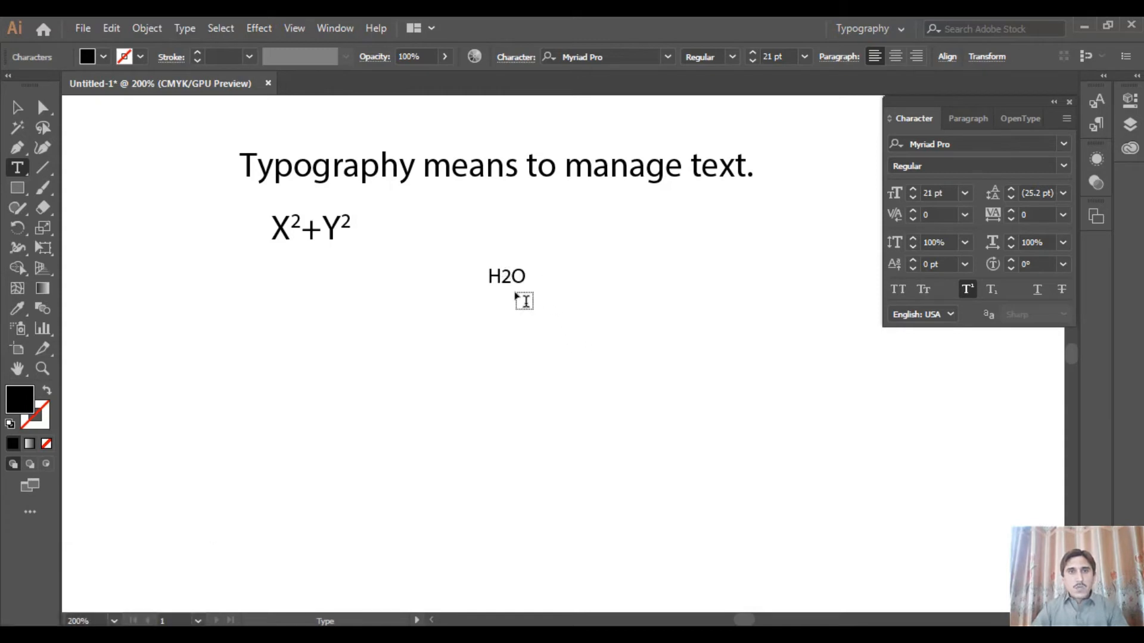
Format the 2 in the "H2O" text as subscript and deselect the text
left_click_drag(501, 275, 507, 276)
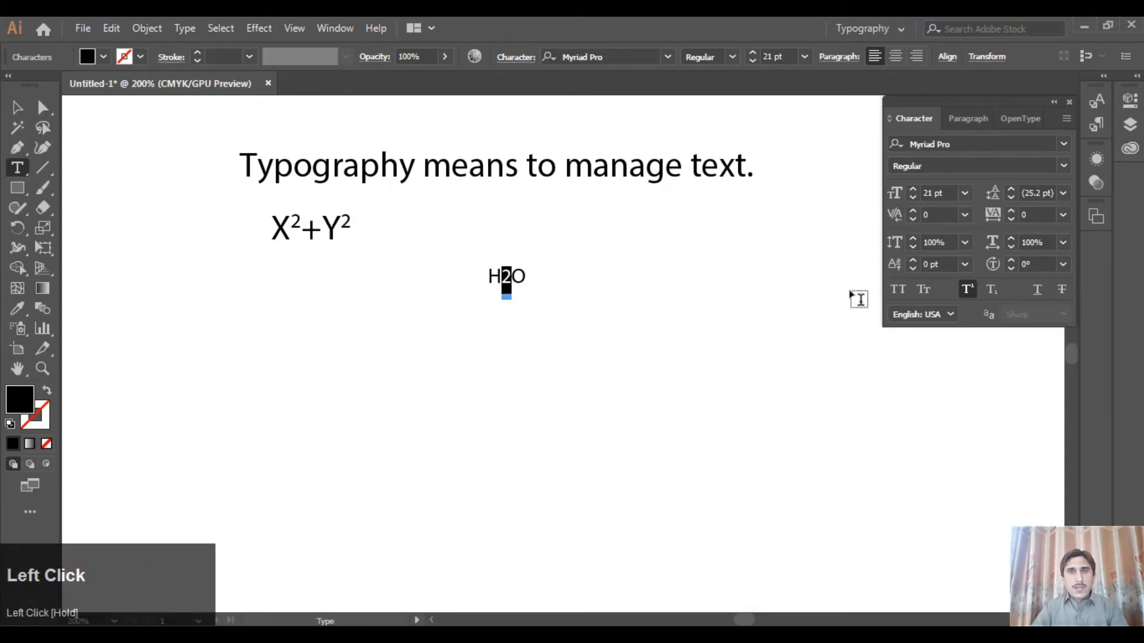
left_click(992, 288)
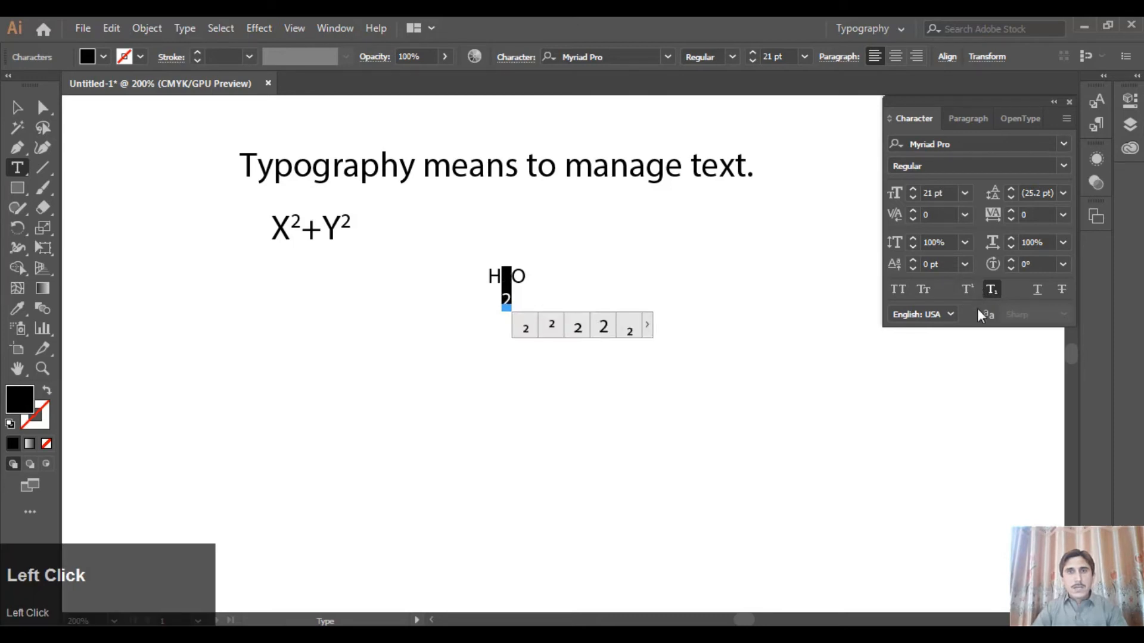
left_click(15, 108)
left_click(705, 295)
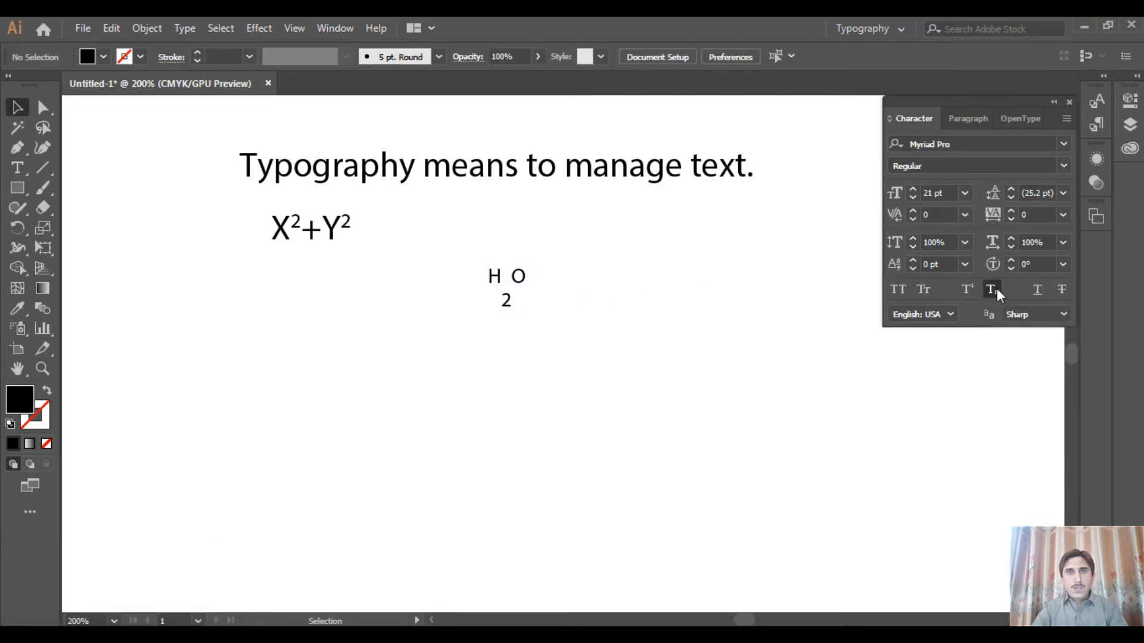
Move the "H2O" text up level with "X2+Y2", and move the sentence below both formulas
left_click(715, 177)
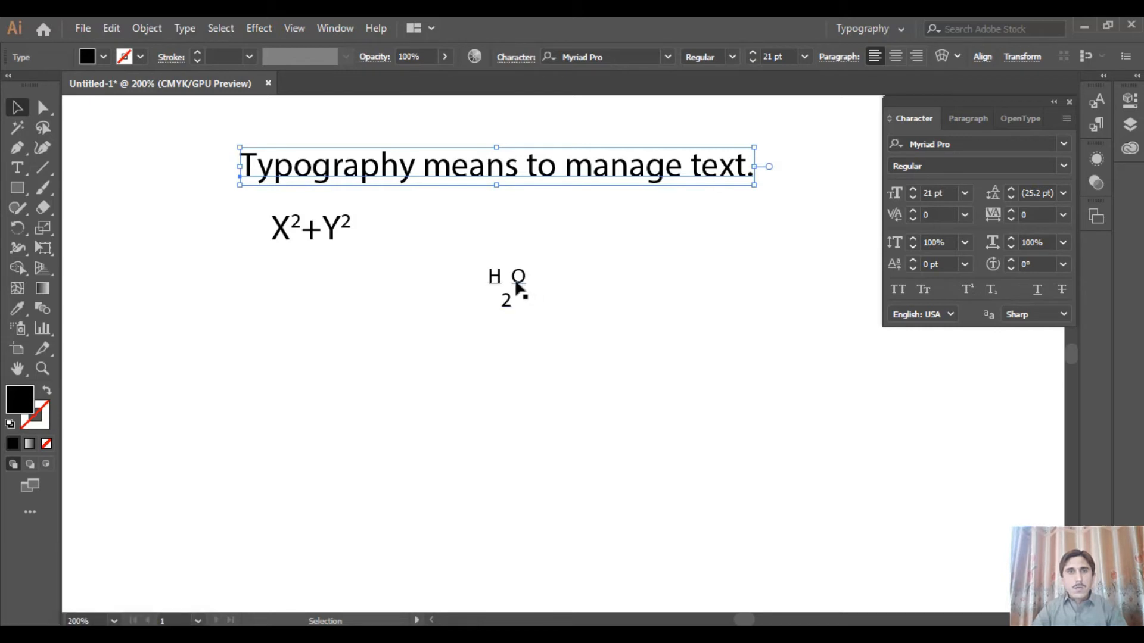
left_click_drag(519, 289, 514, 232)
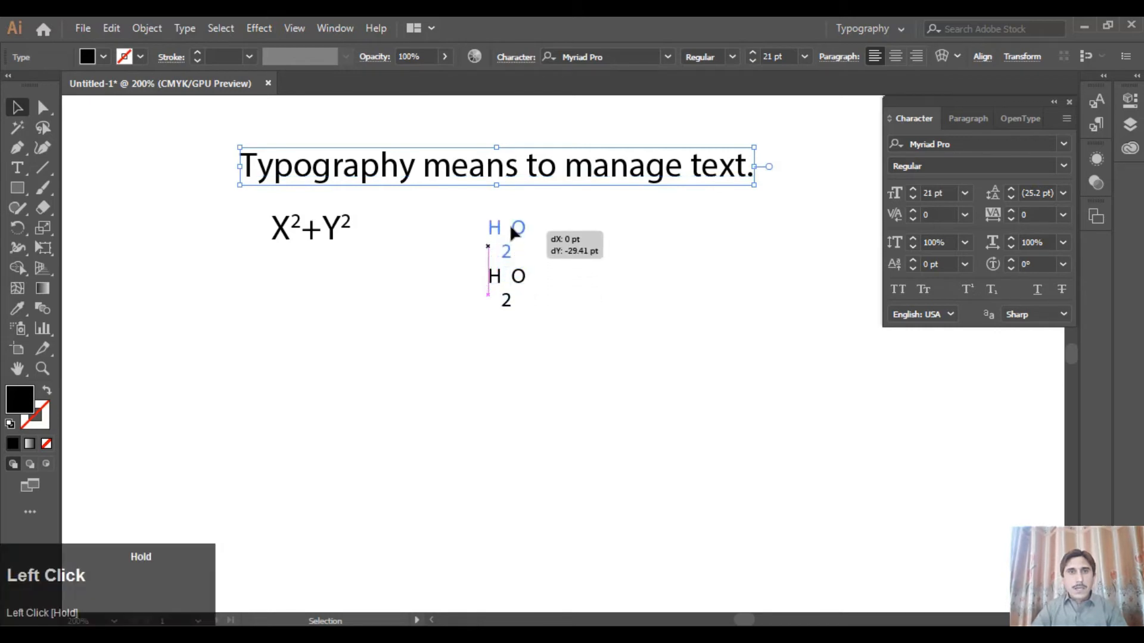
left_click(572, 366)
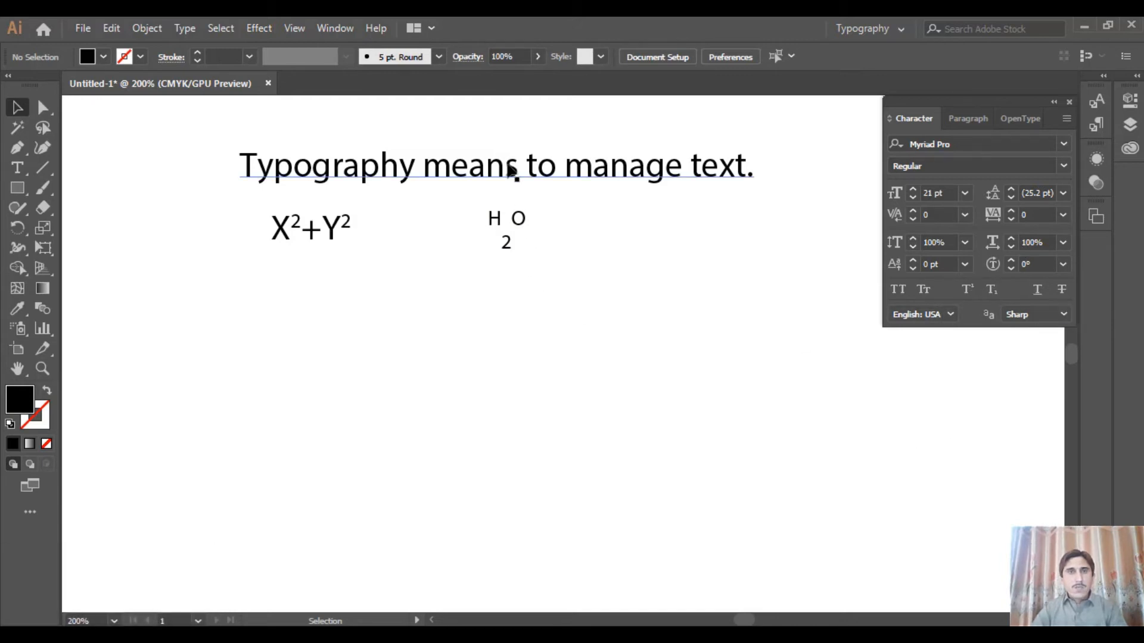
left_click_drag(511, 171, 500, 300)
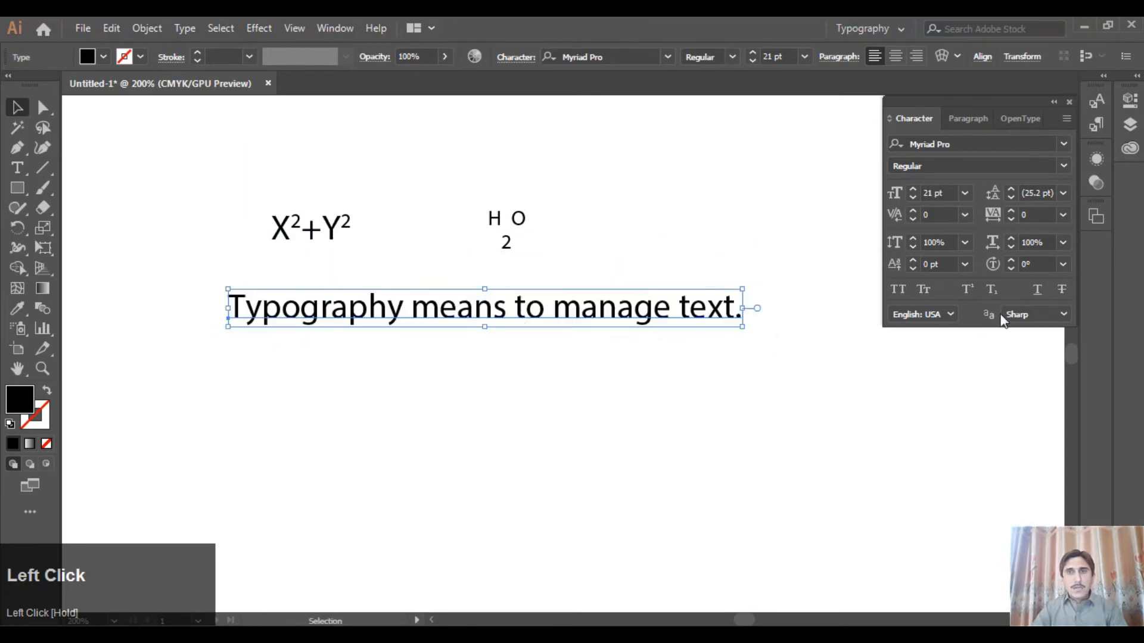
Try Underline on the sentence and turn it off again
left_click(1034, 293)
left_click(609, 378)
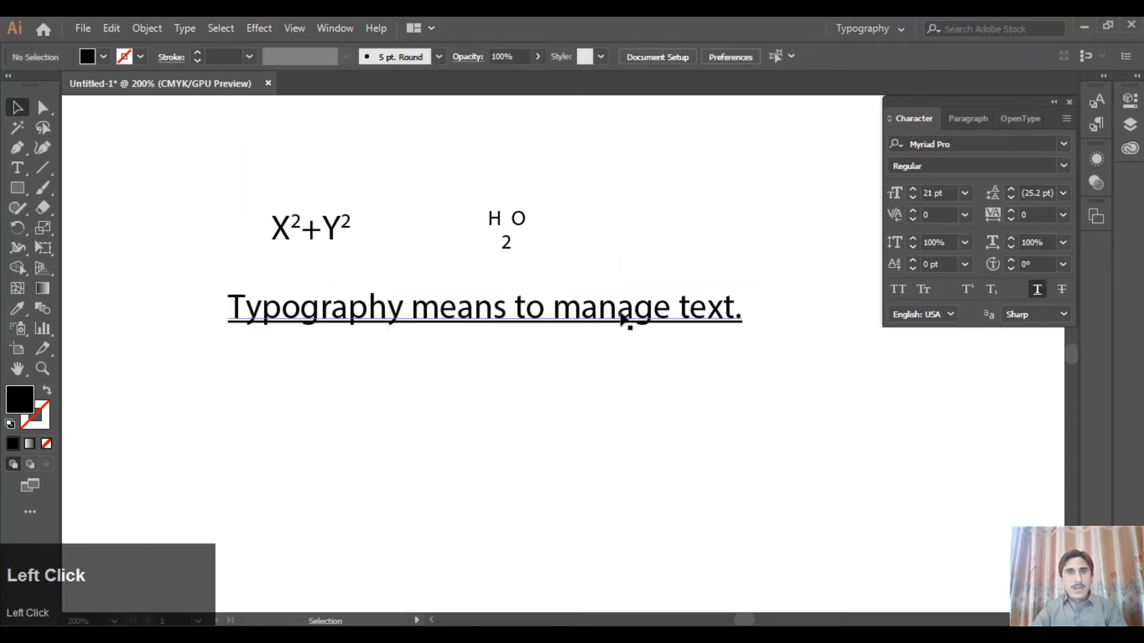
left_click(704, 317)
left_click(1035, 288)
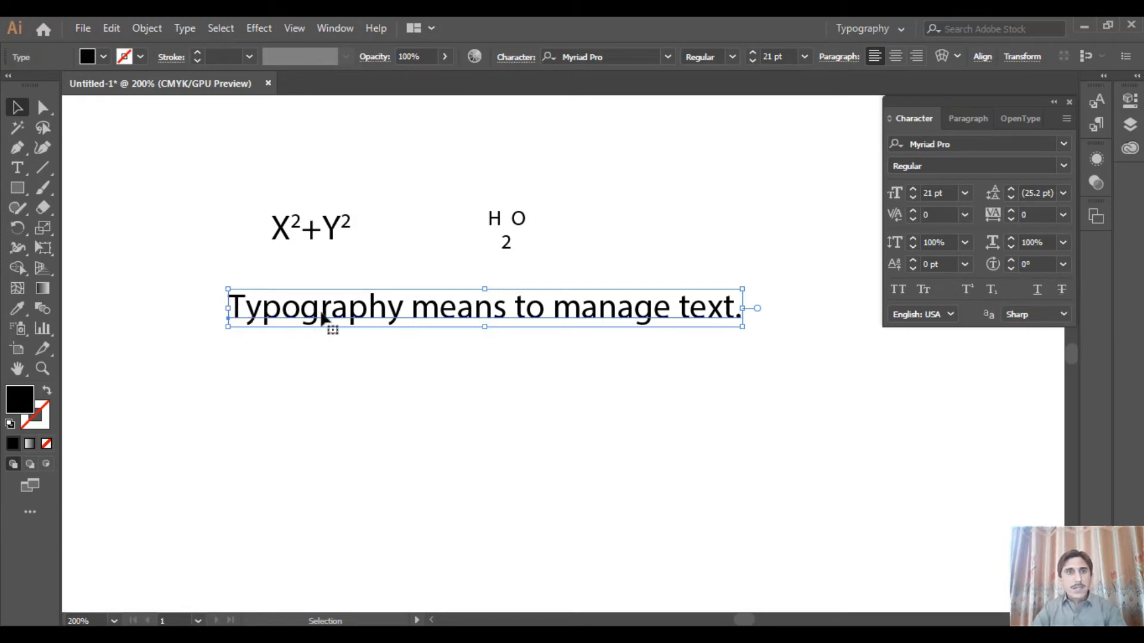
Try Strikethrough on the sentence and turn it off again
left_click(1064, 289)
left_click(727, 381)
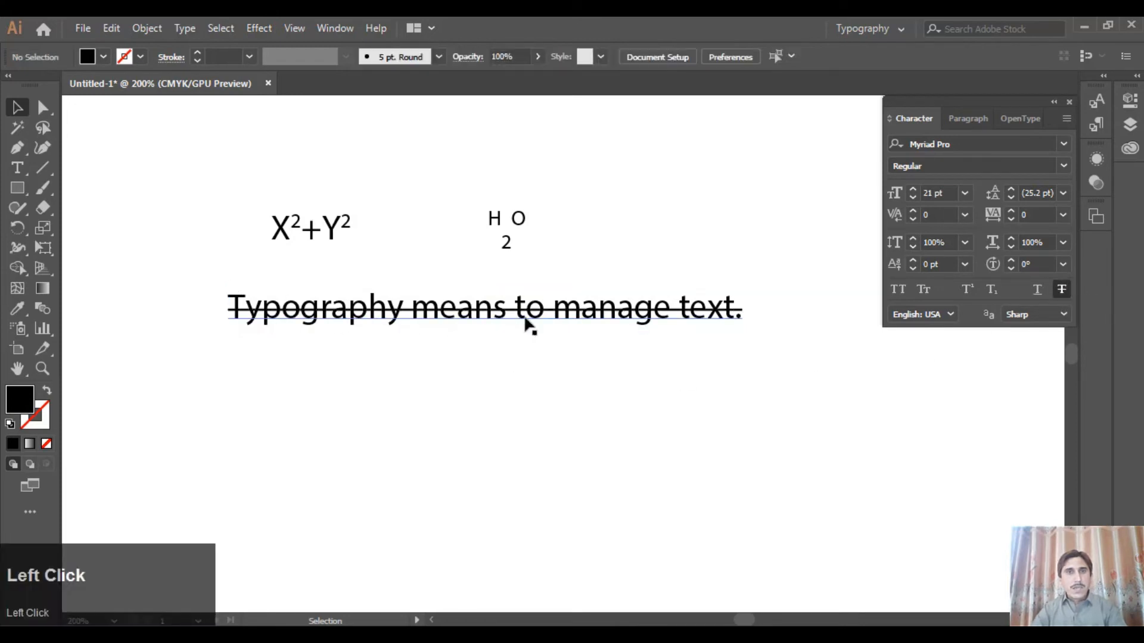
left_click(626, 318)
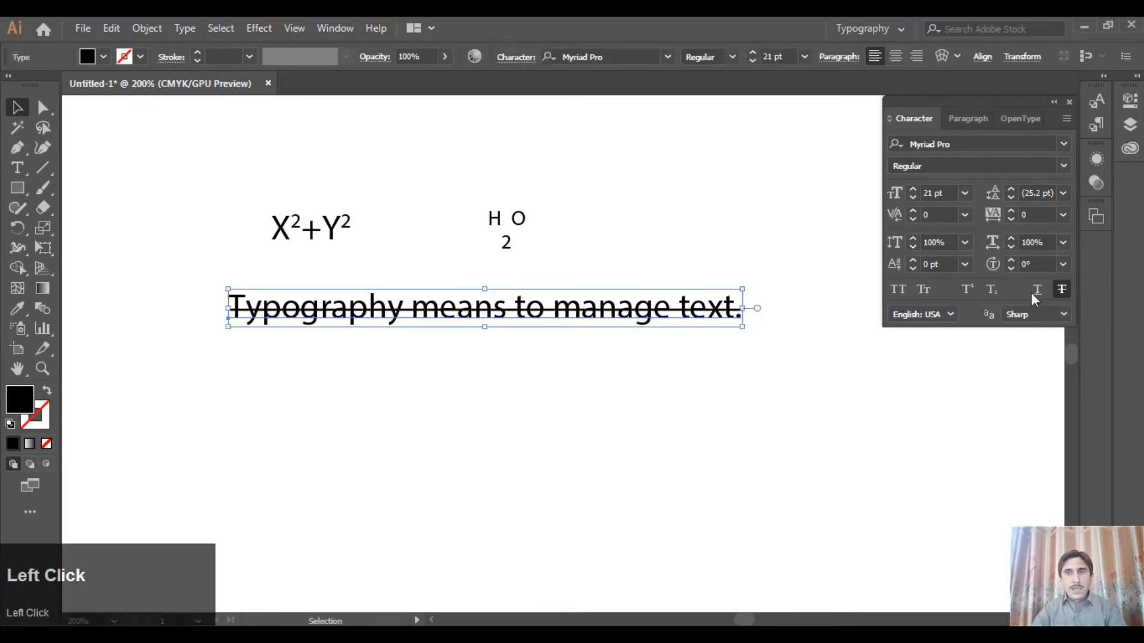
left_click(1063, 289)
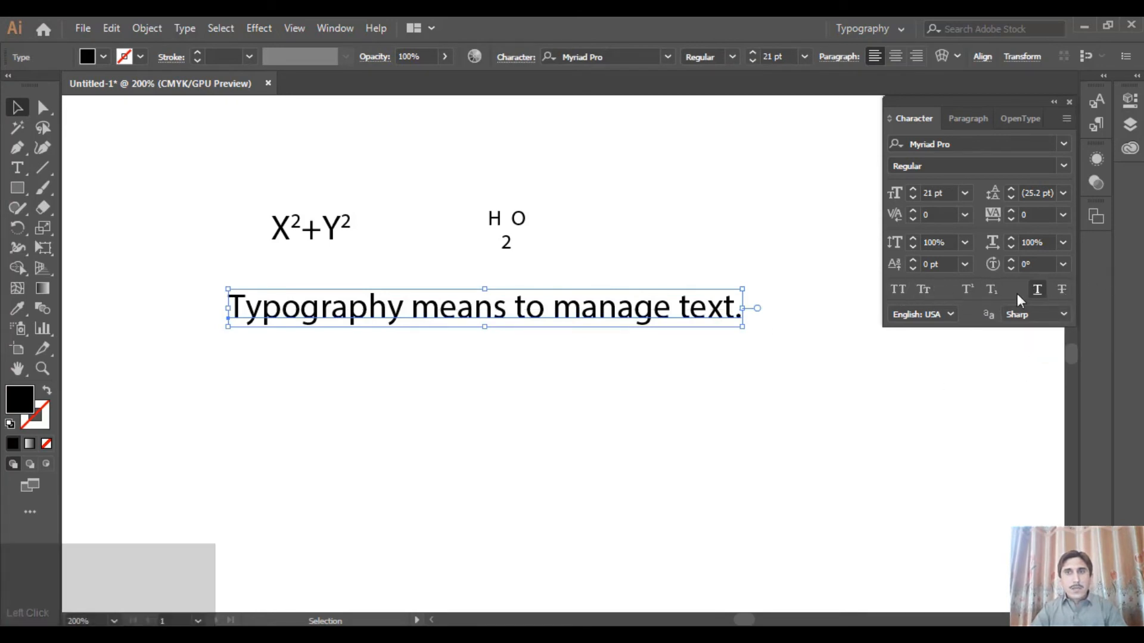
left_click(665, 391)
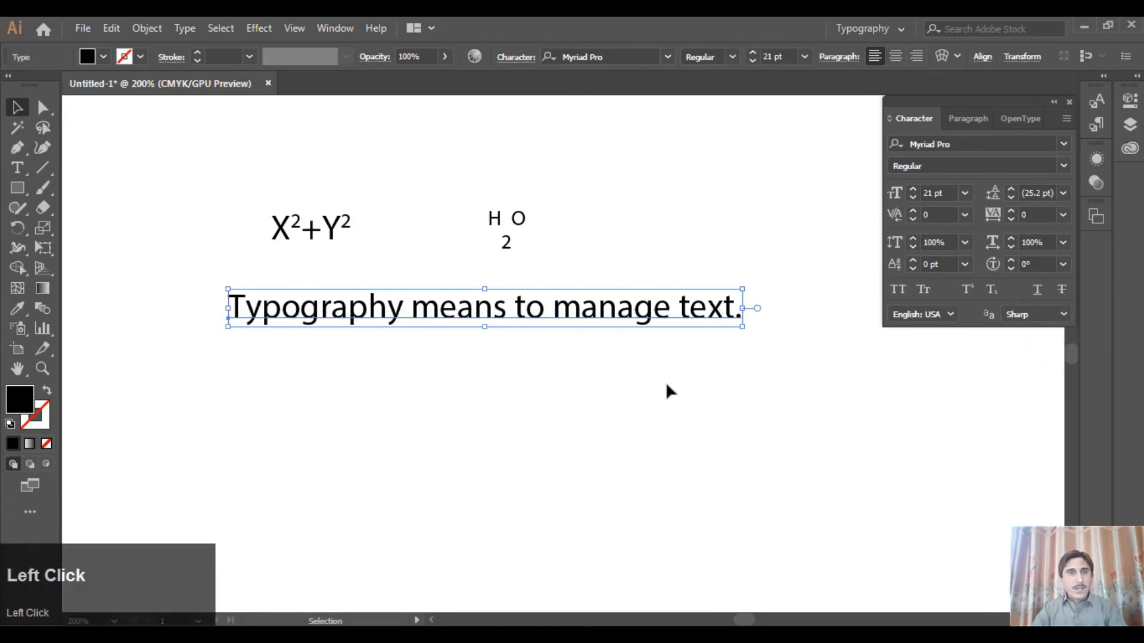
Delete the sentence, the "H2O" text and the "X2+Y2" text to clear the artboard
left_click_drag(556, 314, 522, 160)
key("ctrl+z")
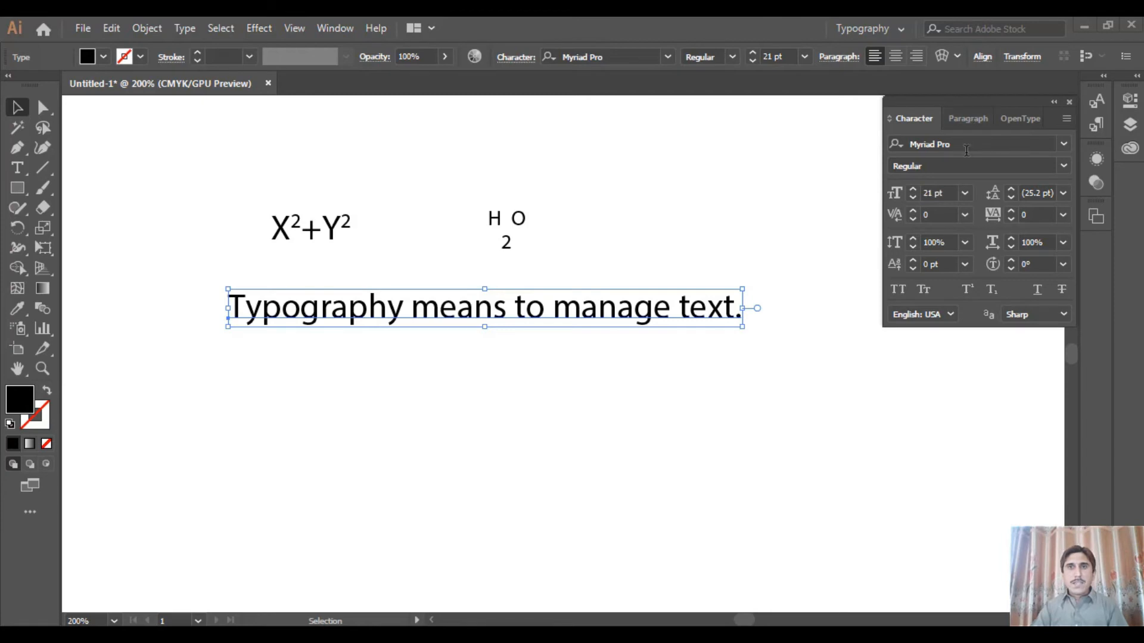
left_click(700, 322)
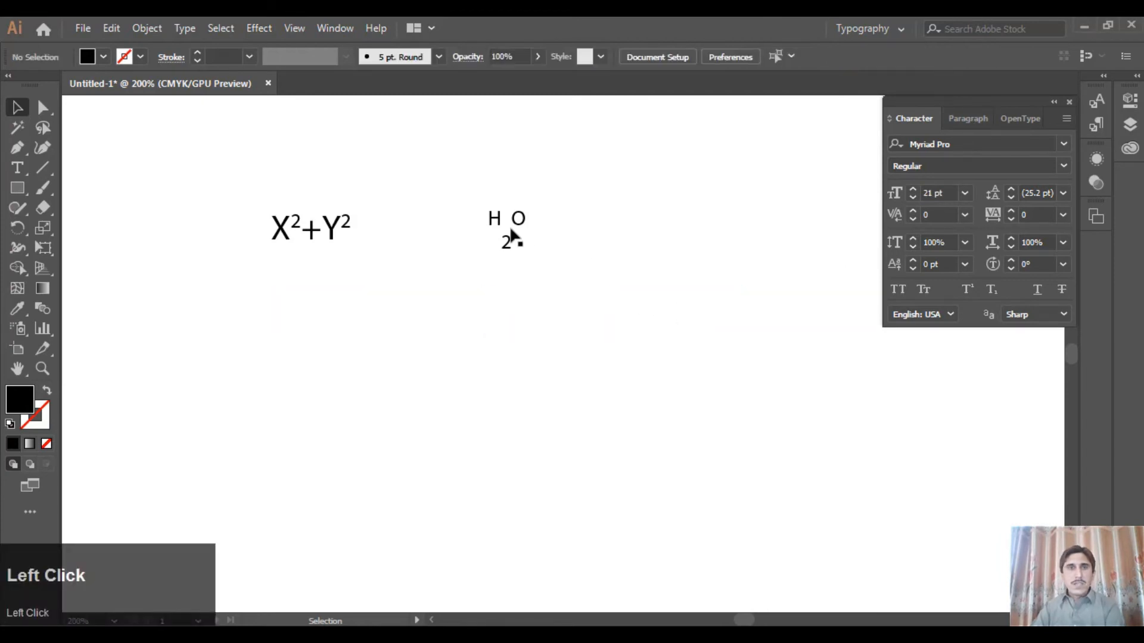
left_click(491, 224)
key("Delete")
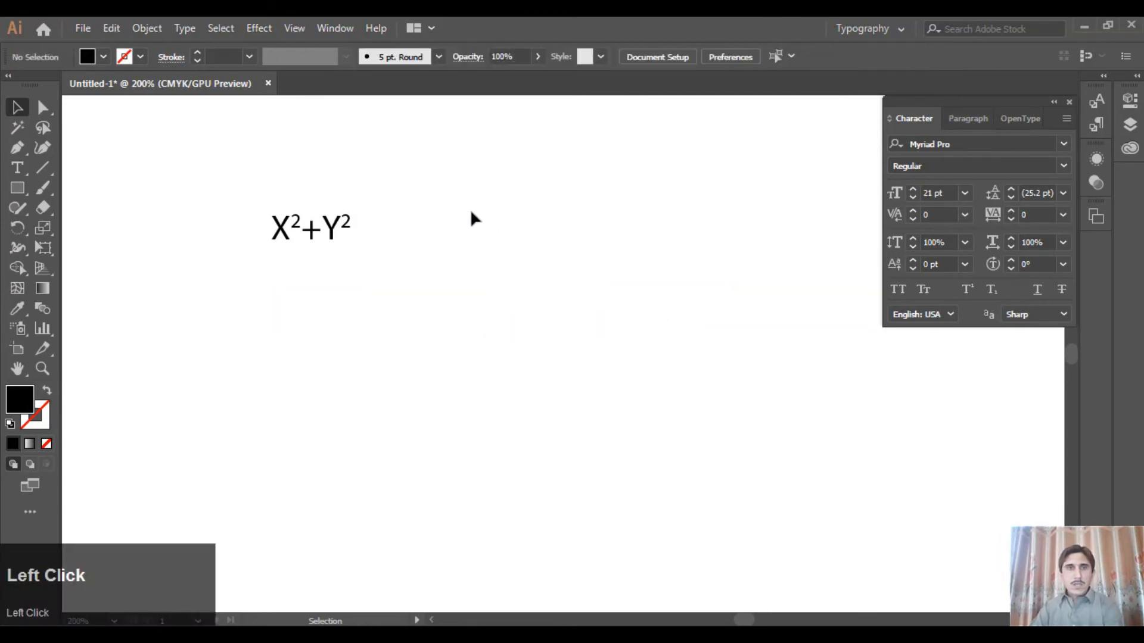
left_click(296, 226)
key("Delete")
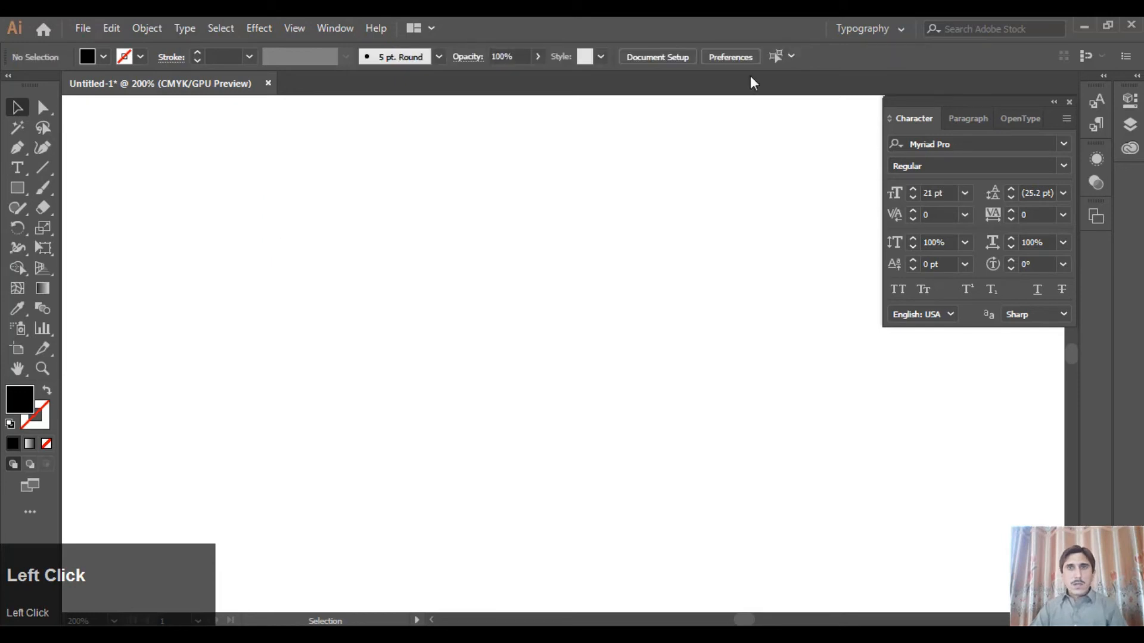
Set the font size to 10 pt and create an area text box filled with Lorem ipsum placeholder text
left_click(964, 193)
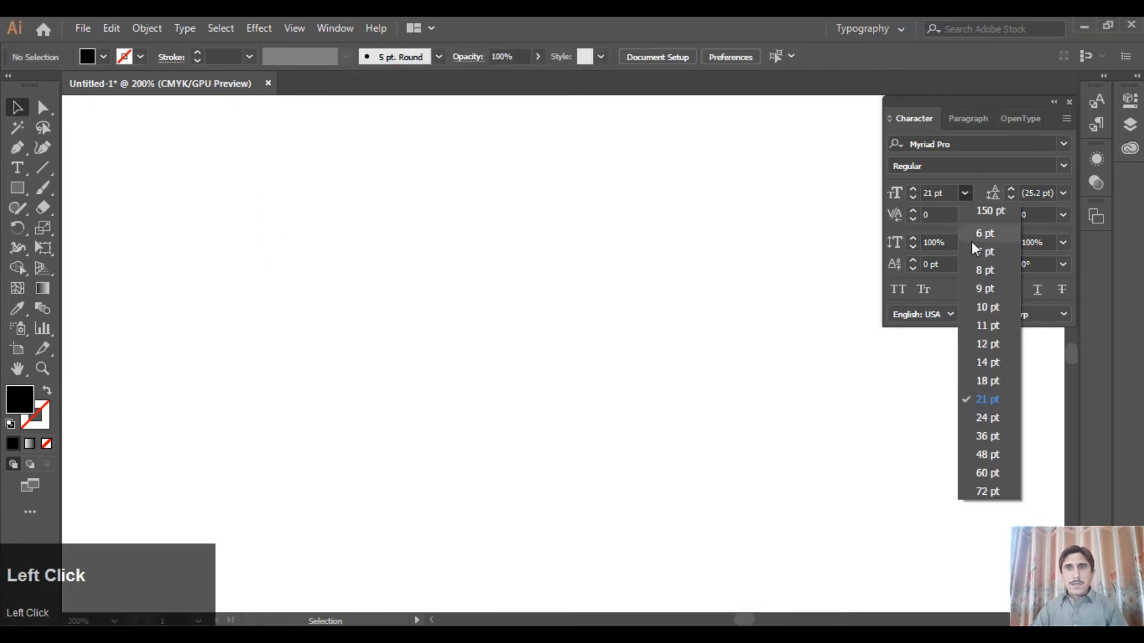
left_click(983, 308)
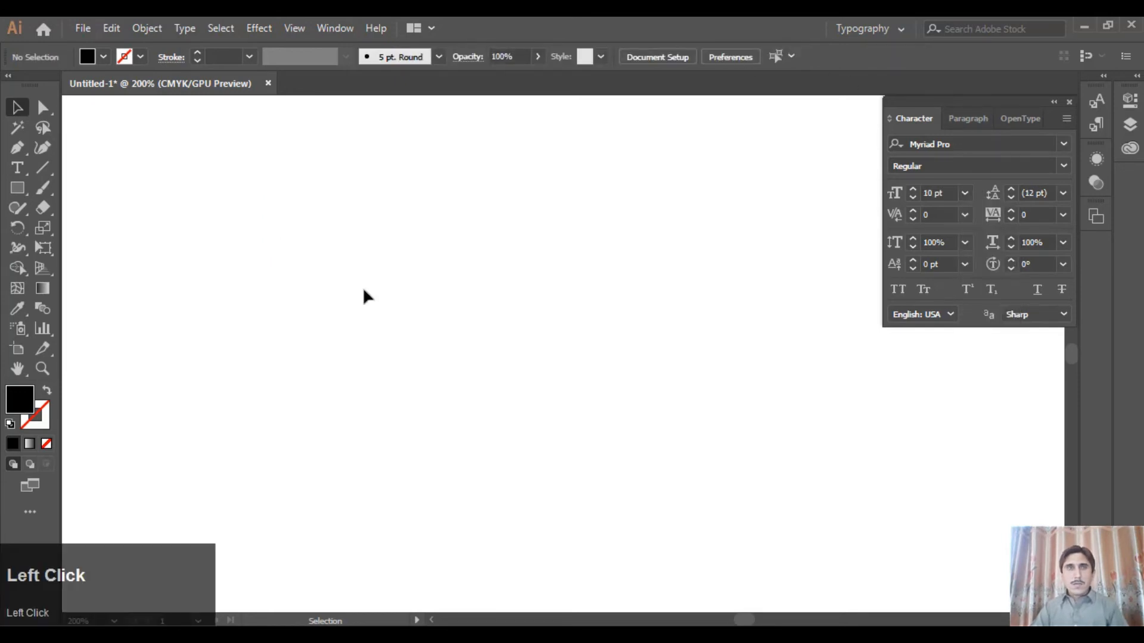
left_click(16, 170)
left_click_drag(276, 160, 588, 405)
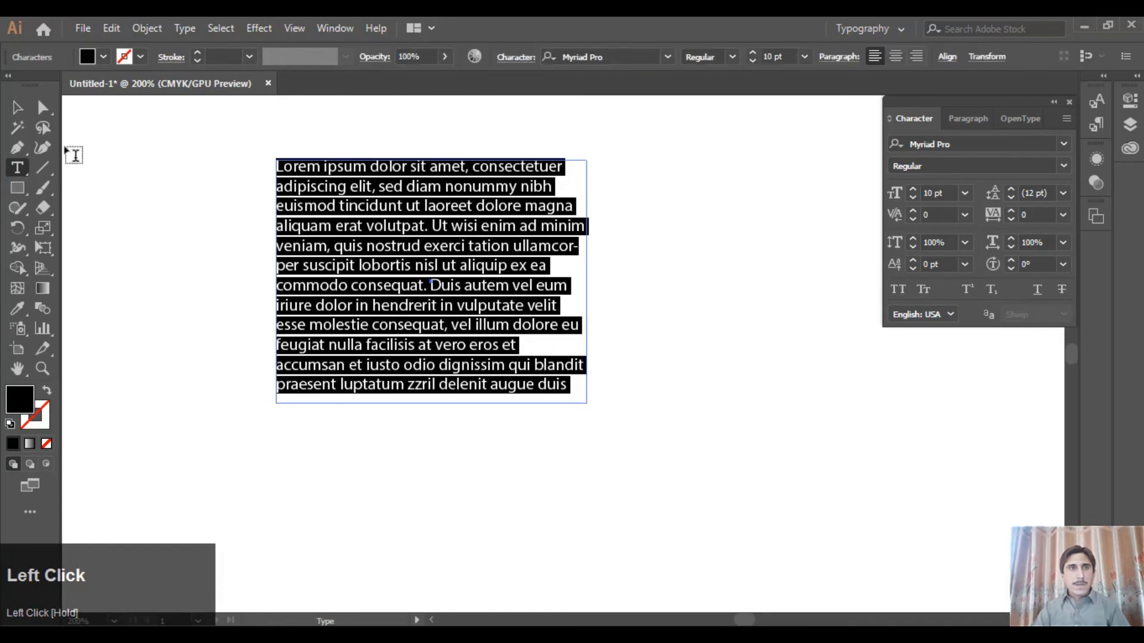
left_click(25, 109)
Extend the text box downward, widen it to the right, and reposition it near the middle of the visible artboard
left_click_drag(508, 253, 580, 248)
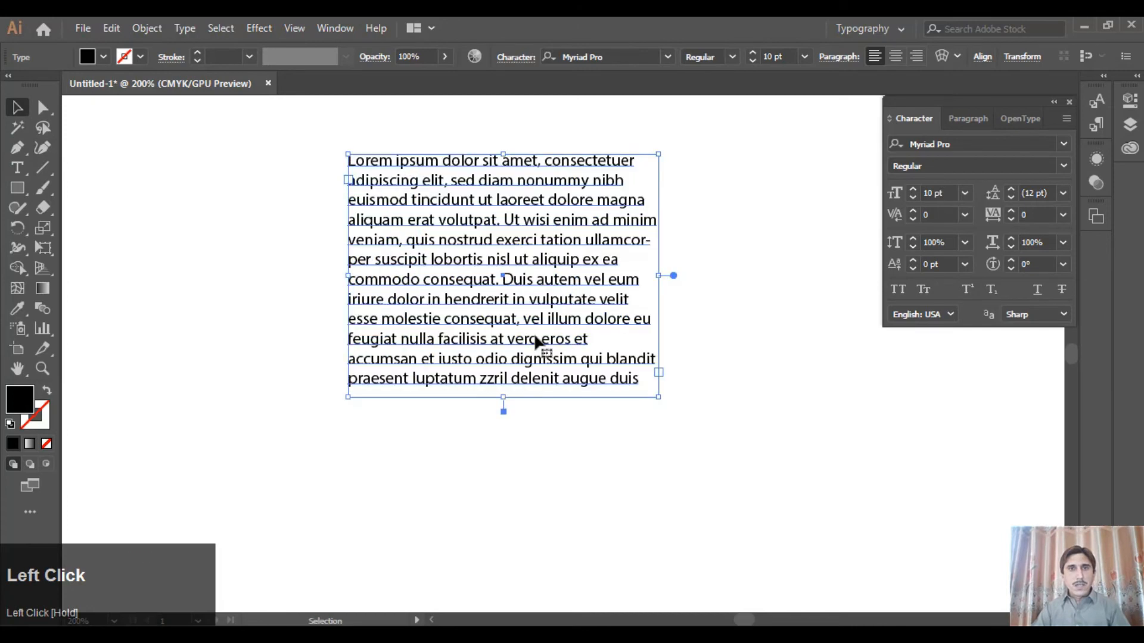
left_click_drag(503, 401, 503, 436)
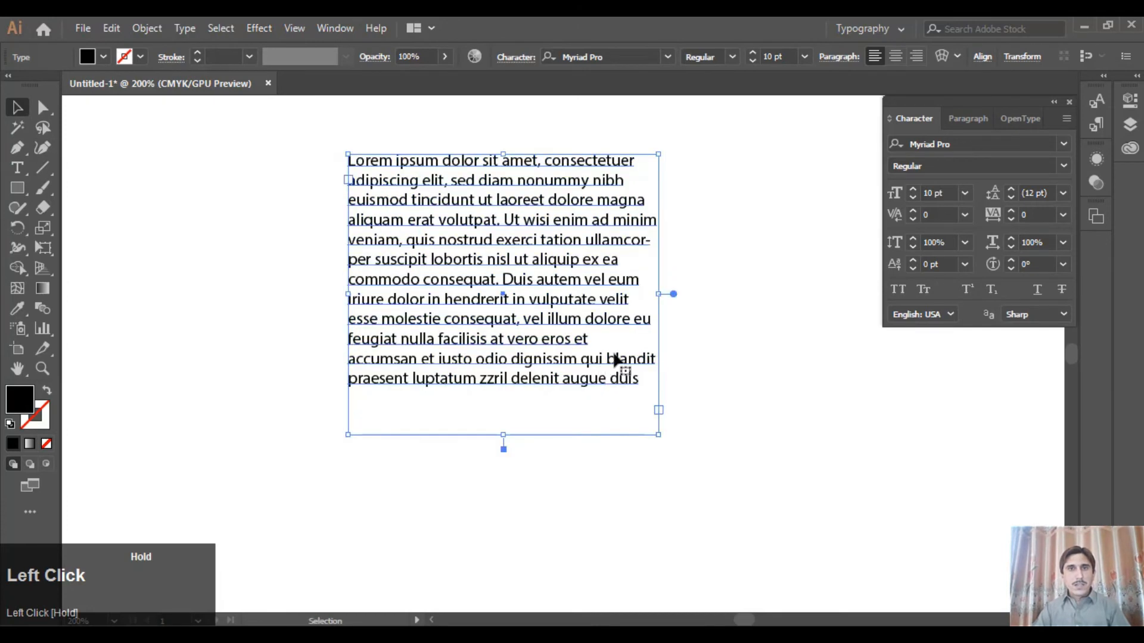
left_click_drag(657, 293, 777, 294)
left_click_drag(632, 268, 558, 277)
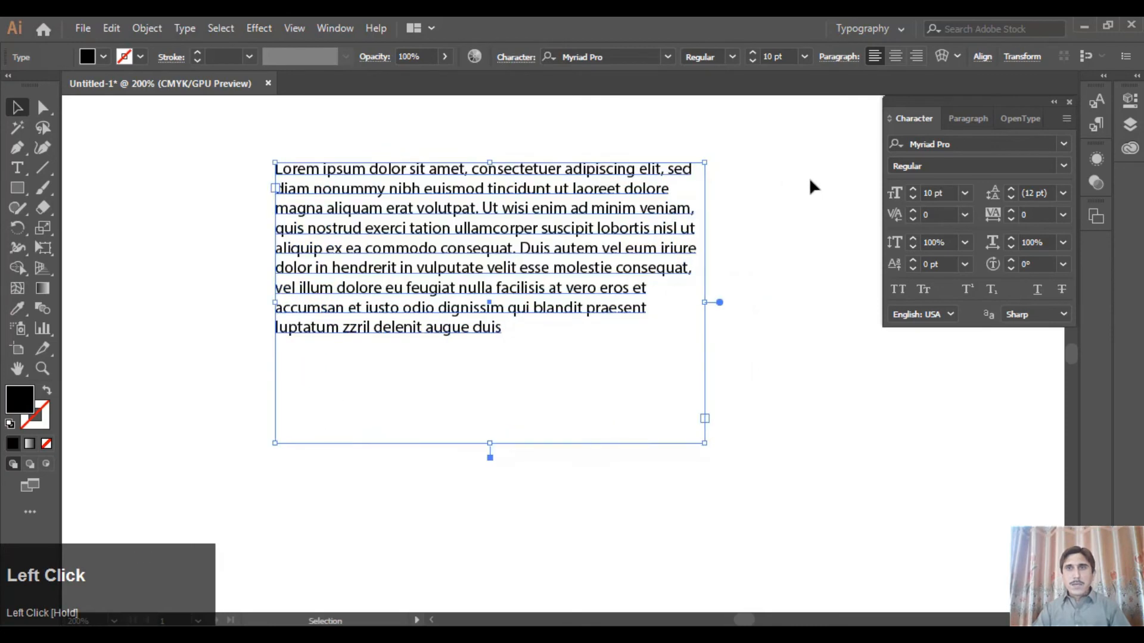
Try left, center and right alignment on the Lorem ipsum paragraph one after the other
left_click(951, 116)
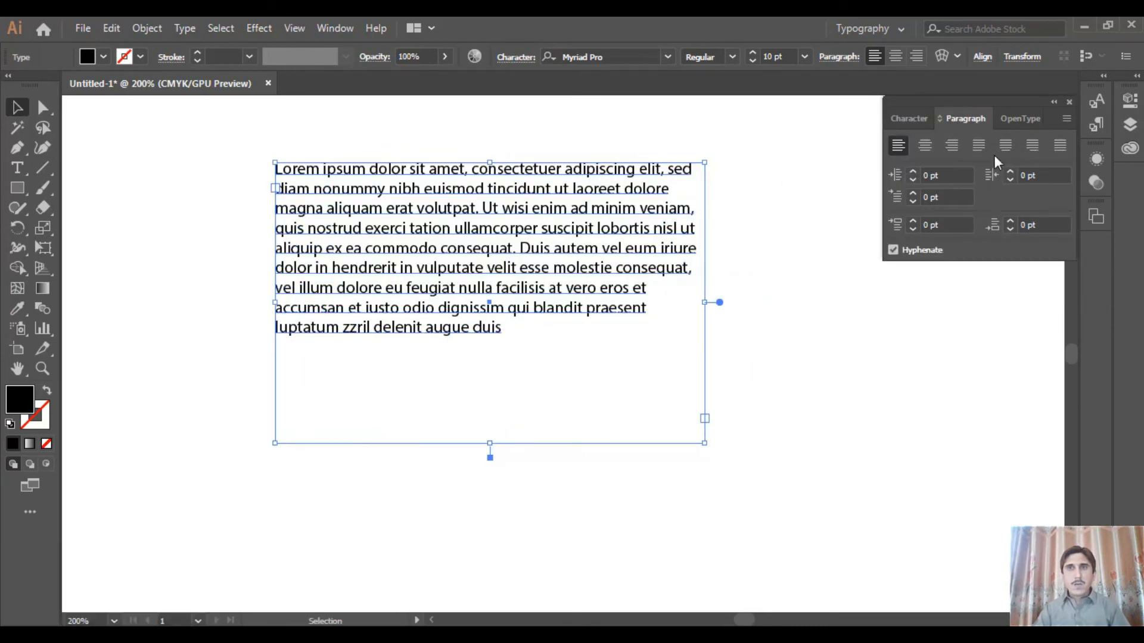
left_click(898, 145)
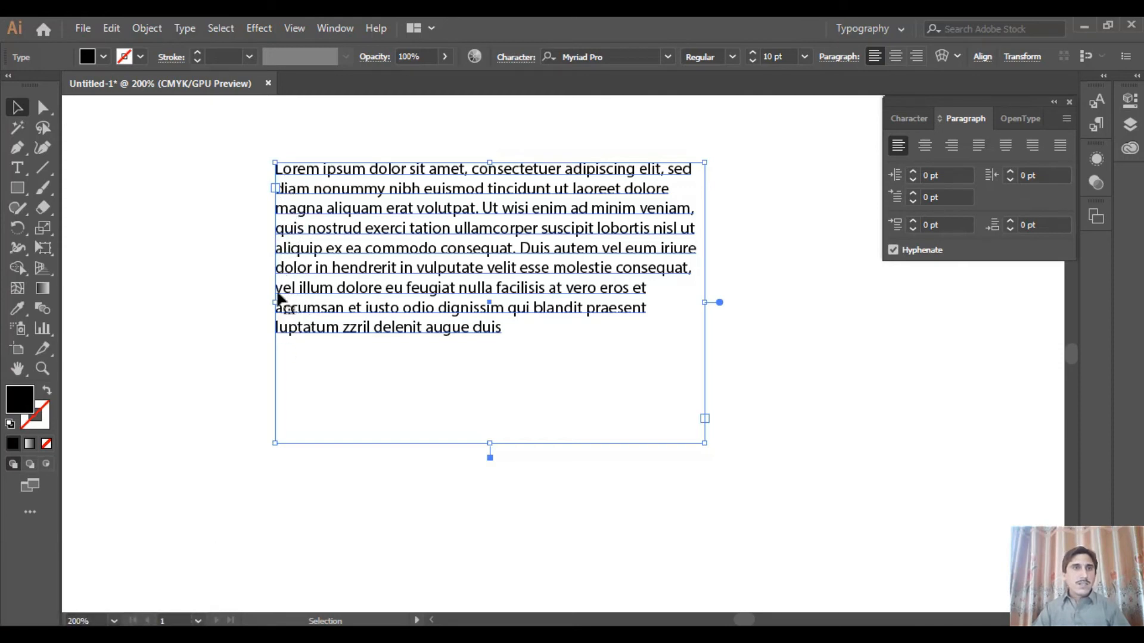
left_click(924, 146)
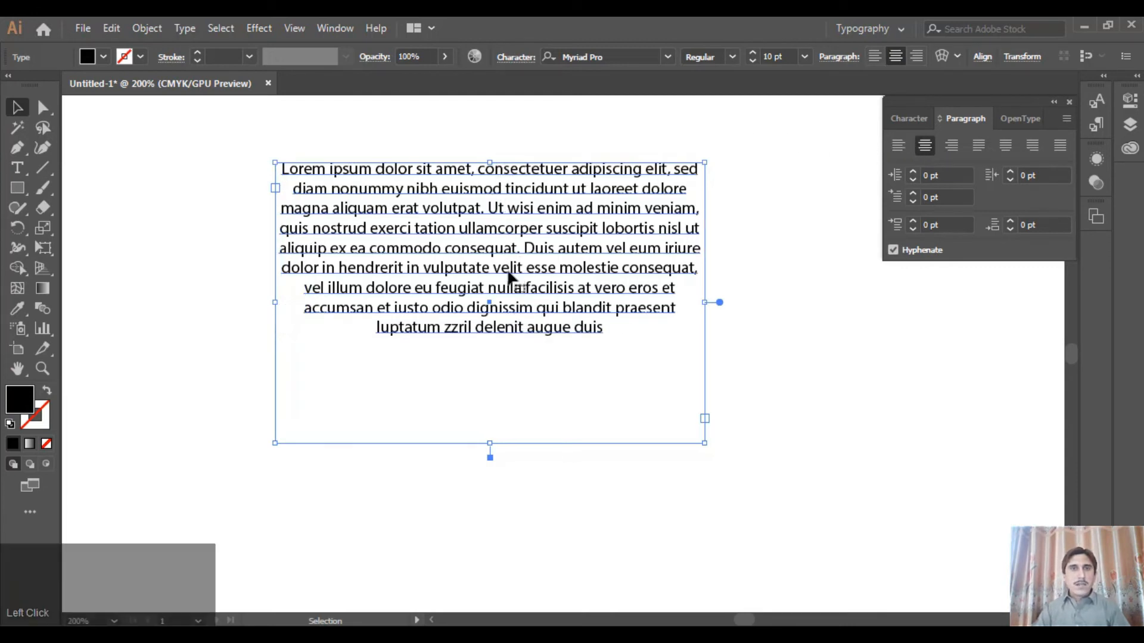
left_click(956, 144)
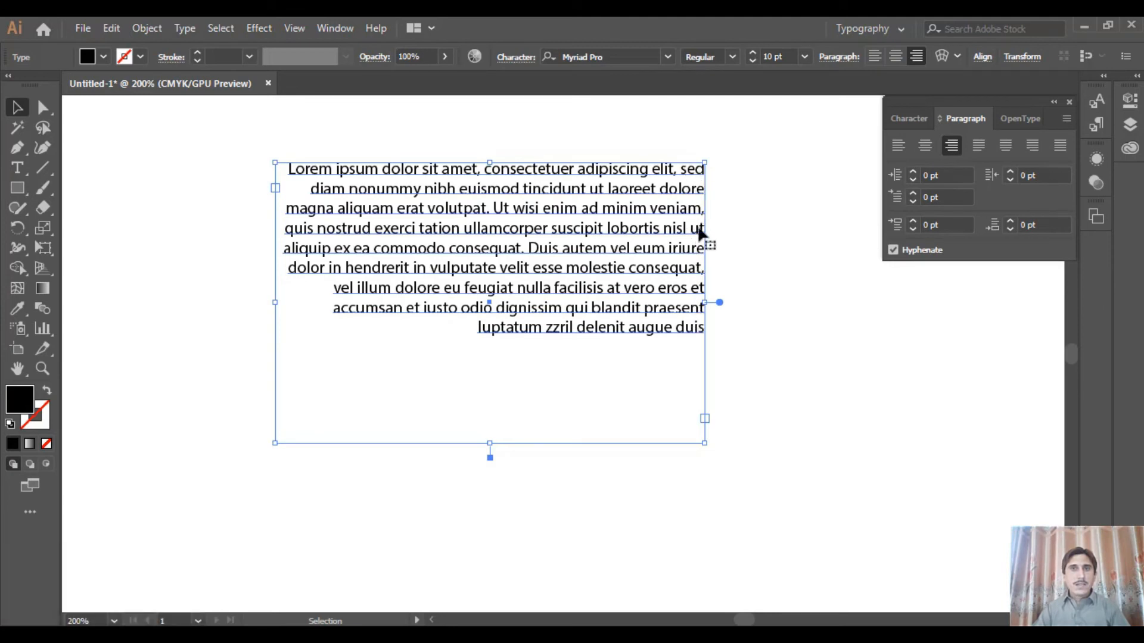
Justify the paragraph with the last line aligned left, centered and aligned right in turn, ending with all lines justified
left_click(974, 149)
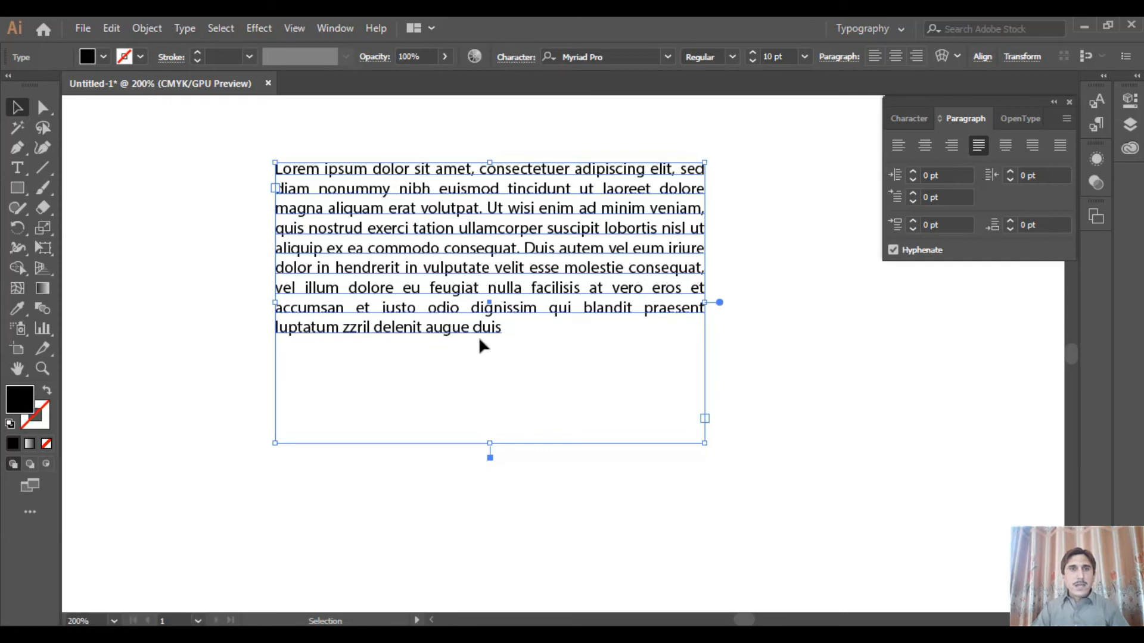
left_click(1006, 145)
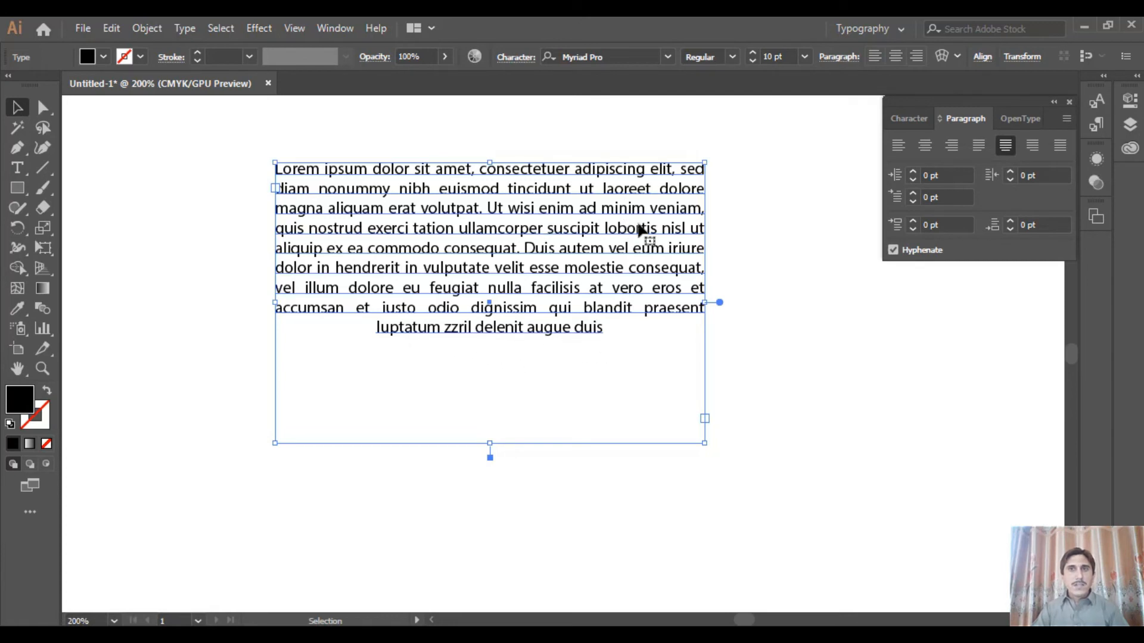
left_click(1034, 146)
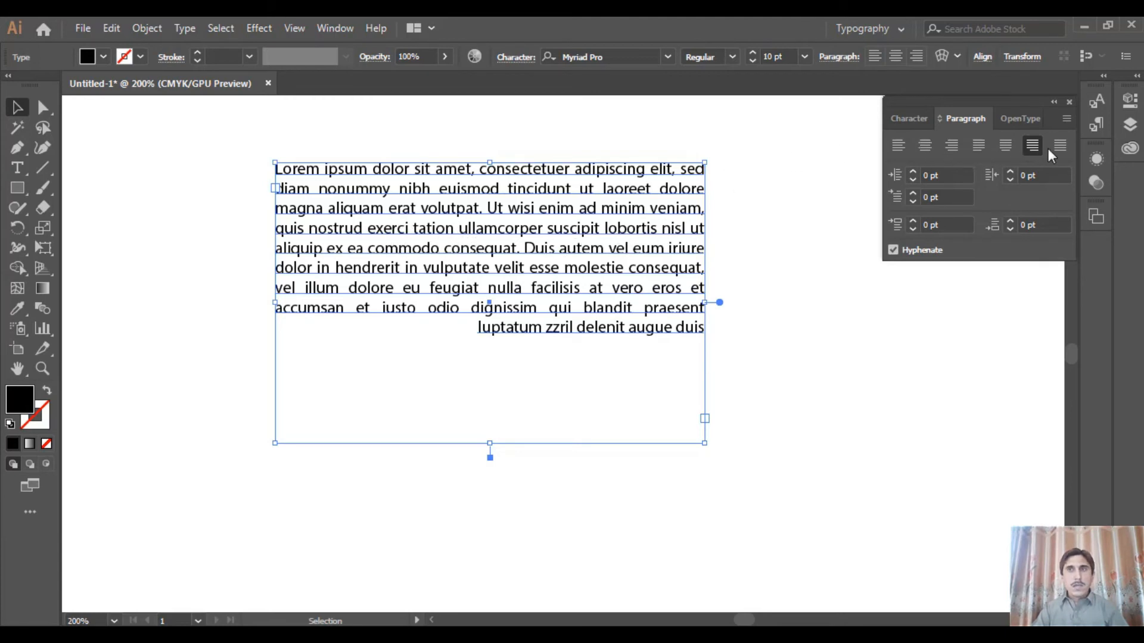
left_click(1064, 149)
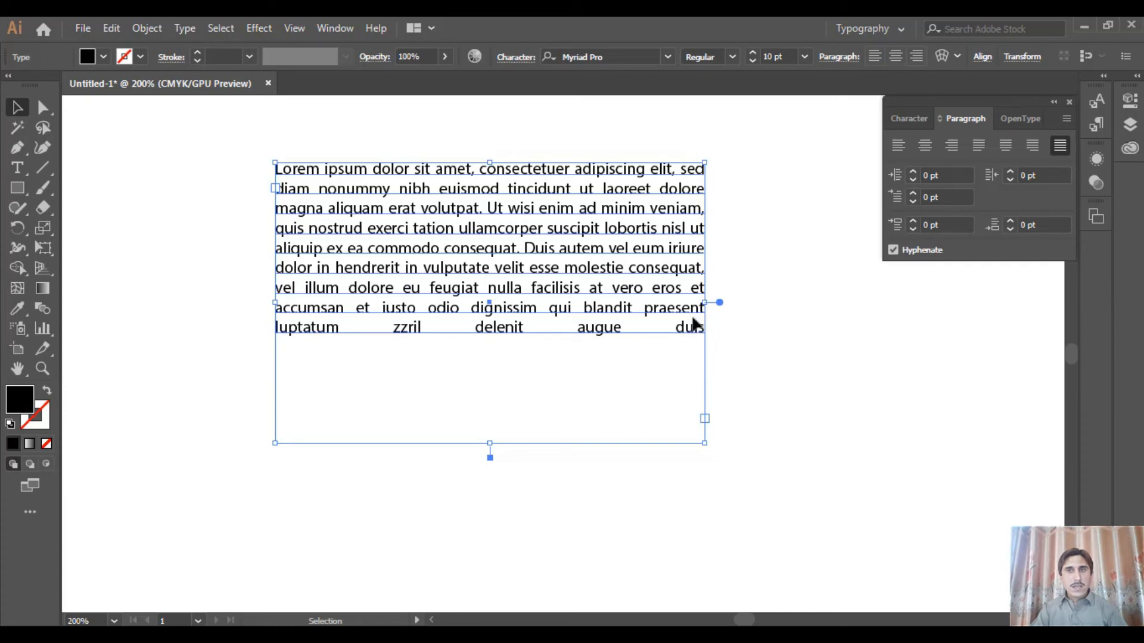
Left-align the Lorem ipsum paragraph and paste a copy of its full text as a second paragraph below it
left_click(898, 147)
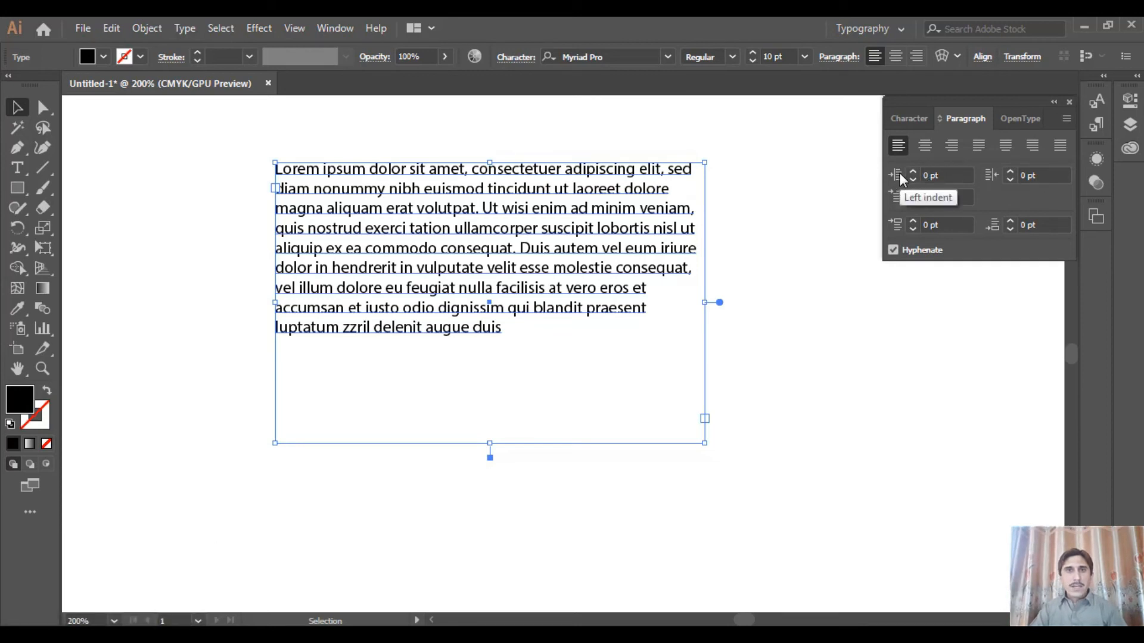
left_click(464, 250)
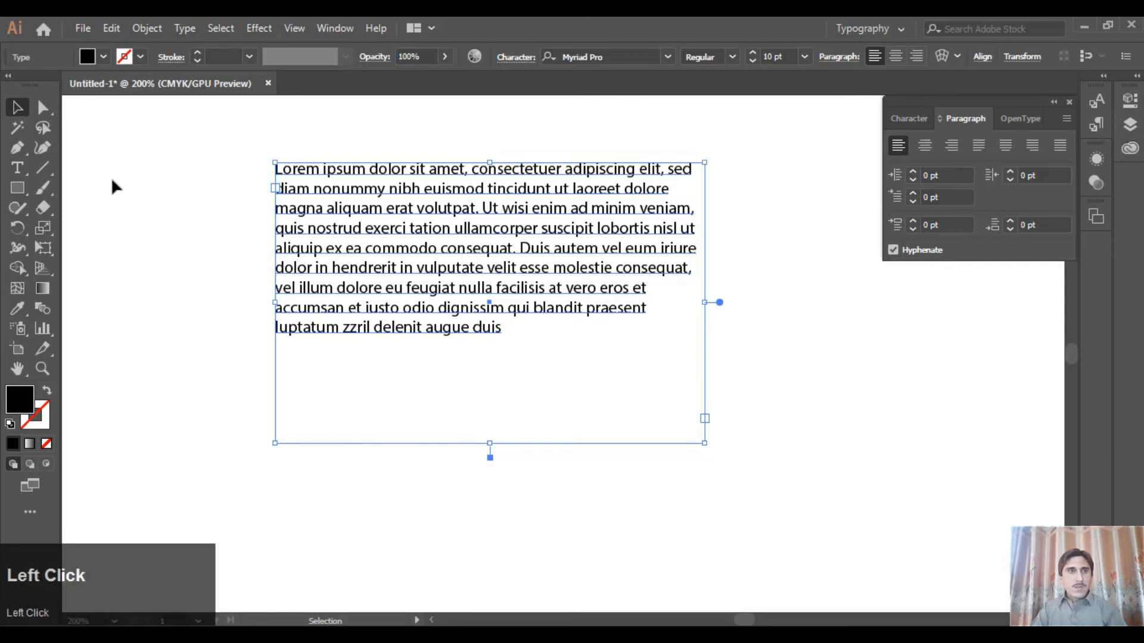
left_click(27, 170)
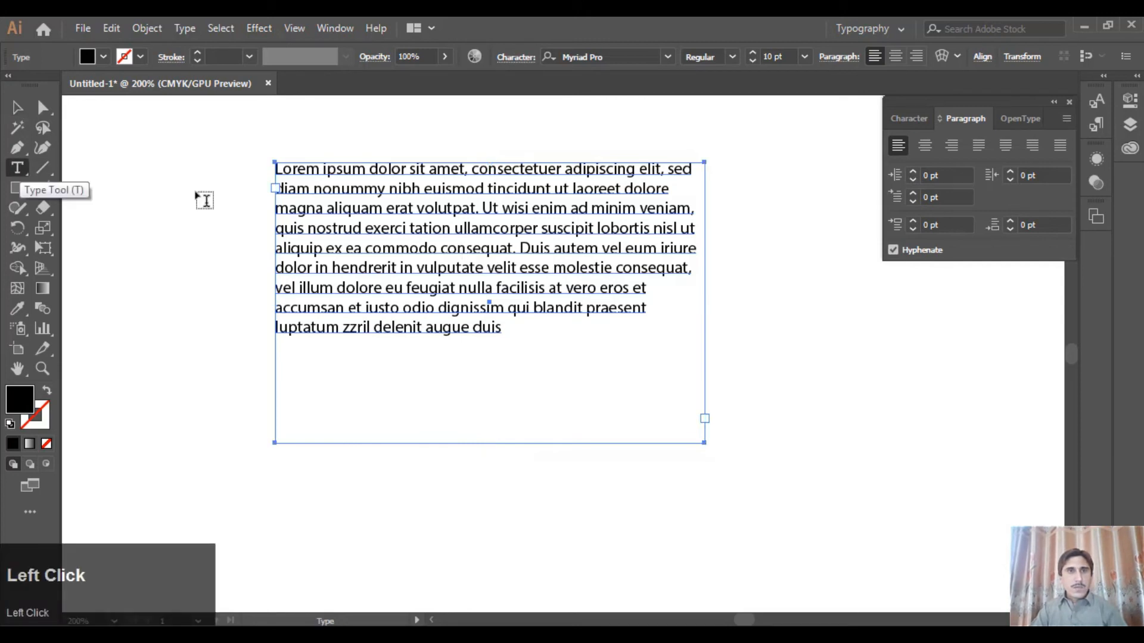
left_click(435, 207)
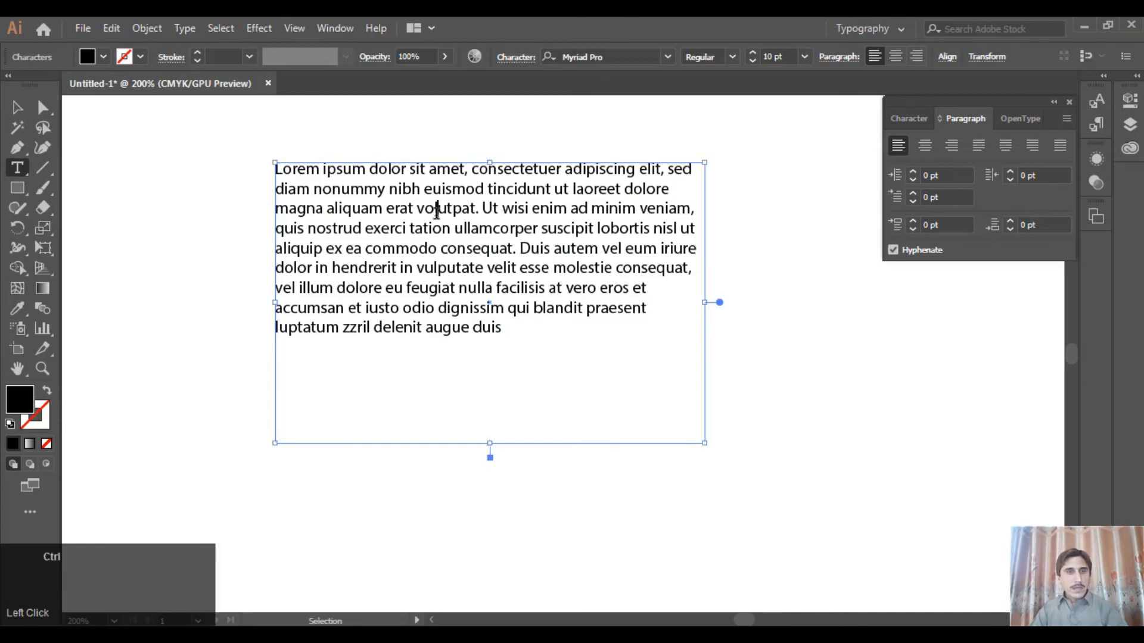
key("ctrl+a")
key("ctrl+c")
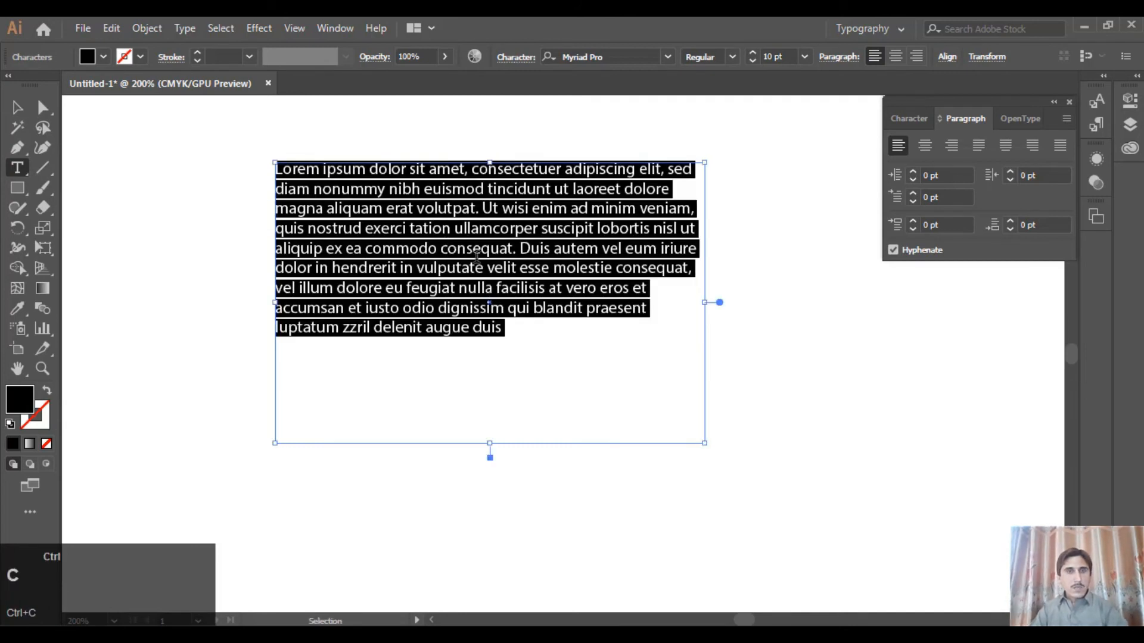
left_click(570, 332)
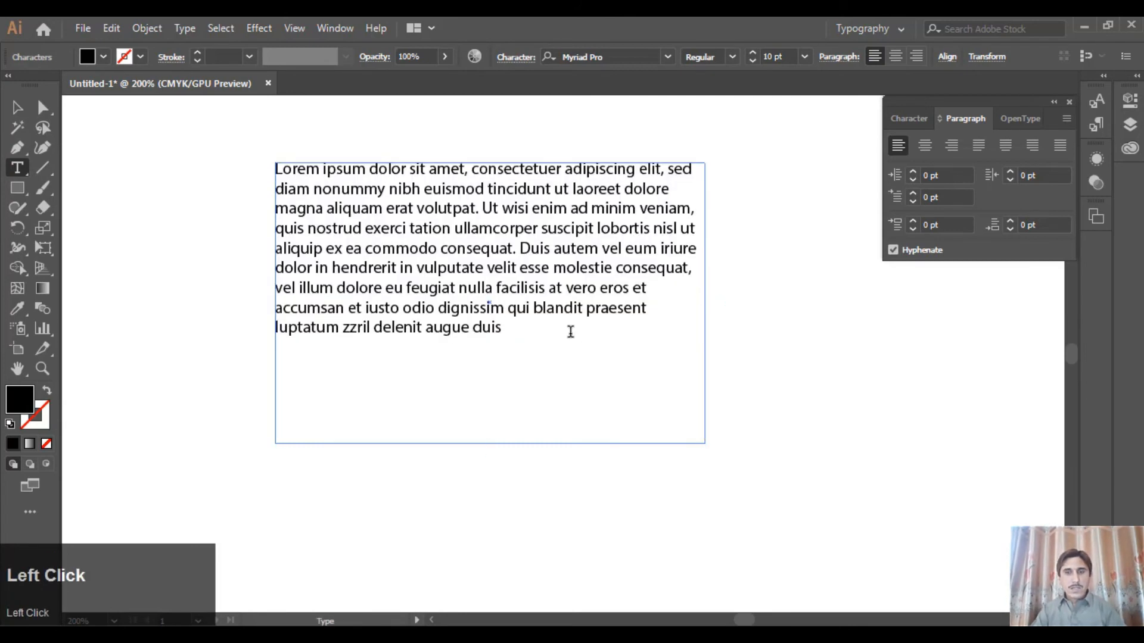
key("Return")
key("ctrl+v")
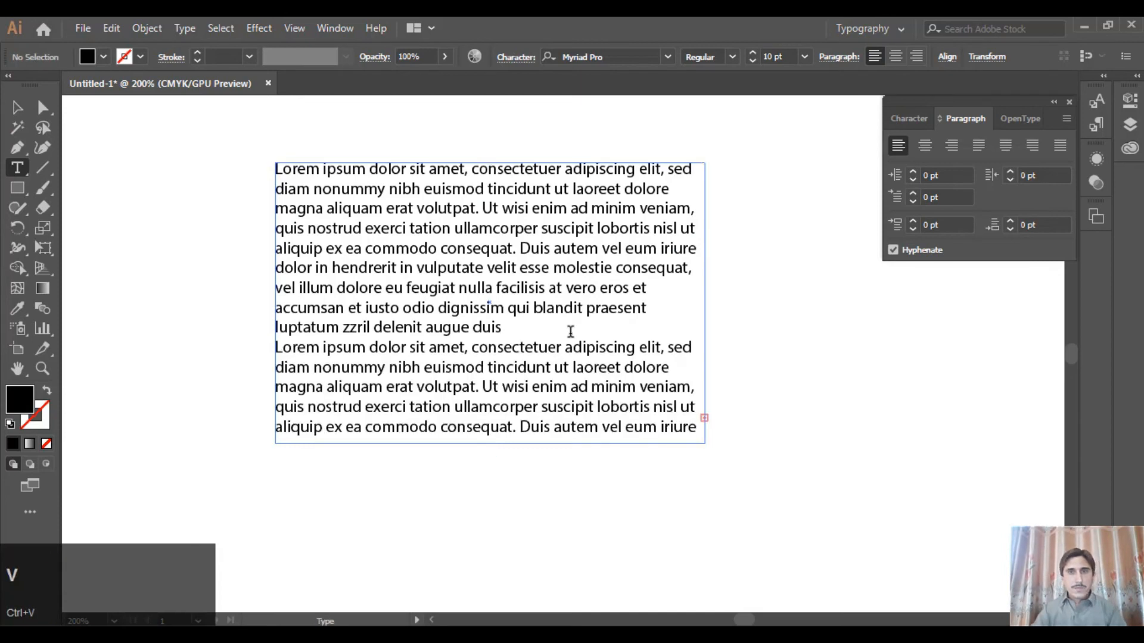
Extend the text box downward until the whole second paragraph fits inside it
left_click(16, 107)
left_click_drag(491, 441, 497, 581)
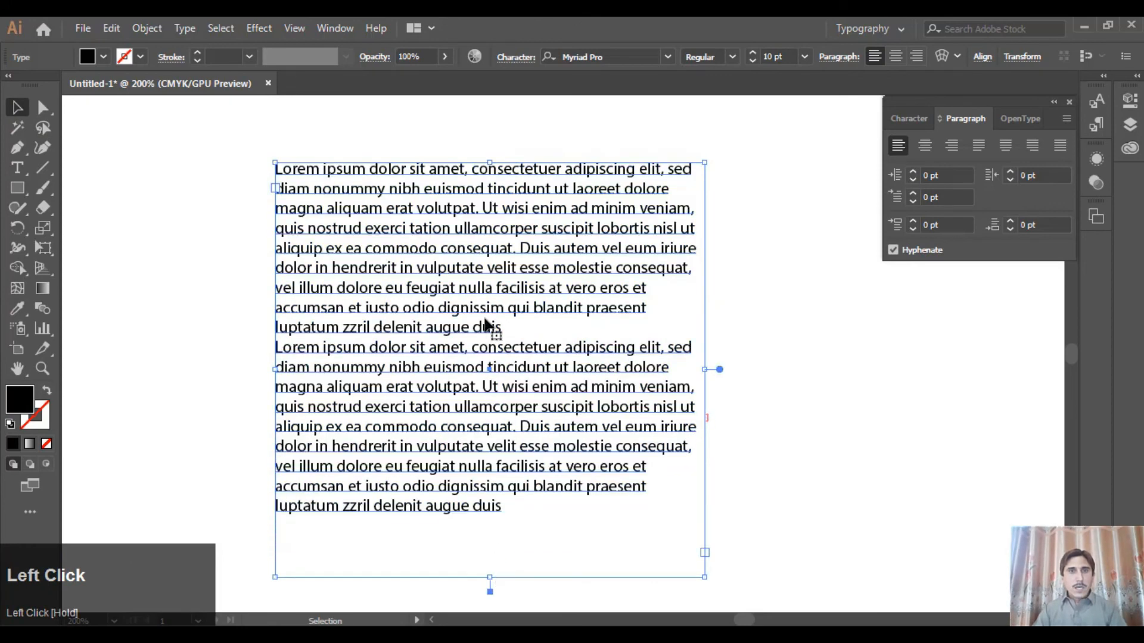
scroll(492, 286, "down", 2)
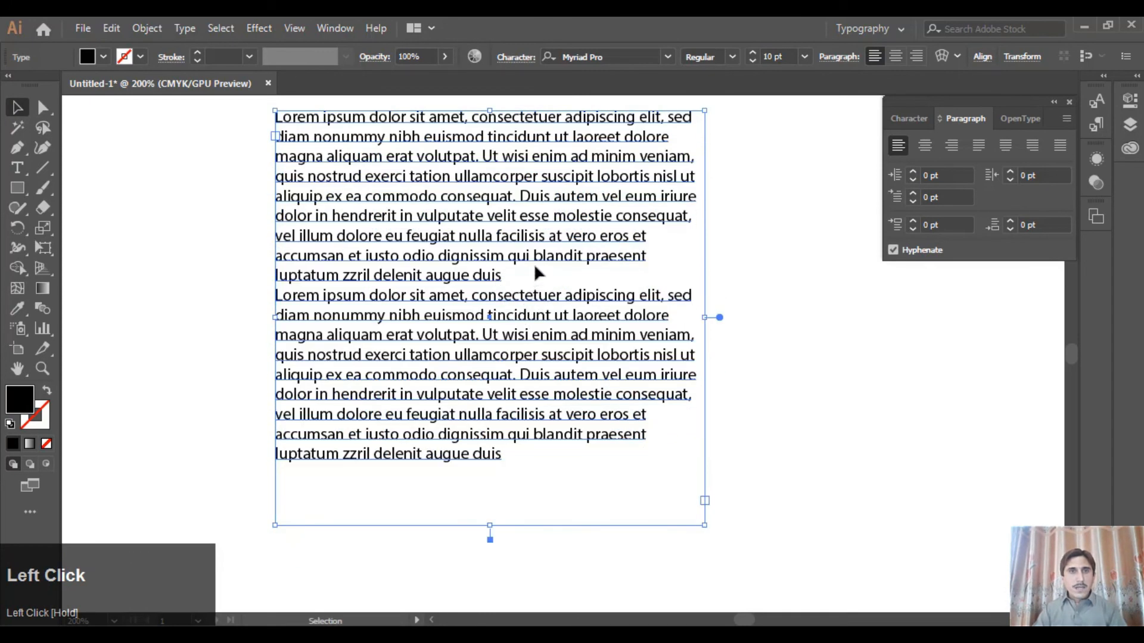
Insert a blank line between the two paragraphs and shift the text box slightly left and down
left_click(17, 167)
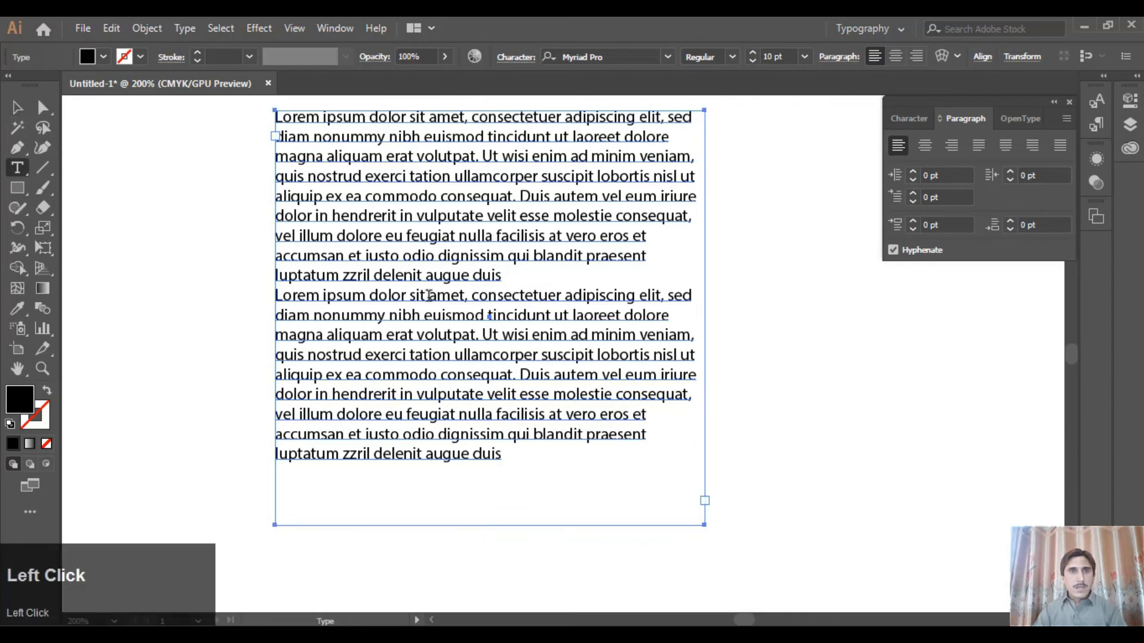
left_click(512, 278)
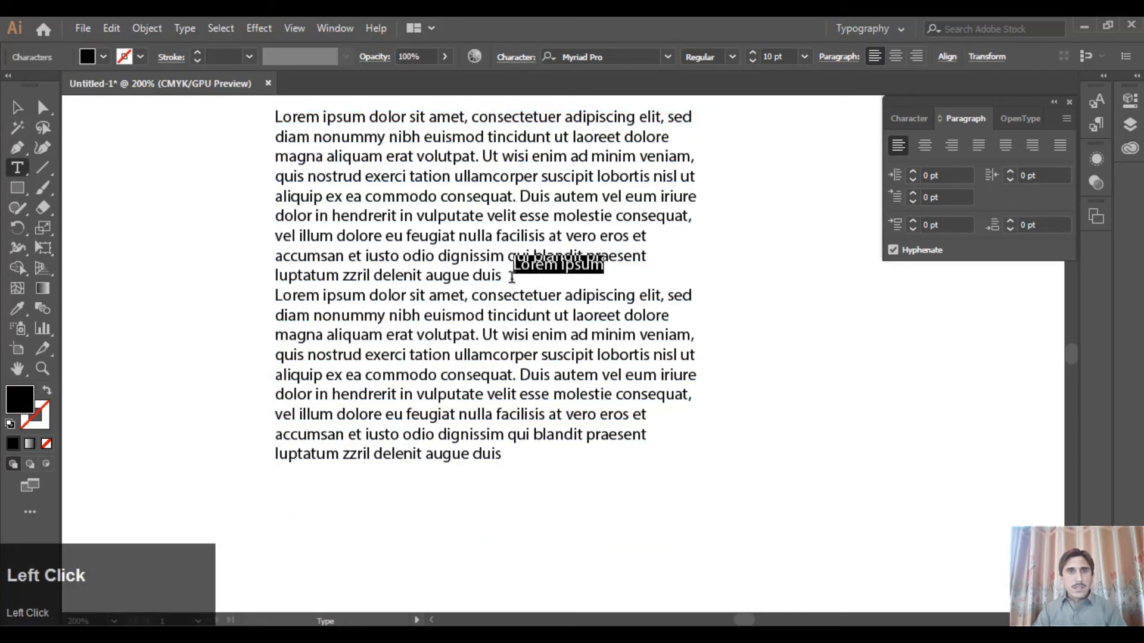
left_click(503, 277)
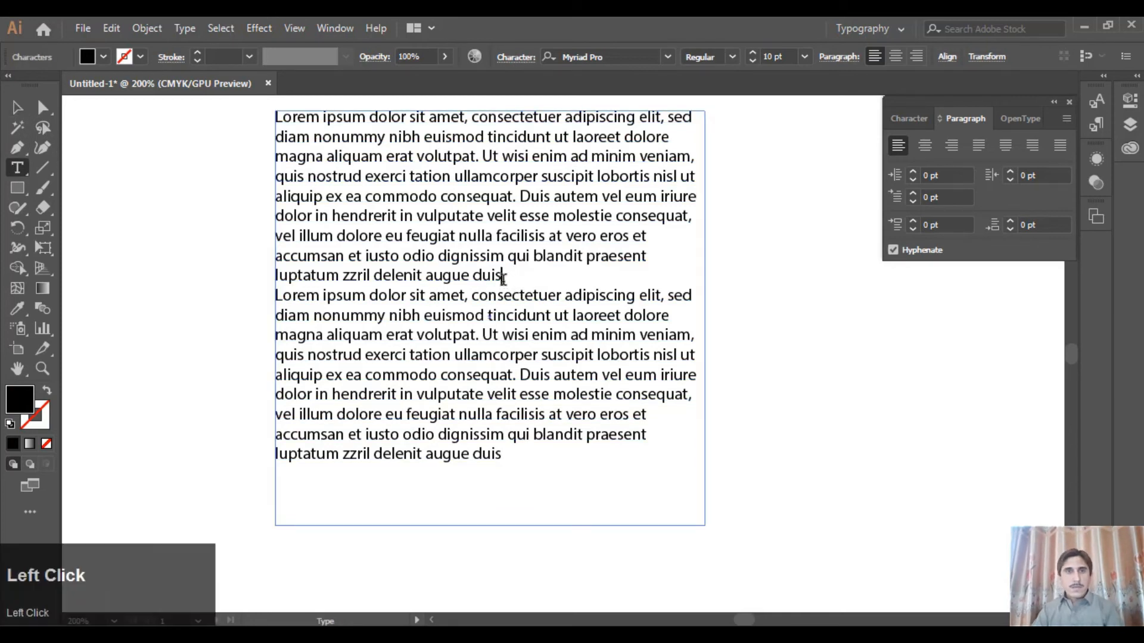
key("Return")
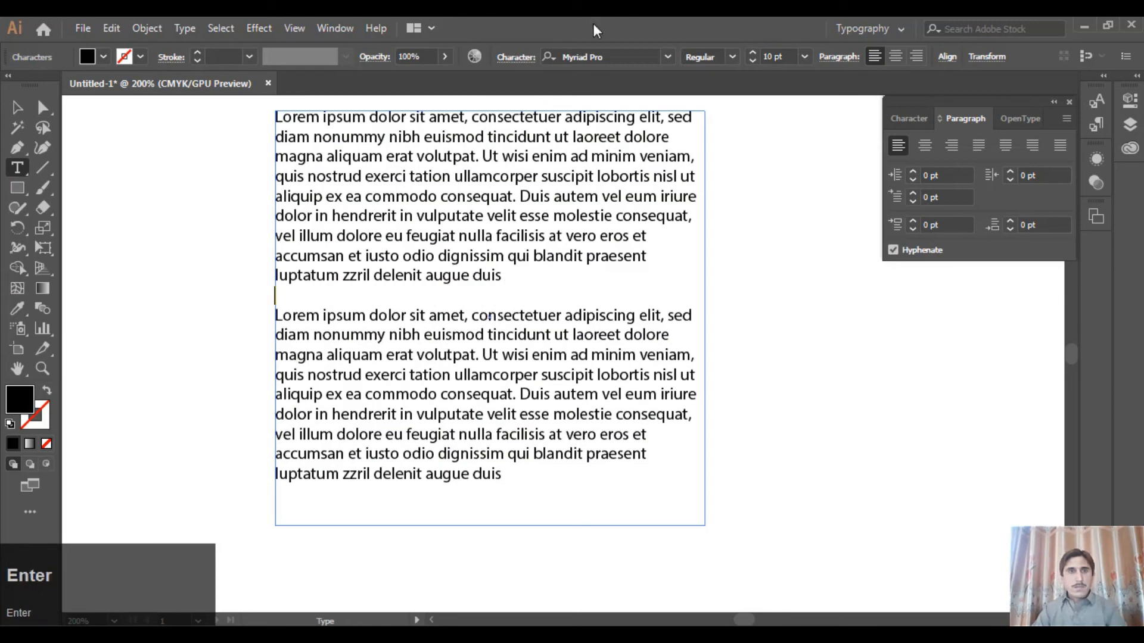
left_click(16, 107)
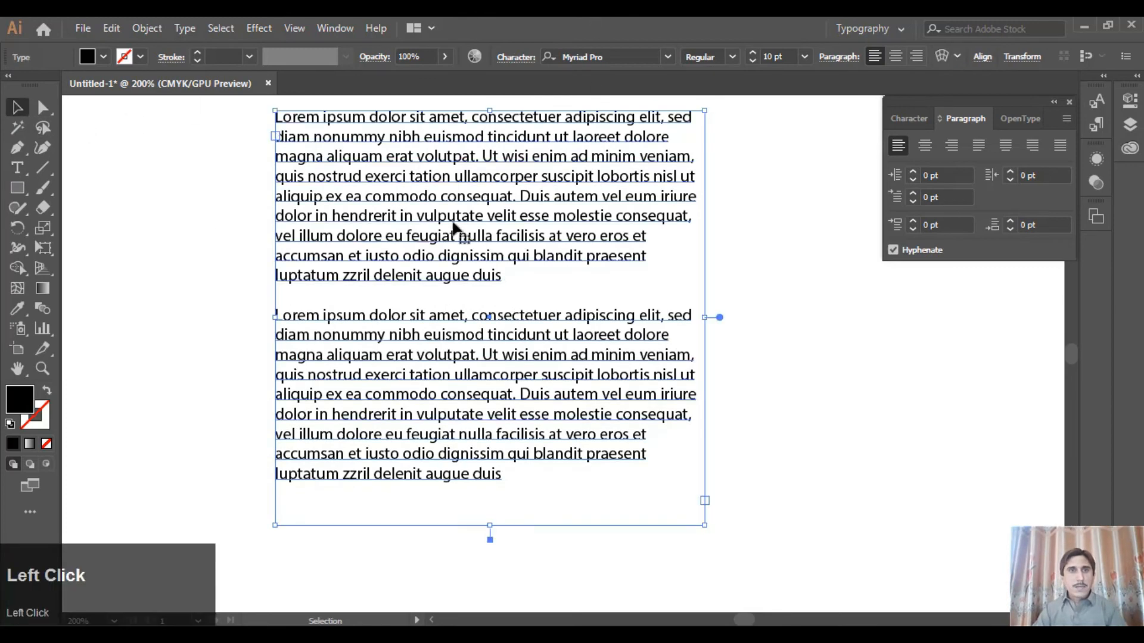
left_click_drag(516, 206, 501, 214)
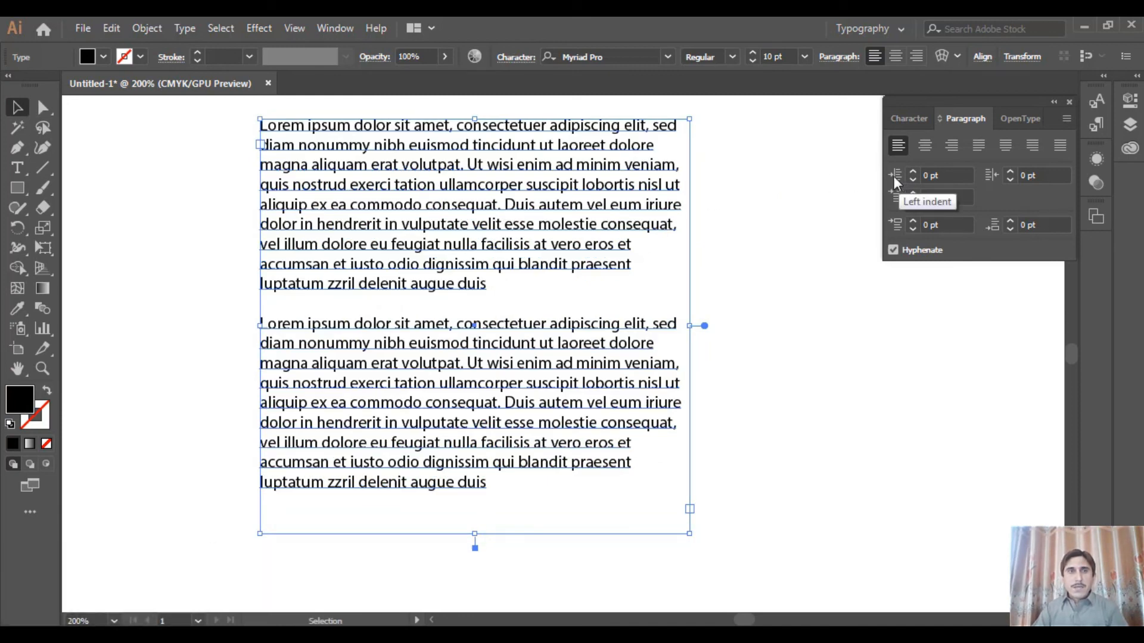
Try a left indent of up to 12 pt on the first paragraph, then return it to 0 pt
left_click(17, 168)
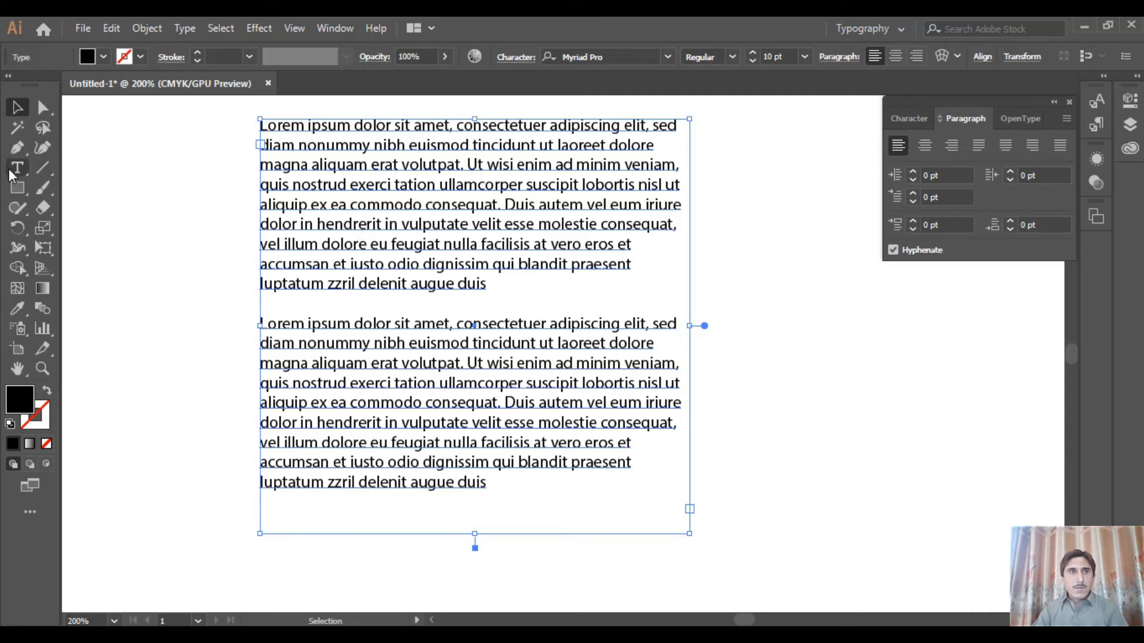
left_click(327, 223)
left_click(378, 207)
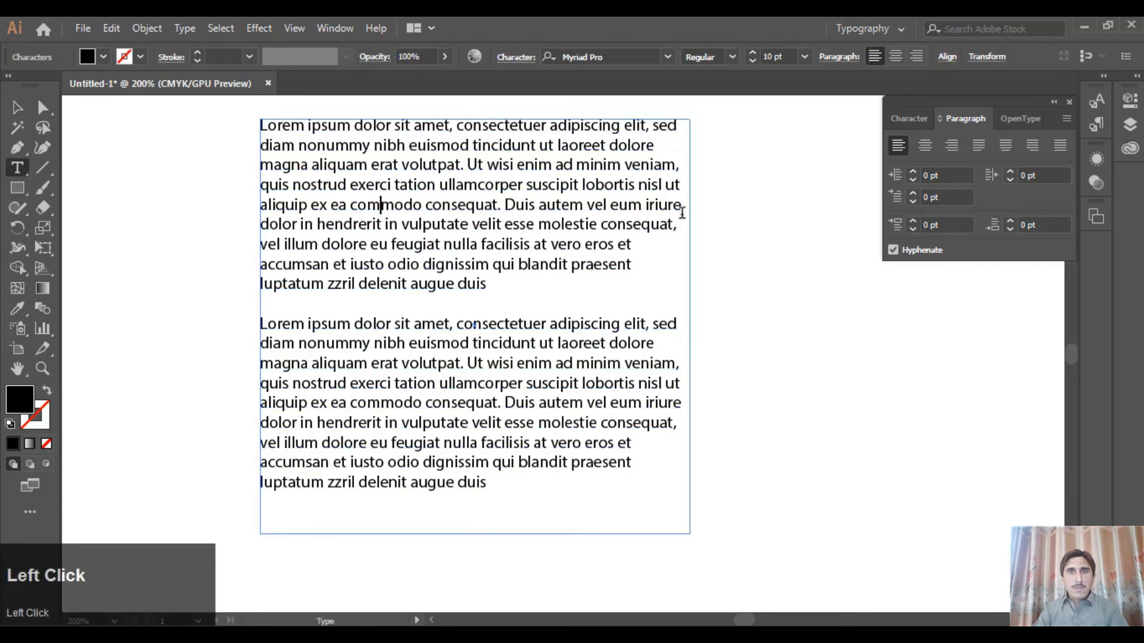
left_click(913, 172)
left_click(913, 171)
left_click(913, 171)
left_click(913, 171)
left_click(913, 172)
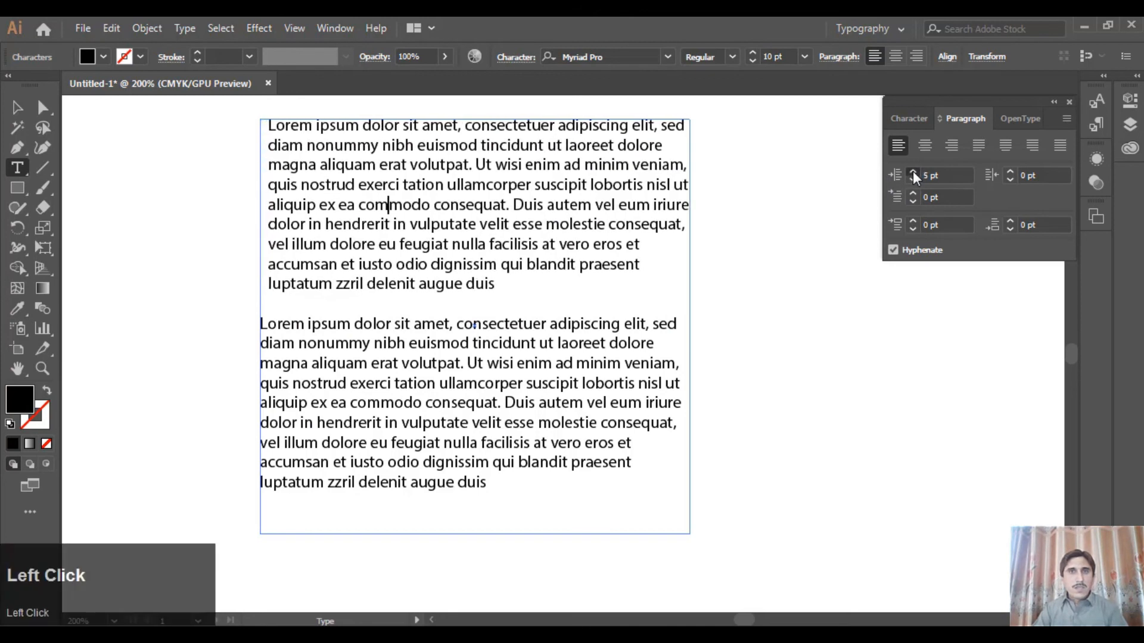
left_click(913, 171)
left_click(913, 171)
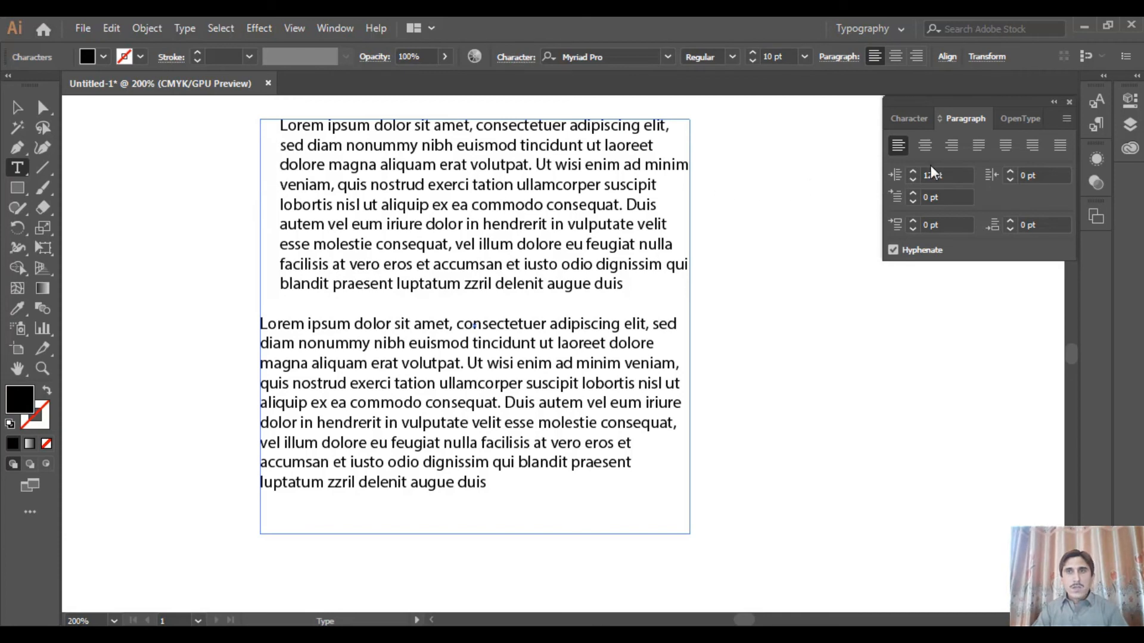
left_click(913, 180)
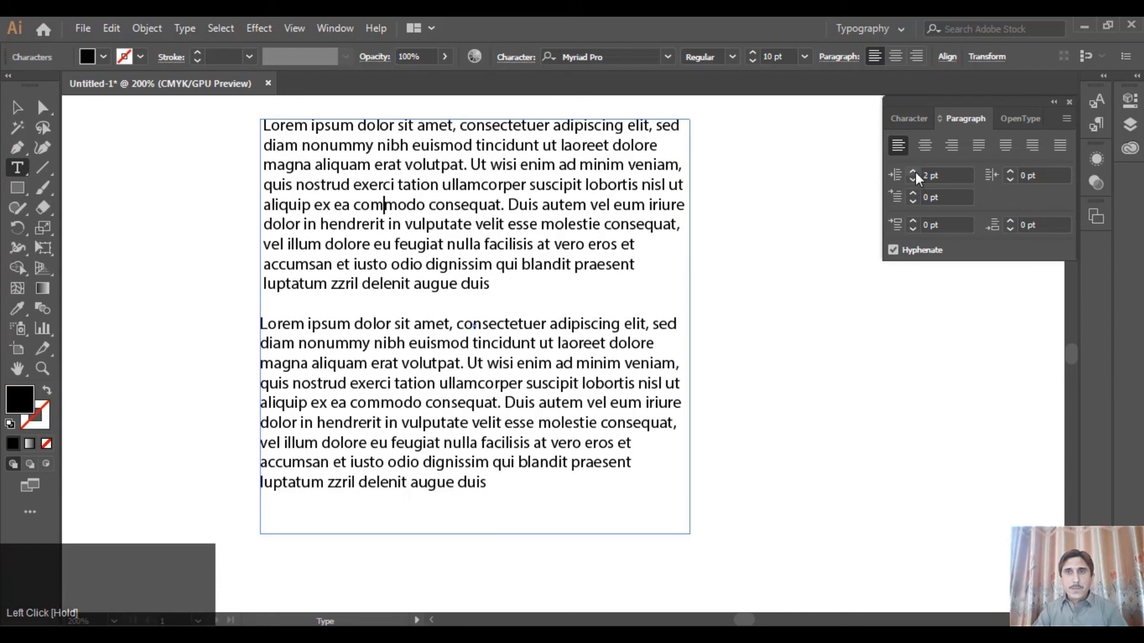
left_click(914, 179)
left_click(914, 180)
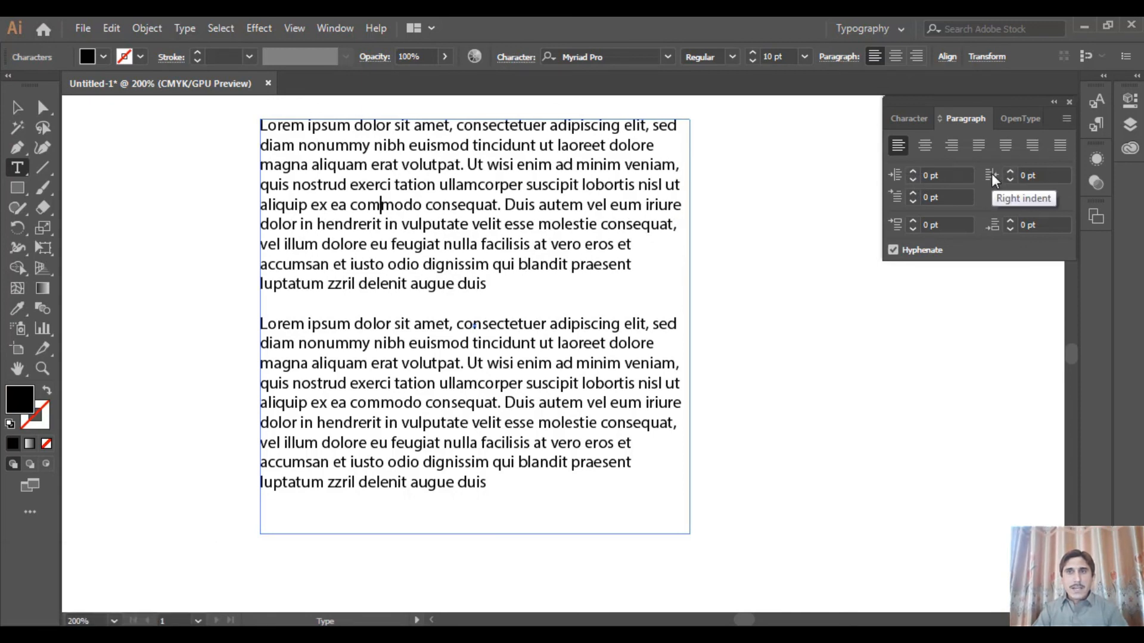
Try a right indent of up to 11 pt on the first paragraph, then return it to 0 pt
left_click(1010, 173)
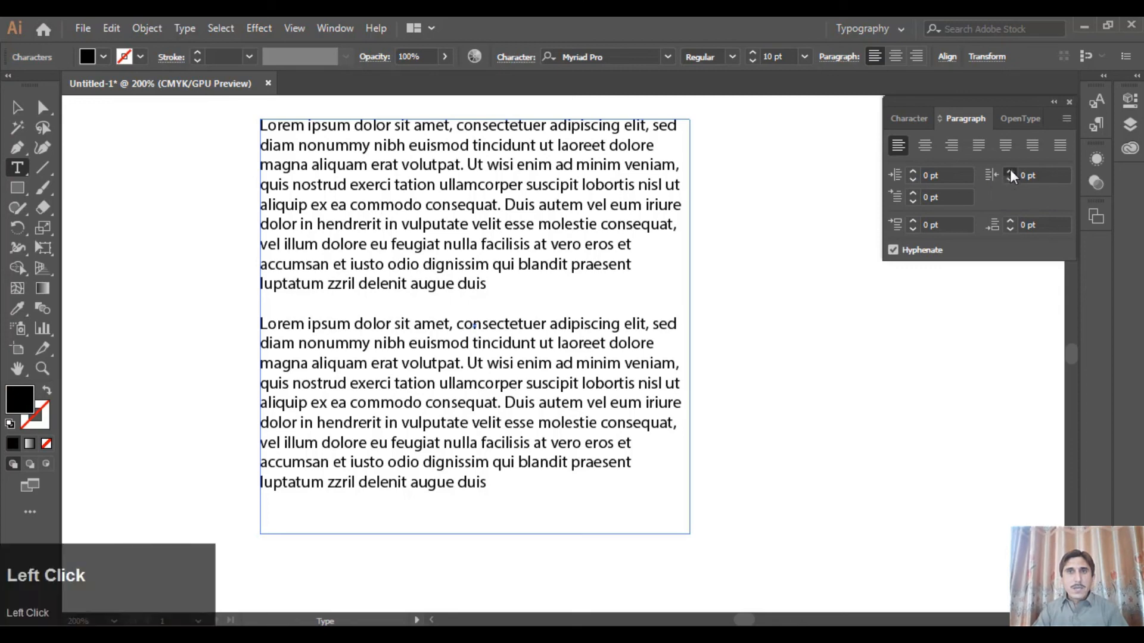
left_click(1010, 170)
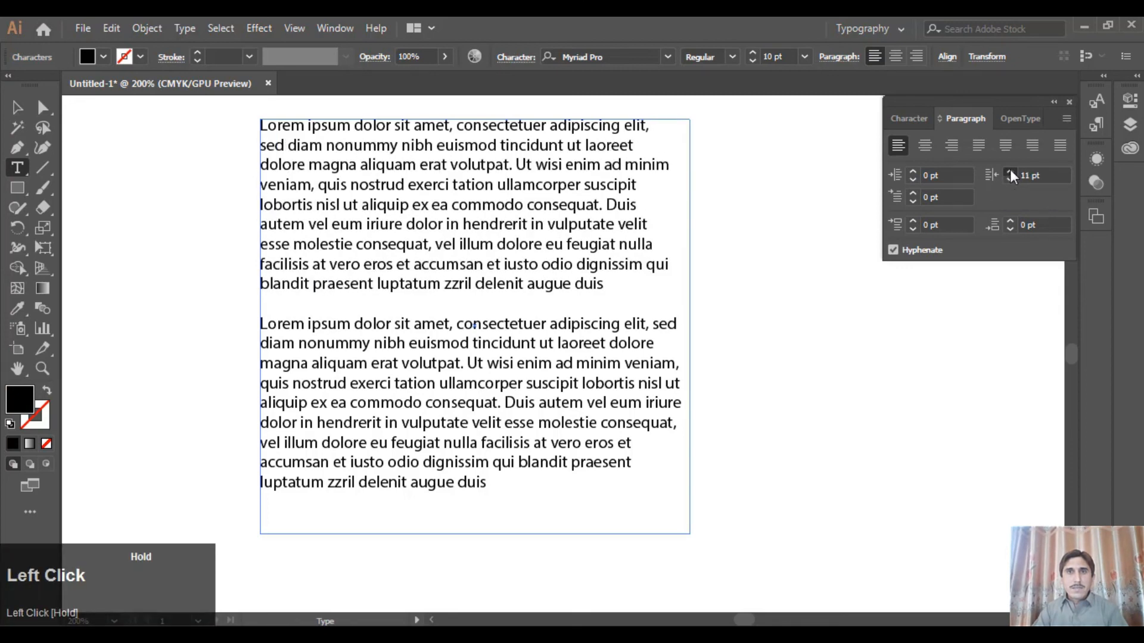
left_click(1010, 178)
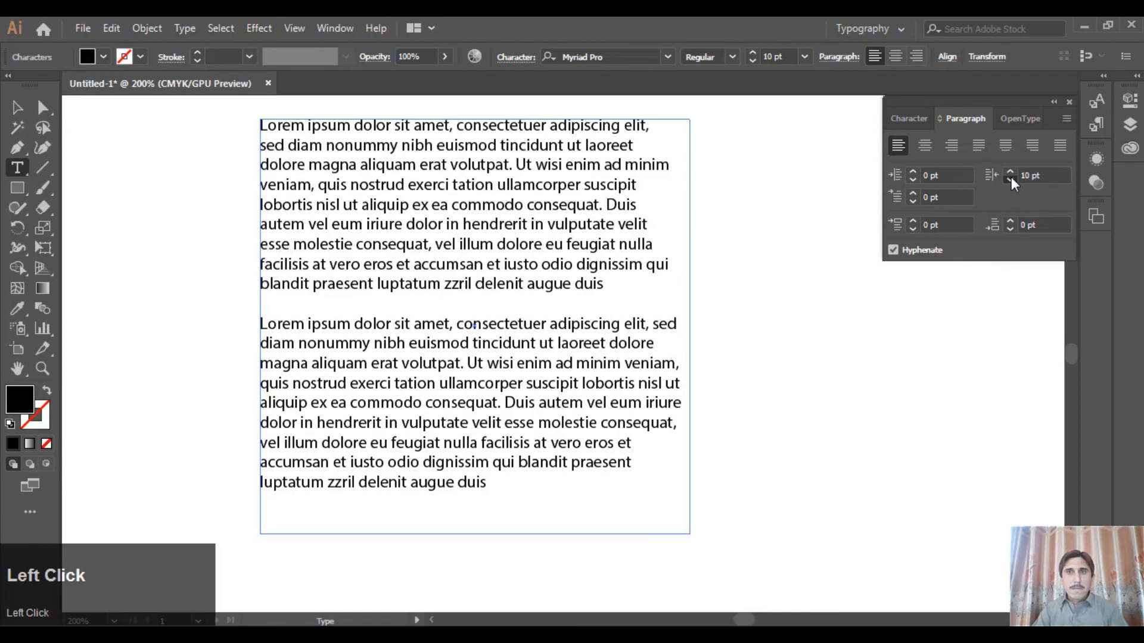
left_click(1010, 178)
left_click(1010, 172)
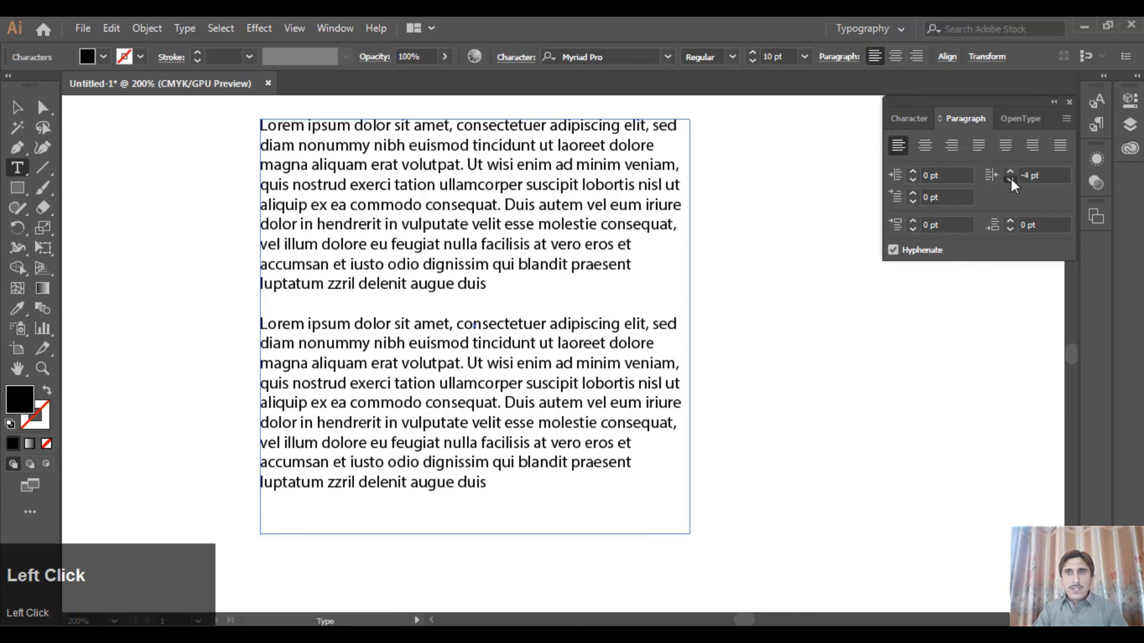
left_click(1010, 175)
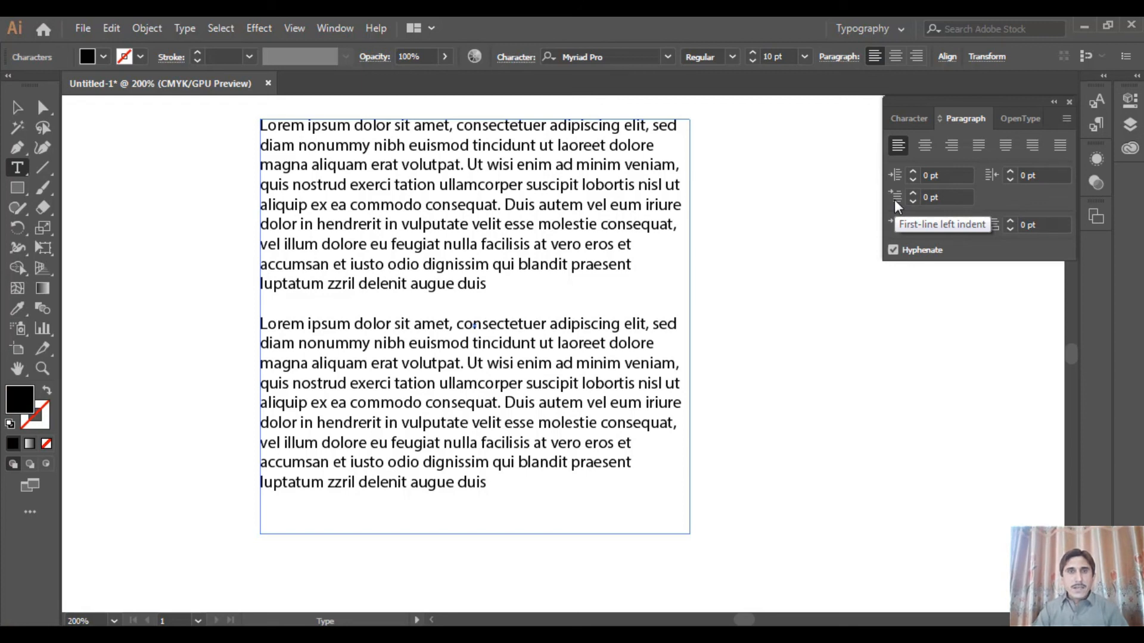
Set the first-line left indent of the first paragraph to 21 pt
left_click(348, 126)
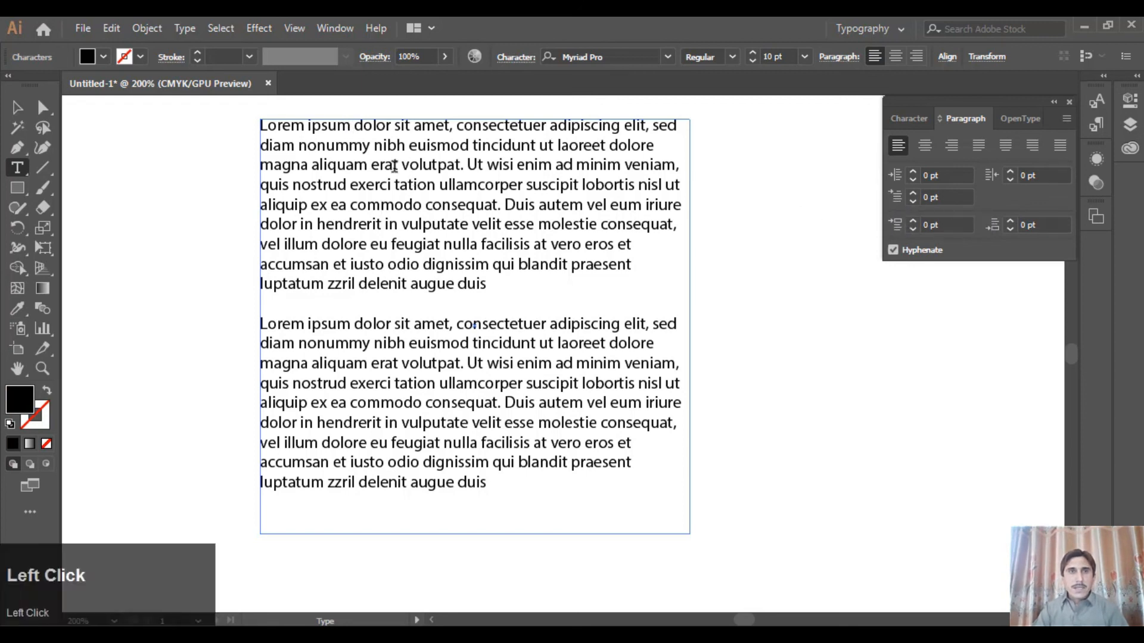
left_click_drag(399, 183, 407, 183)
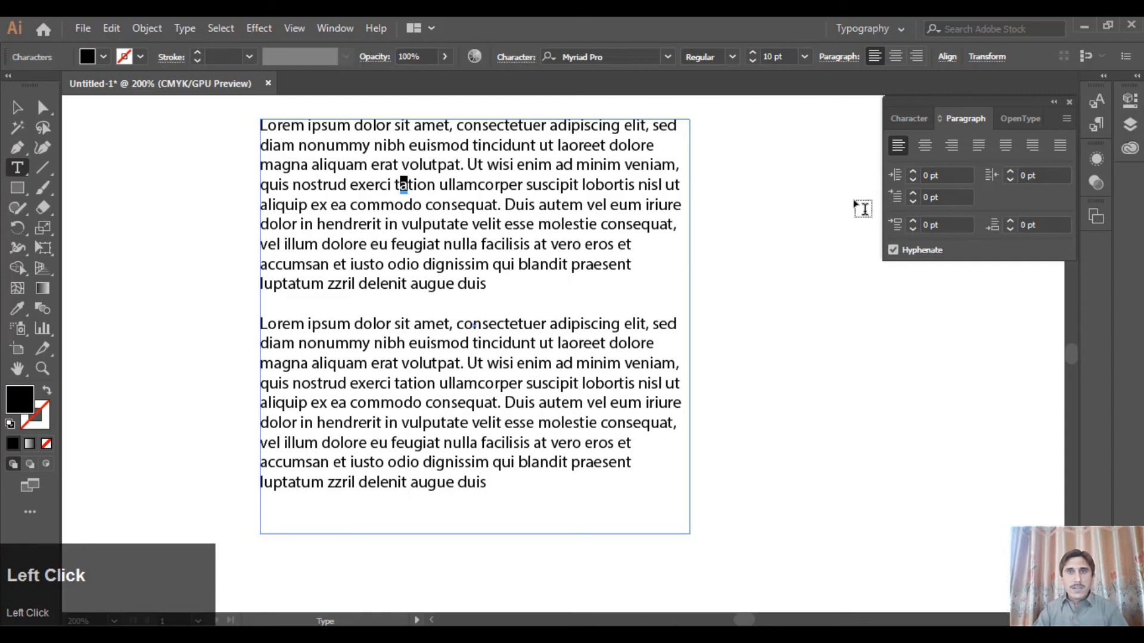
left_click(913, 192)
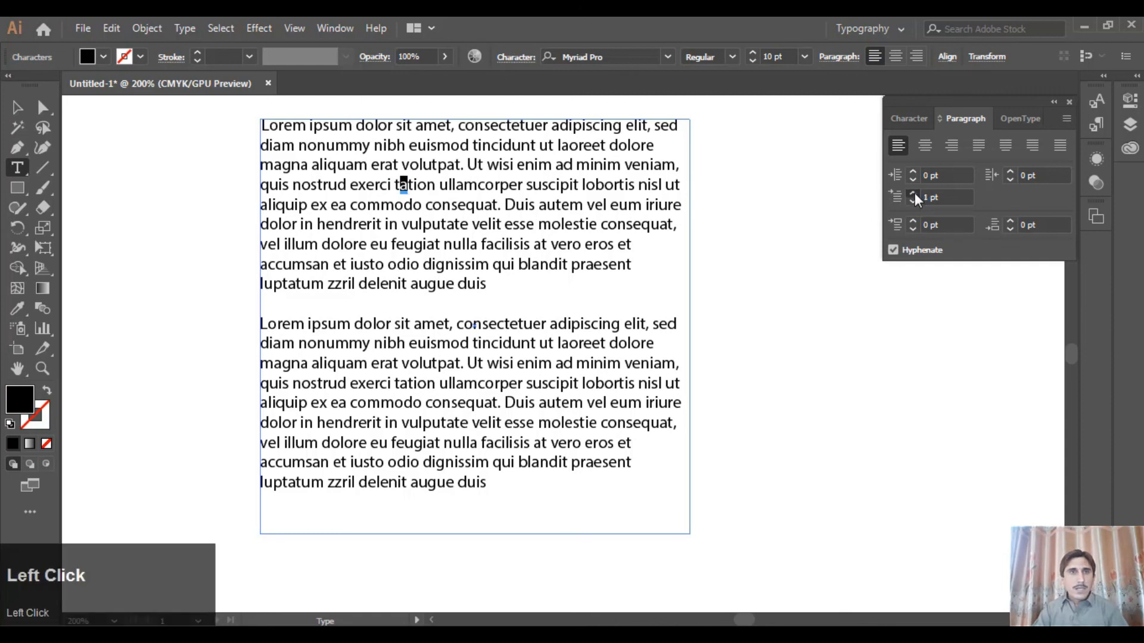
left_click_drag(913, 192, 914, 192)
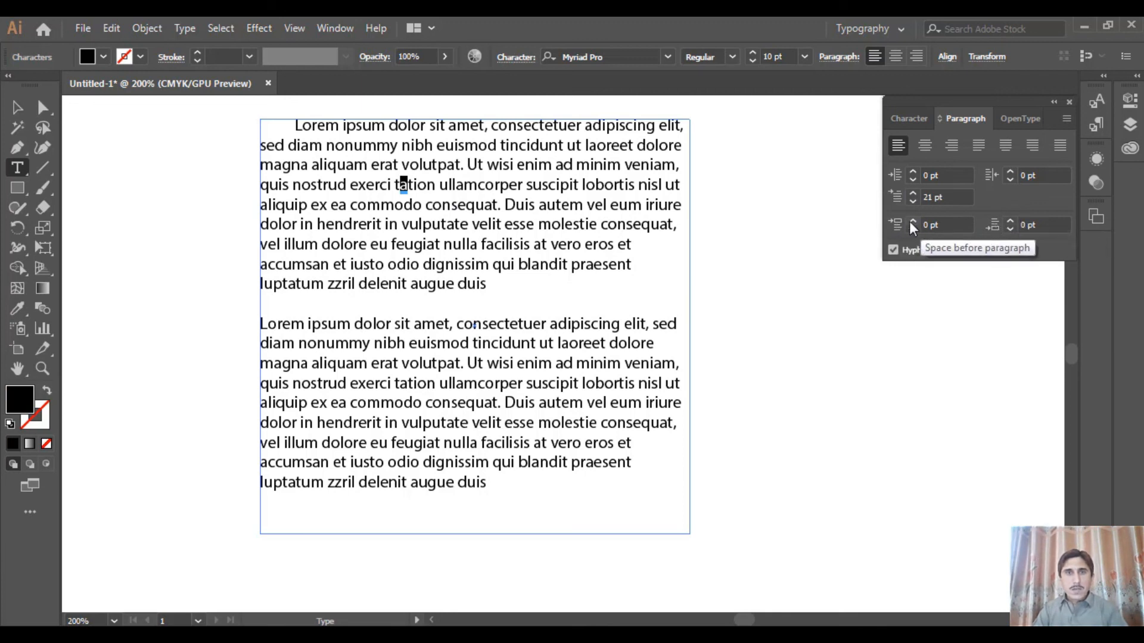
Try a space before paragraph of up to 13 pt on the whole text box, then return it to 0 pt
left_click(18, 108)
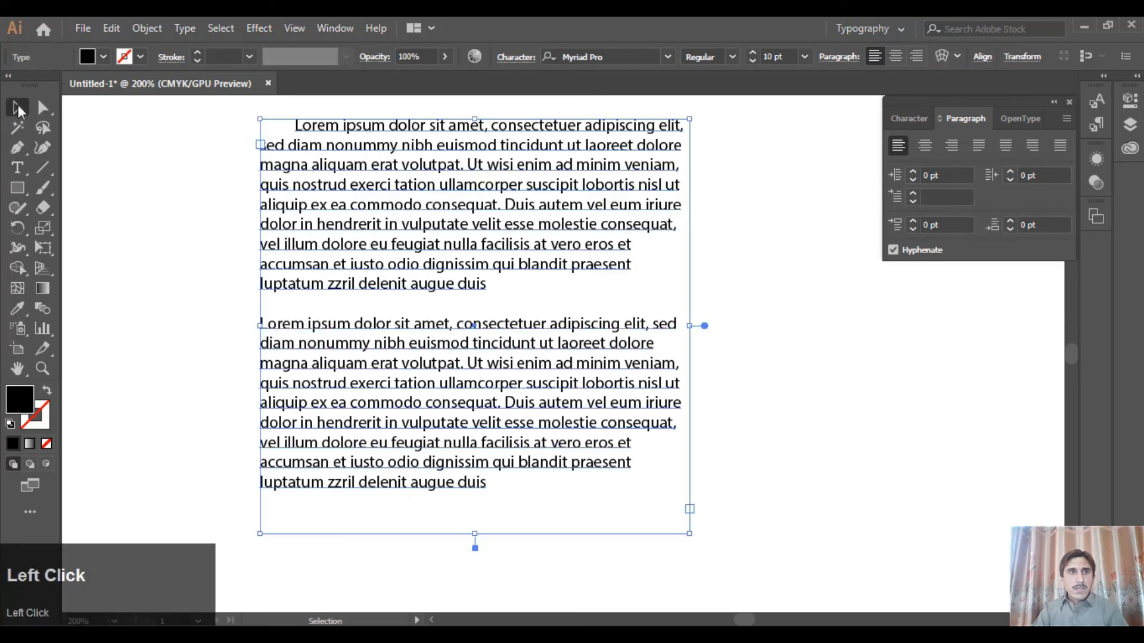
left_click(913, 219)
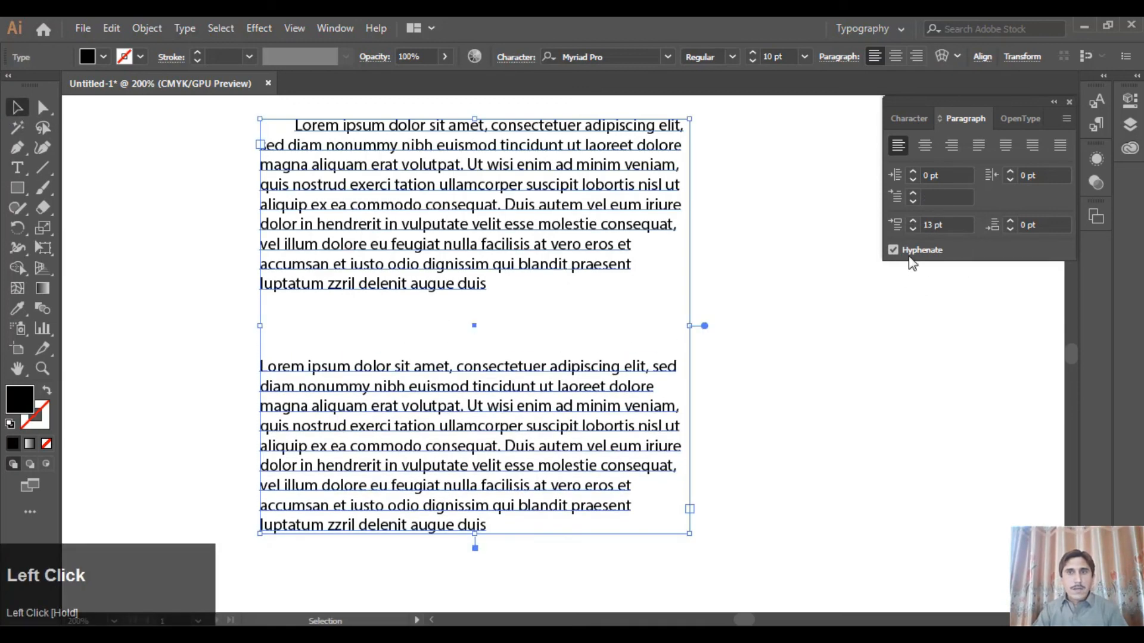
left_click(913, 229)
left_click(912, 228)
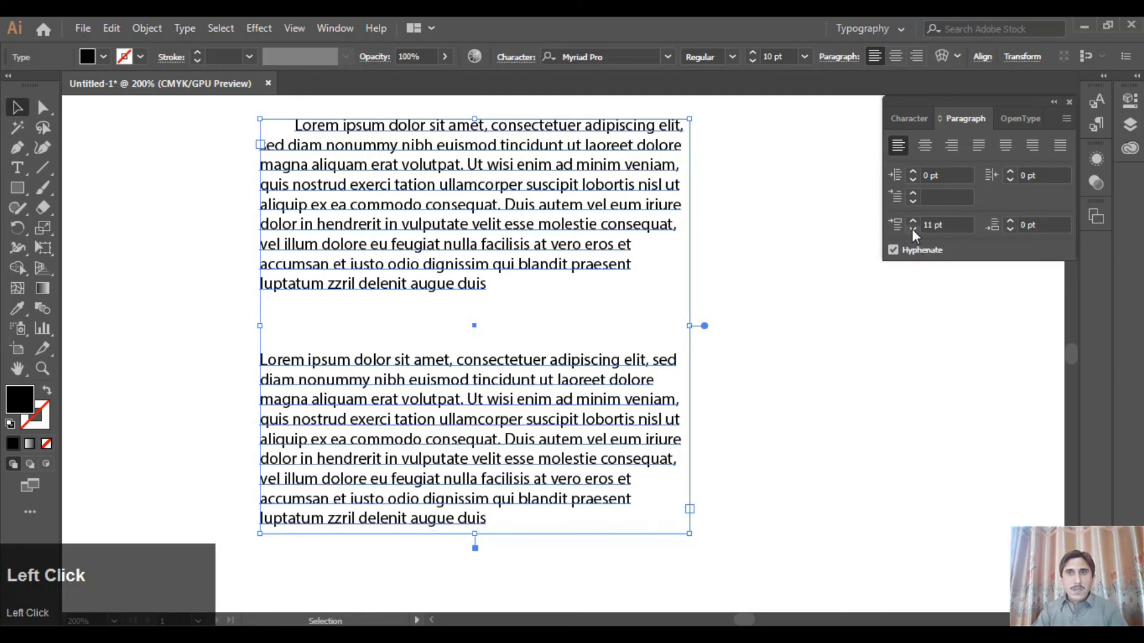
left_click(912, 228)
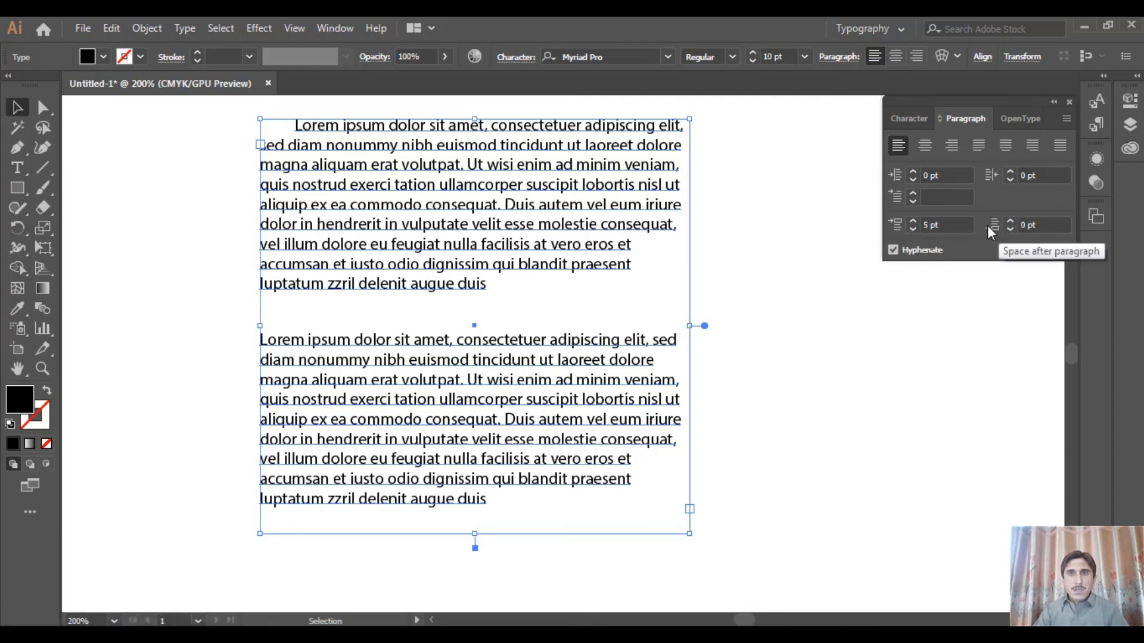
left_click(915, 230)
left_click(915, 230)
left_click(915, 230)
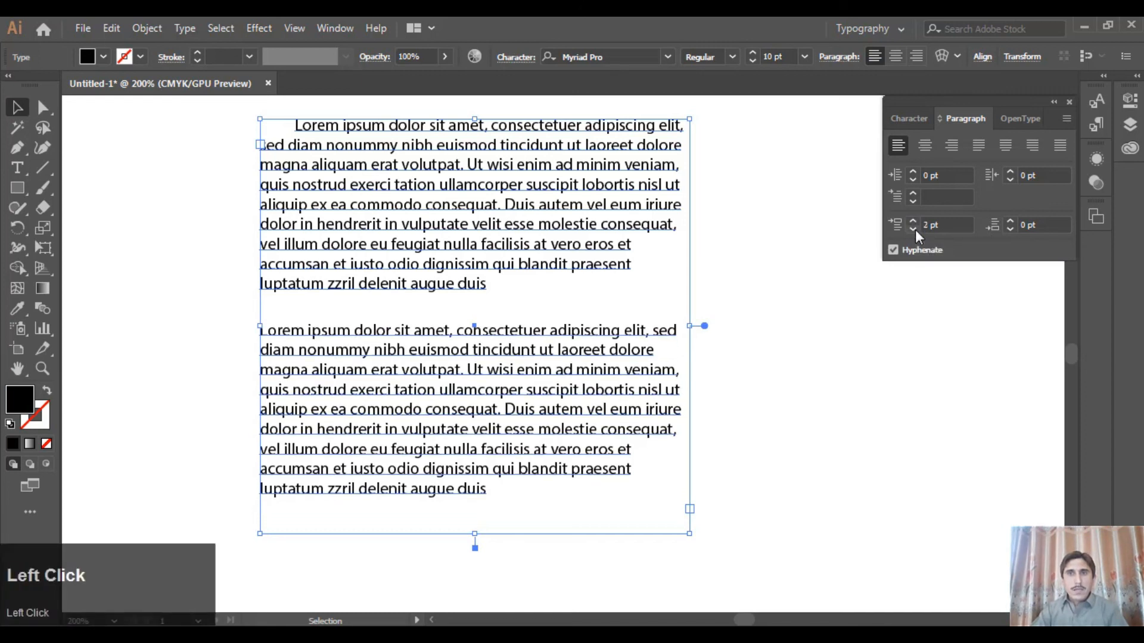
left_click(914, 230)
left_click(915, 229)
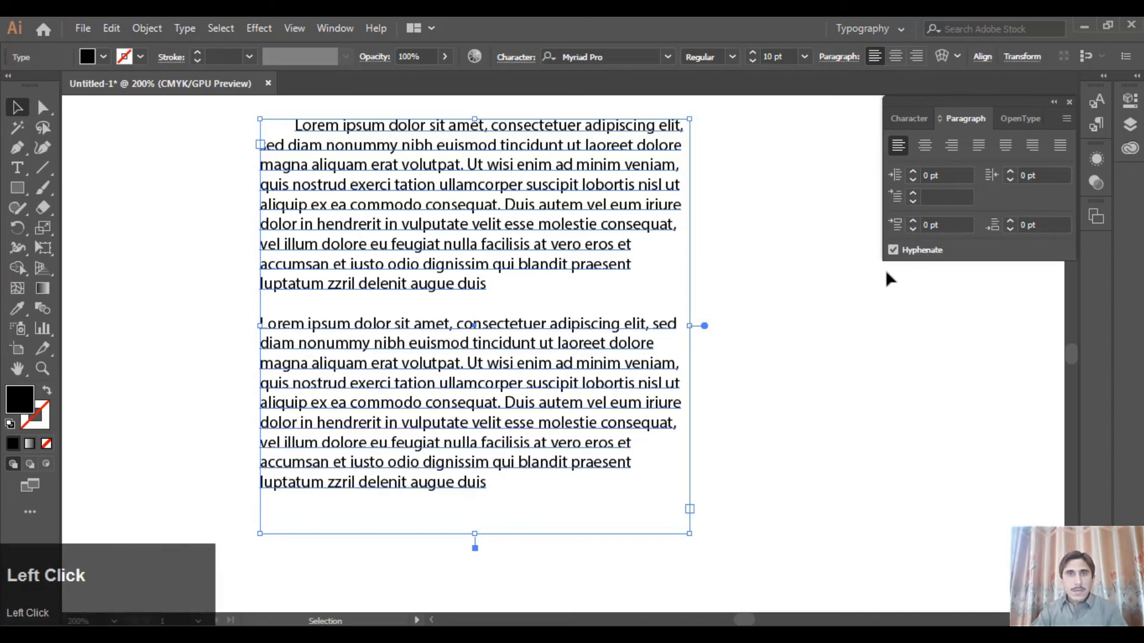
Narrow the text box from its right edge until words break across lines, then turn off hyphenation for its text
left_click_drag(689, 325, 669, 326)
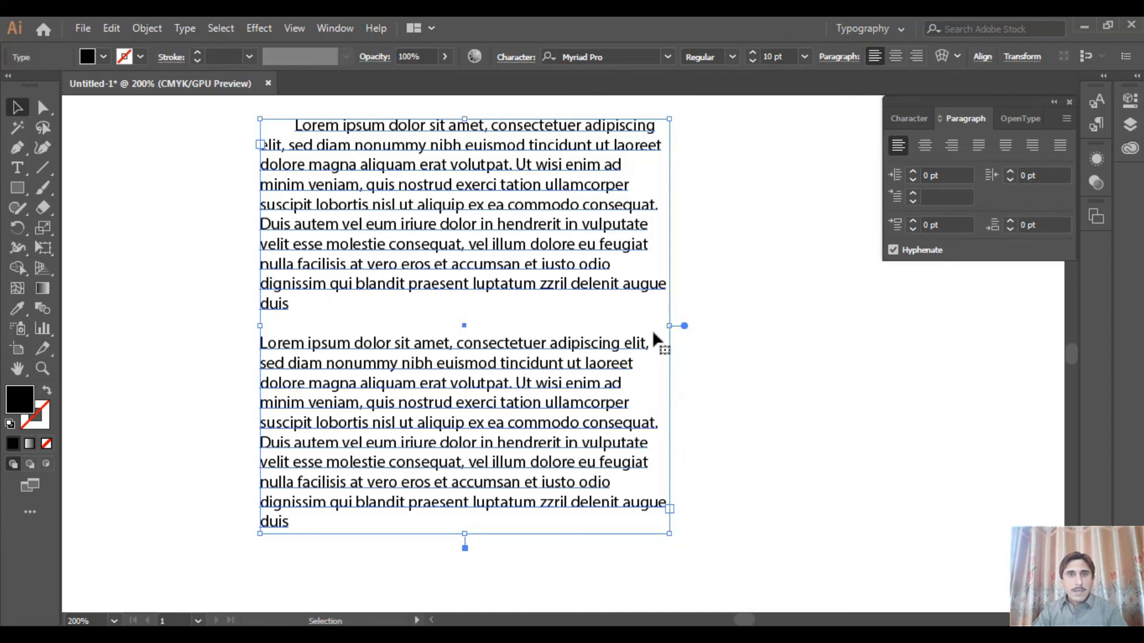
left_click_drag(668, 326, 632, 326)
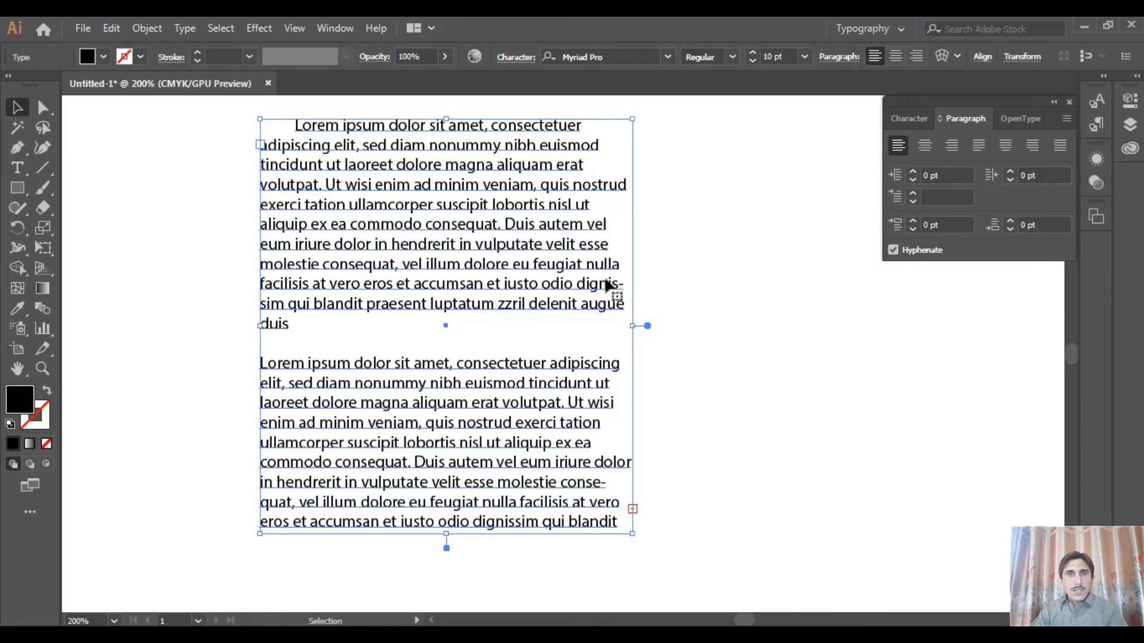
left_click(935, 252)
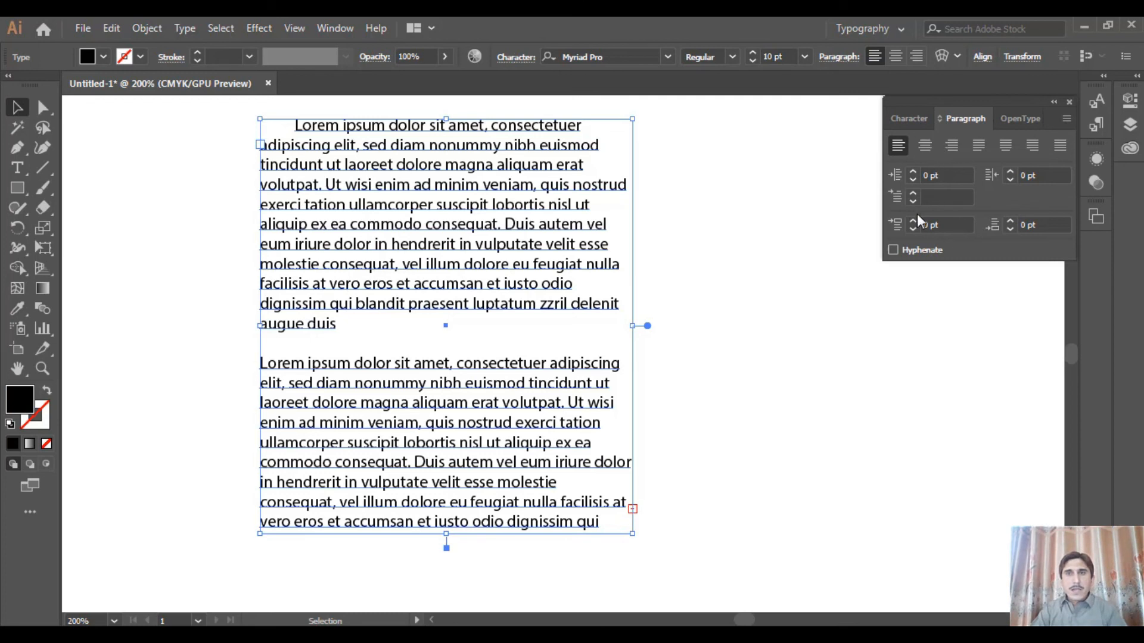
left_click(916, 119)
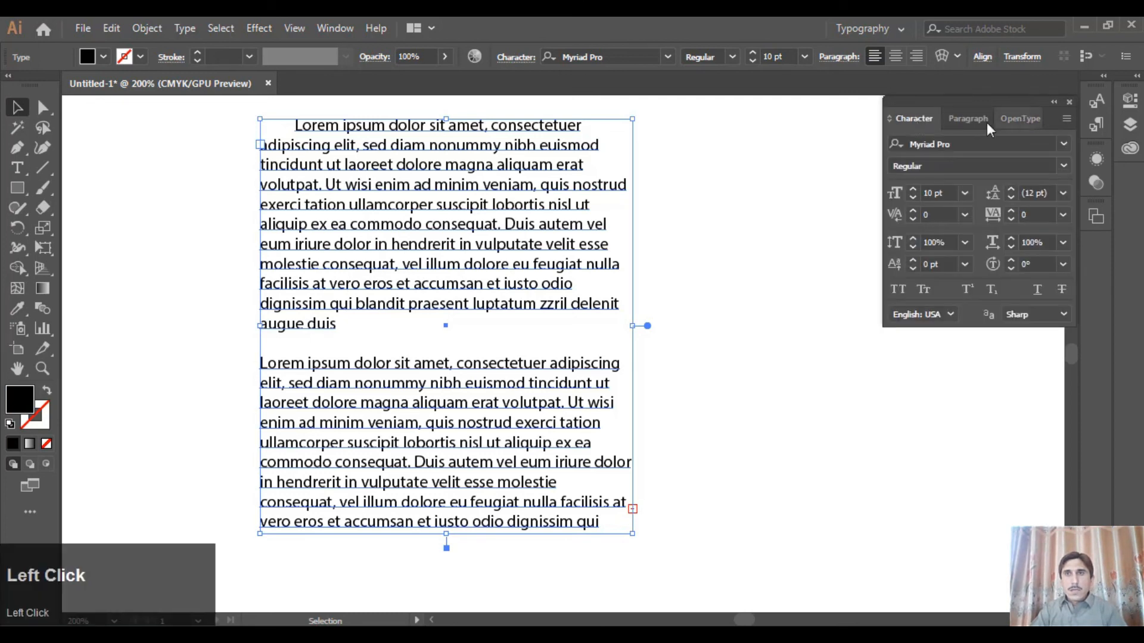
left_click(967, 123)
left_click(916, 126)
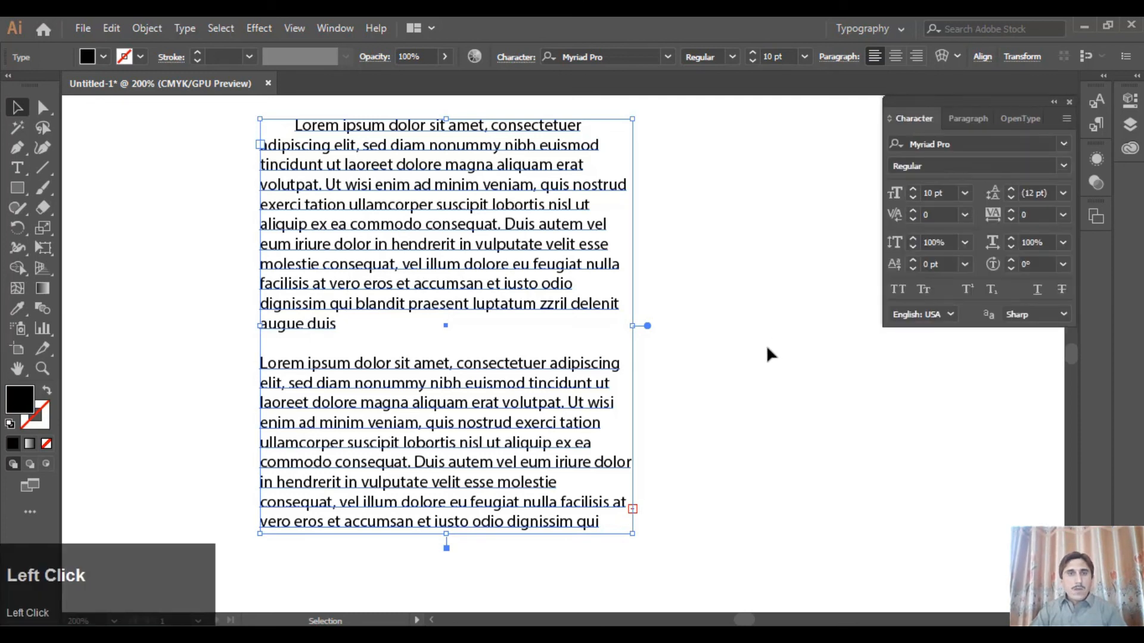